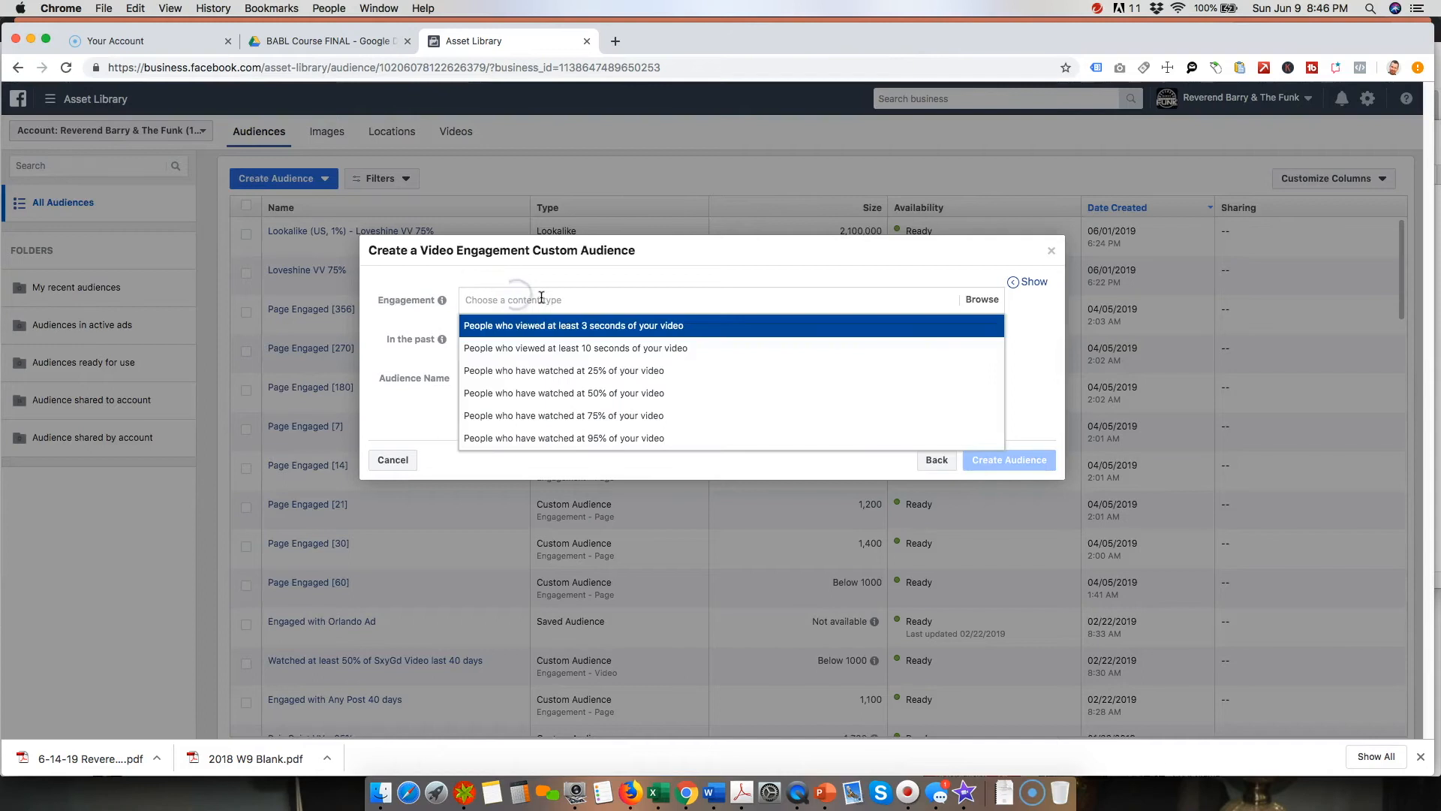
Step: Target people who have watched at 50% of the video, choosing the REVBARRYFUNK_LoveShine video uploaded May 16, 2019
click(632, 390)
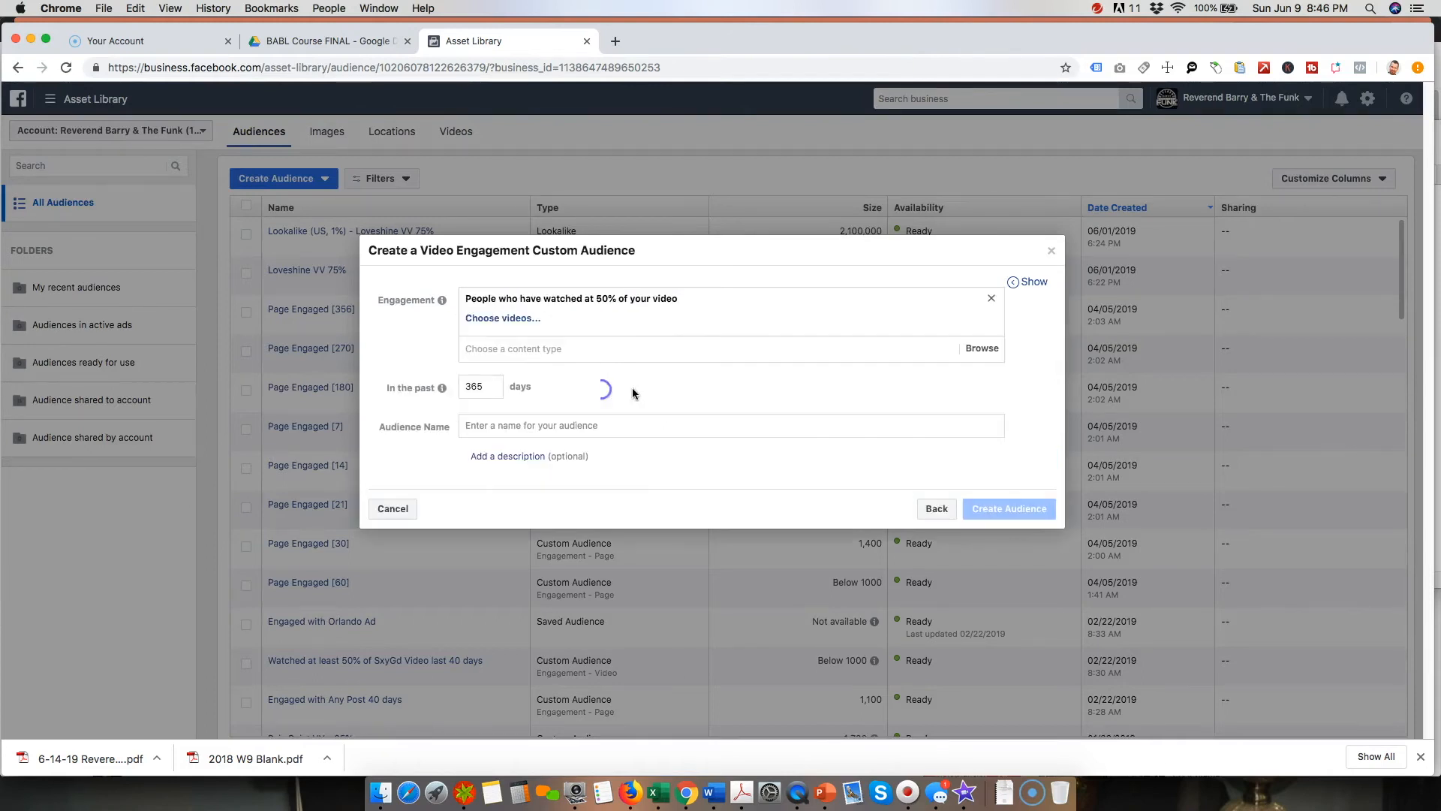
click(521, 319)
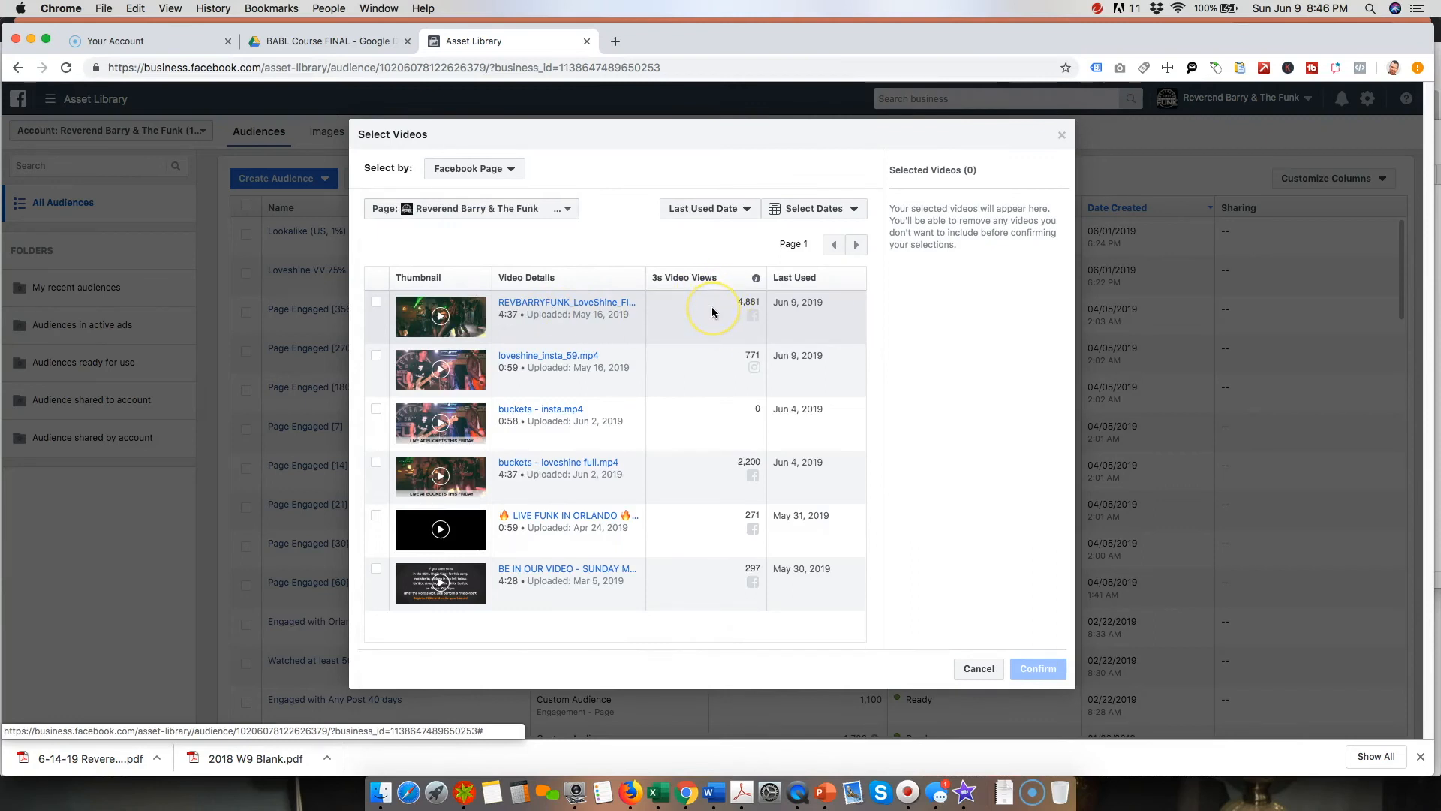
click(376, 304)
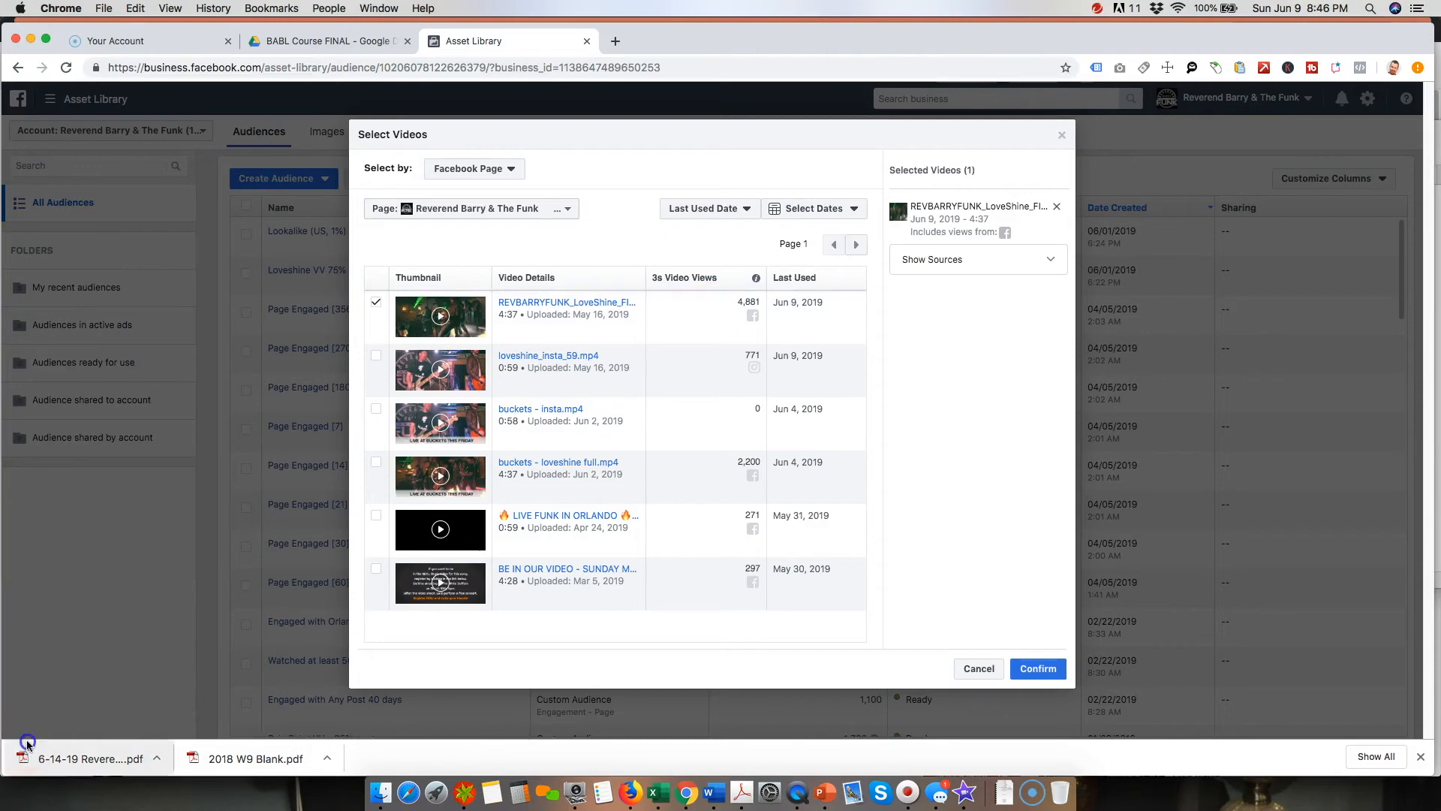
click(636, 222)
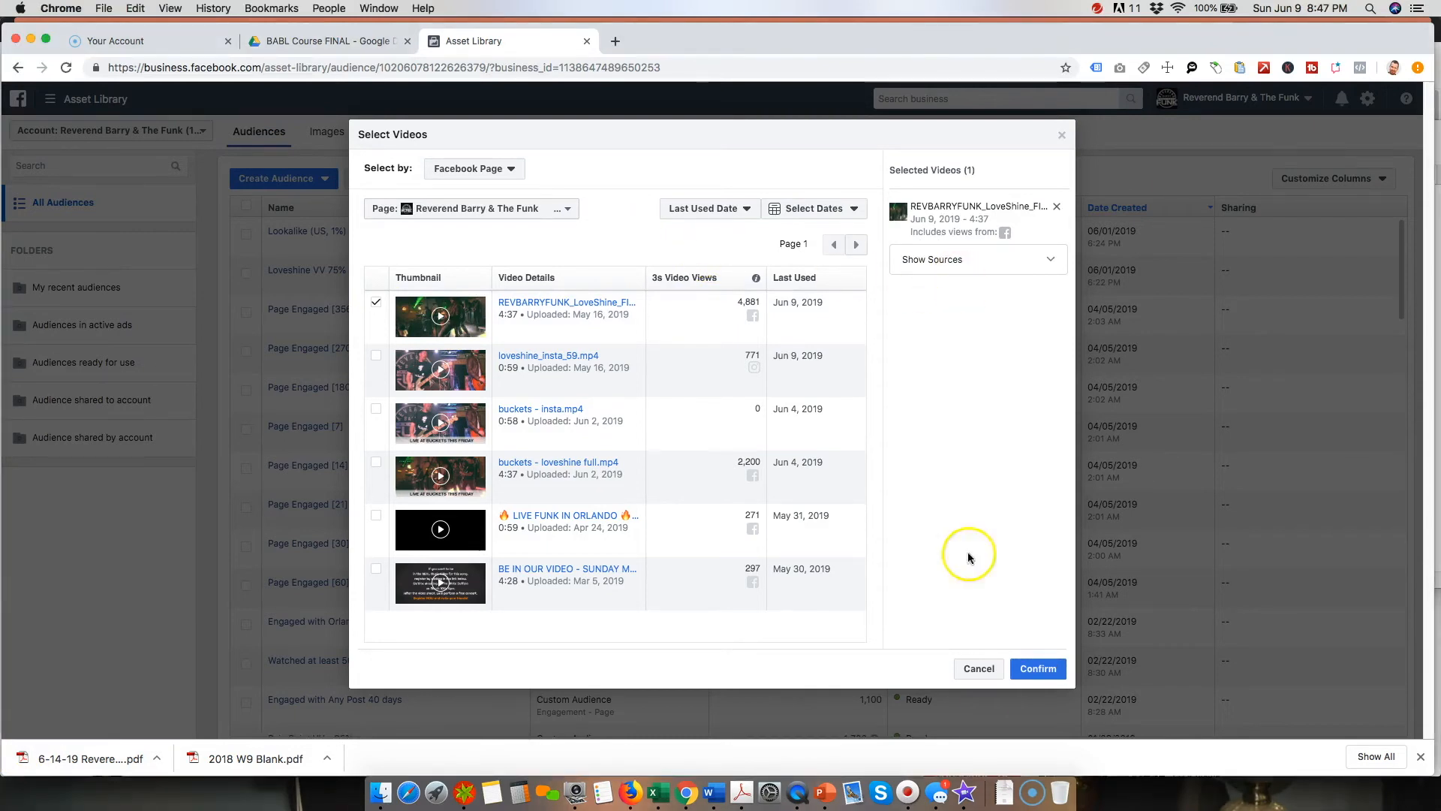
click(1038, 669)
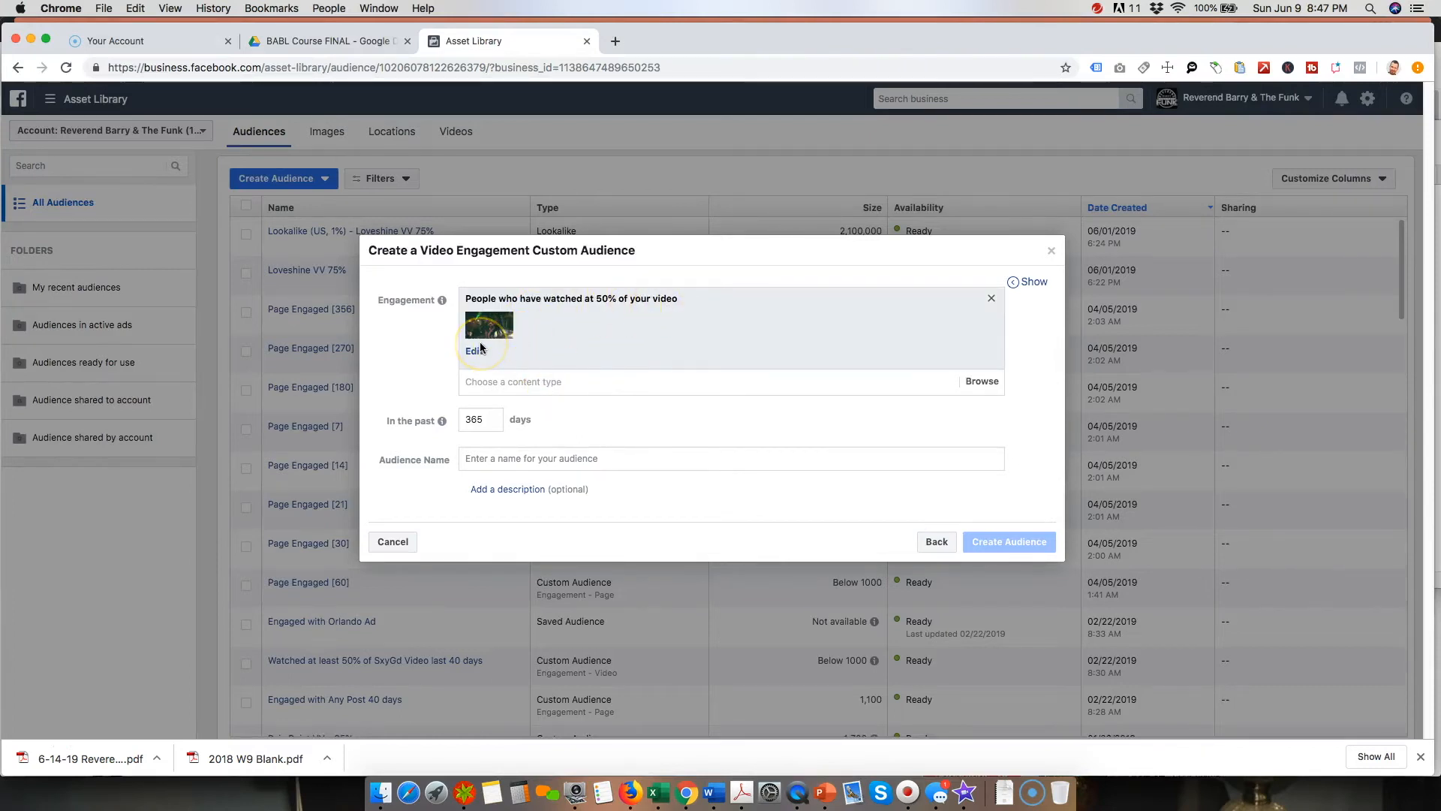
Step: Name the video engagement audience "Watched LoveShine Video", create it and finish without taking any follow-up action
mouse_move(445, 421)
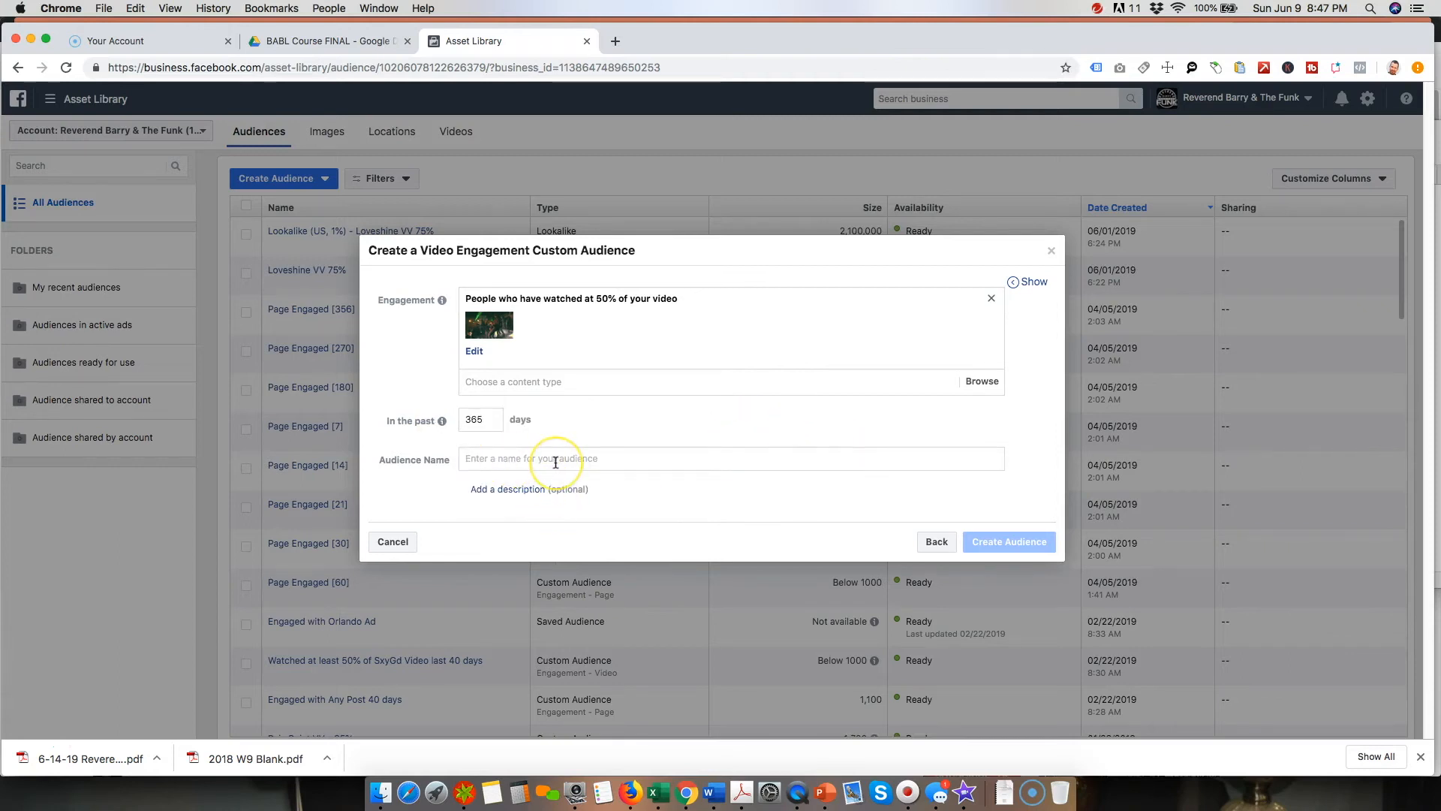
click(556, 462)
text(Watched LoveShine Video)
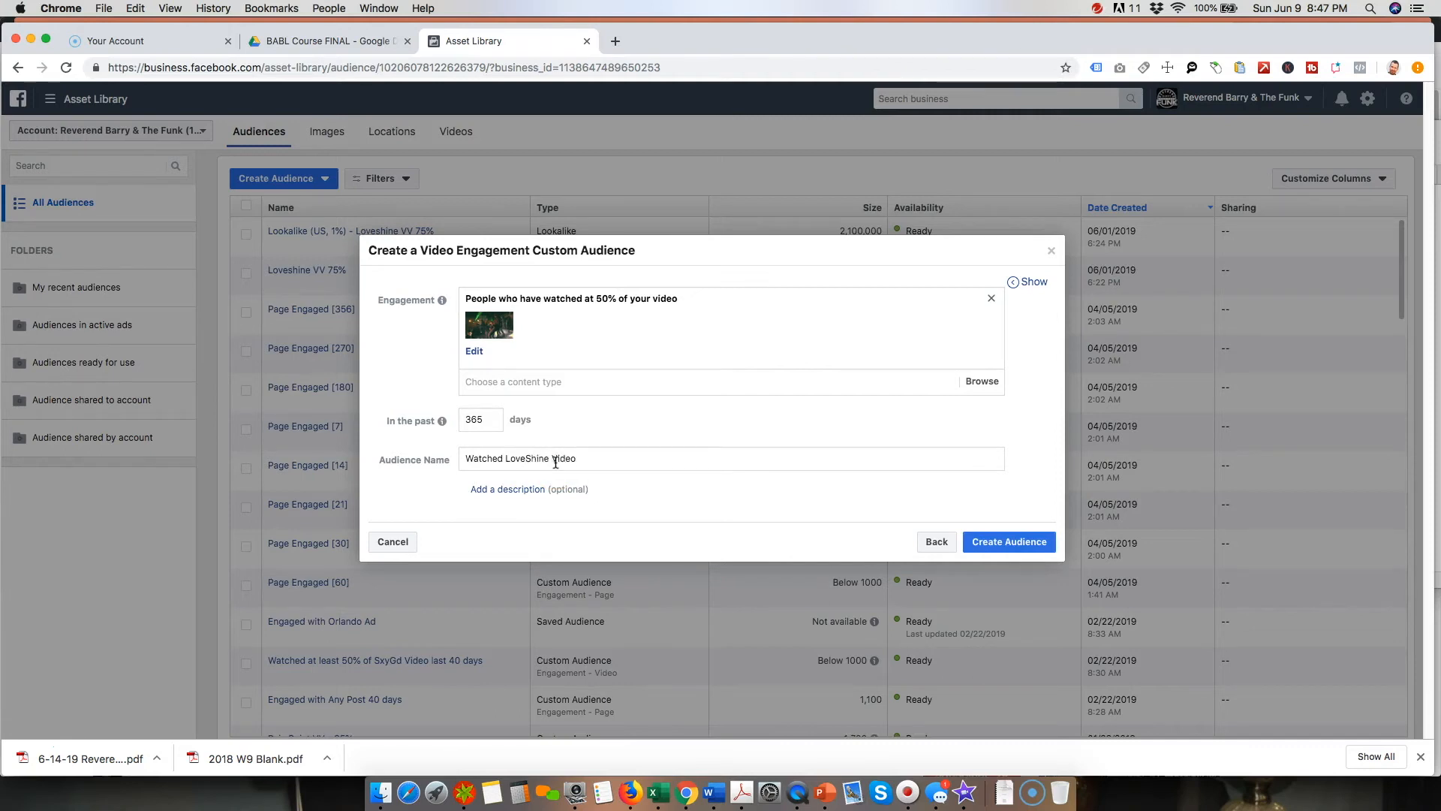
click(1029, 541)
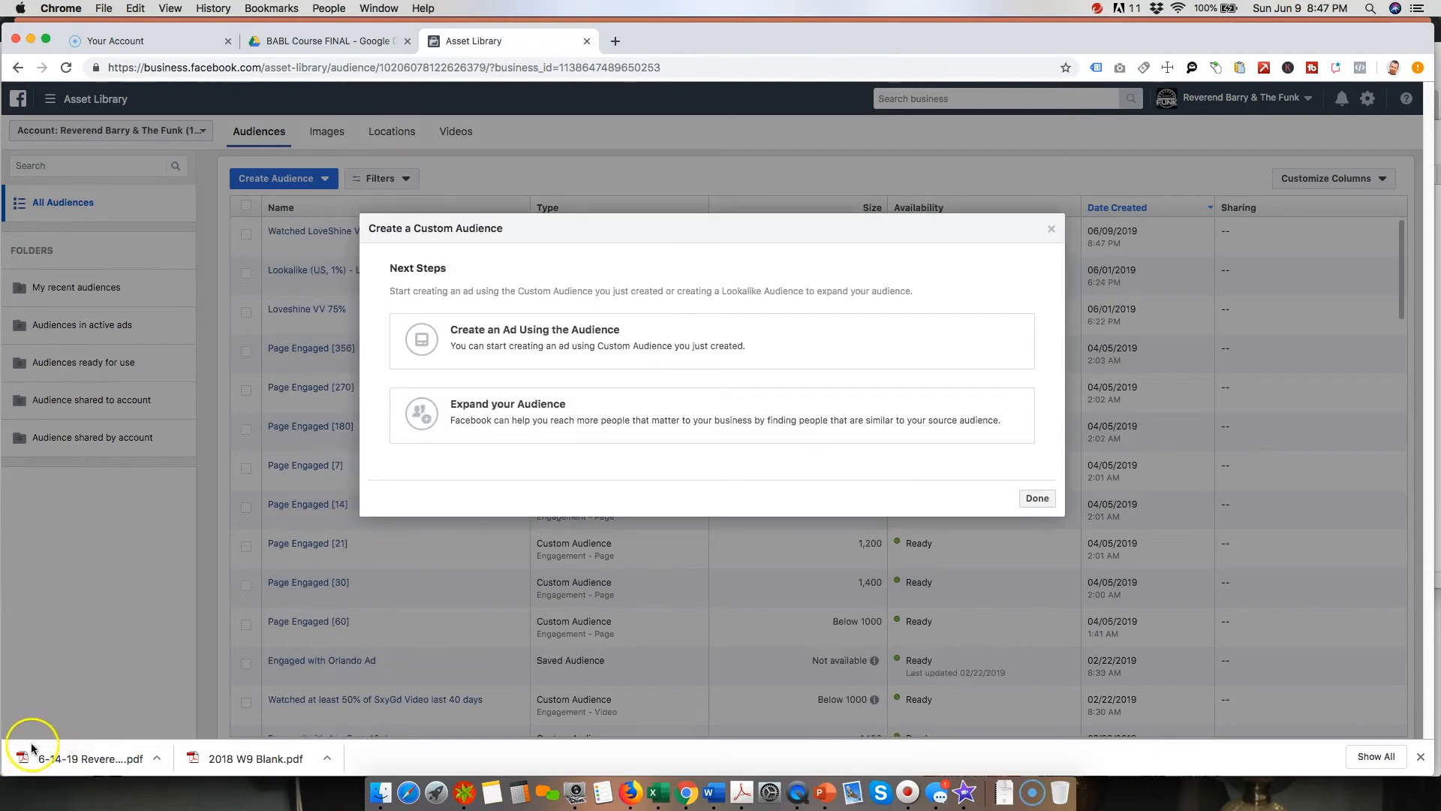
click(1036, 499)
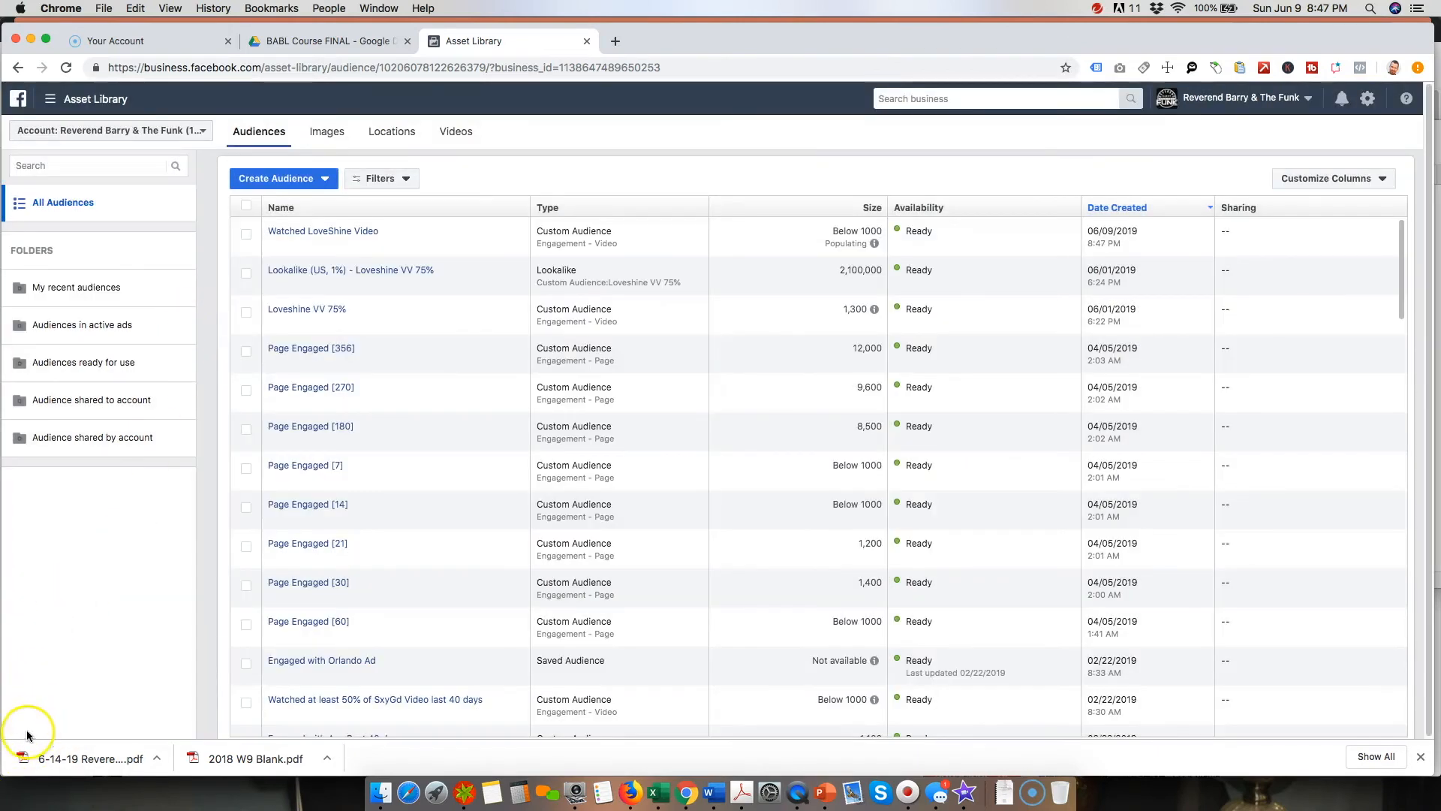
Step: Switch to the PowerPoint presentation and review slide 18 on the top and middle of funnel strategies
click(829, 803)
scroll(167, 467, down, 5)
click(105, 696)
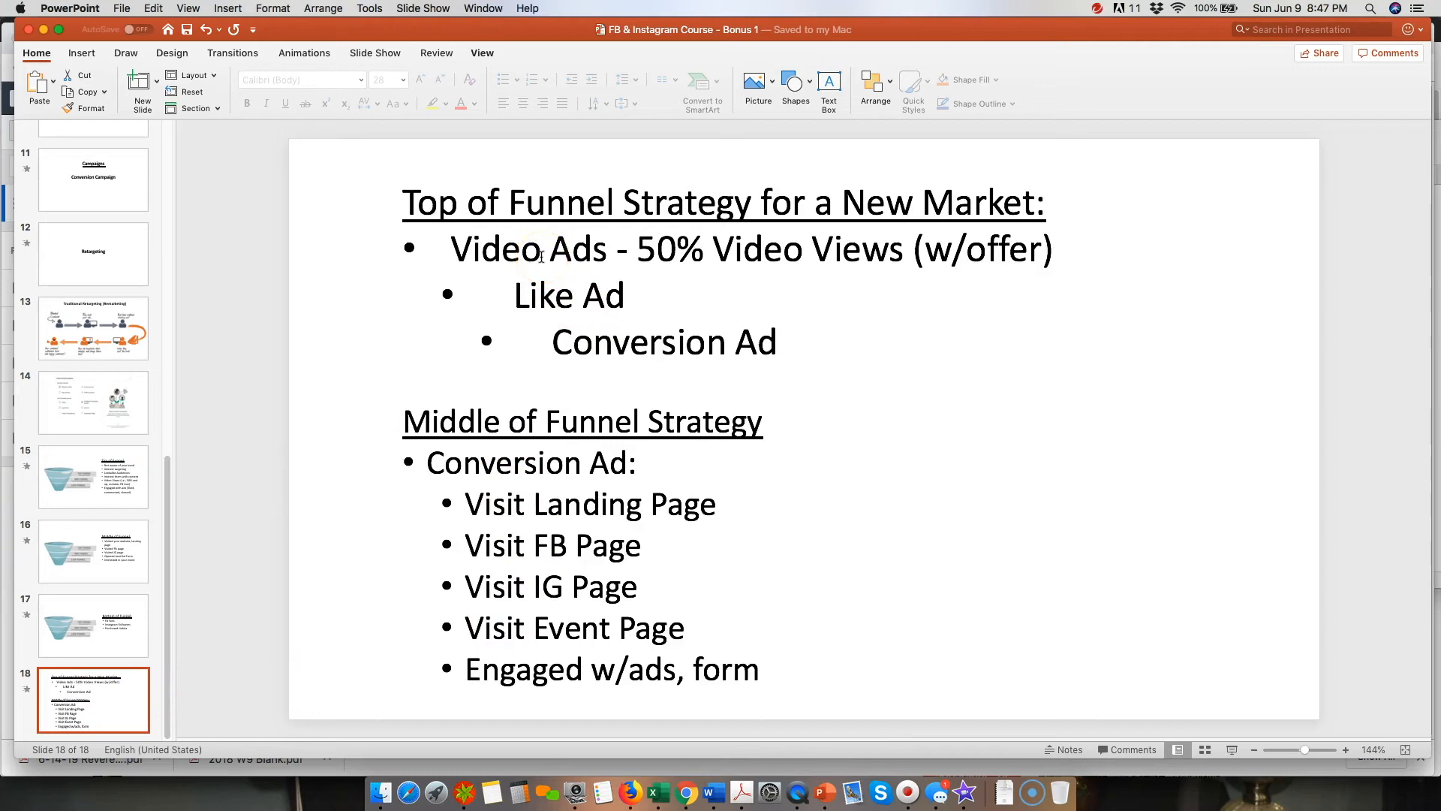
click(807, 800)
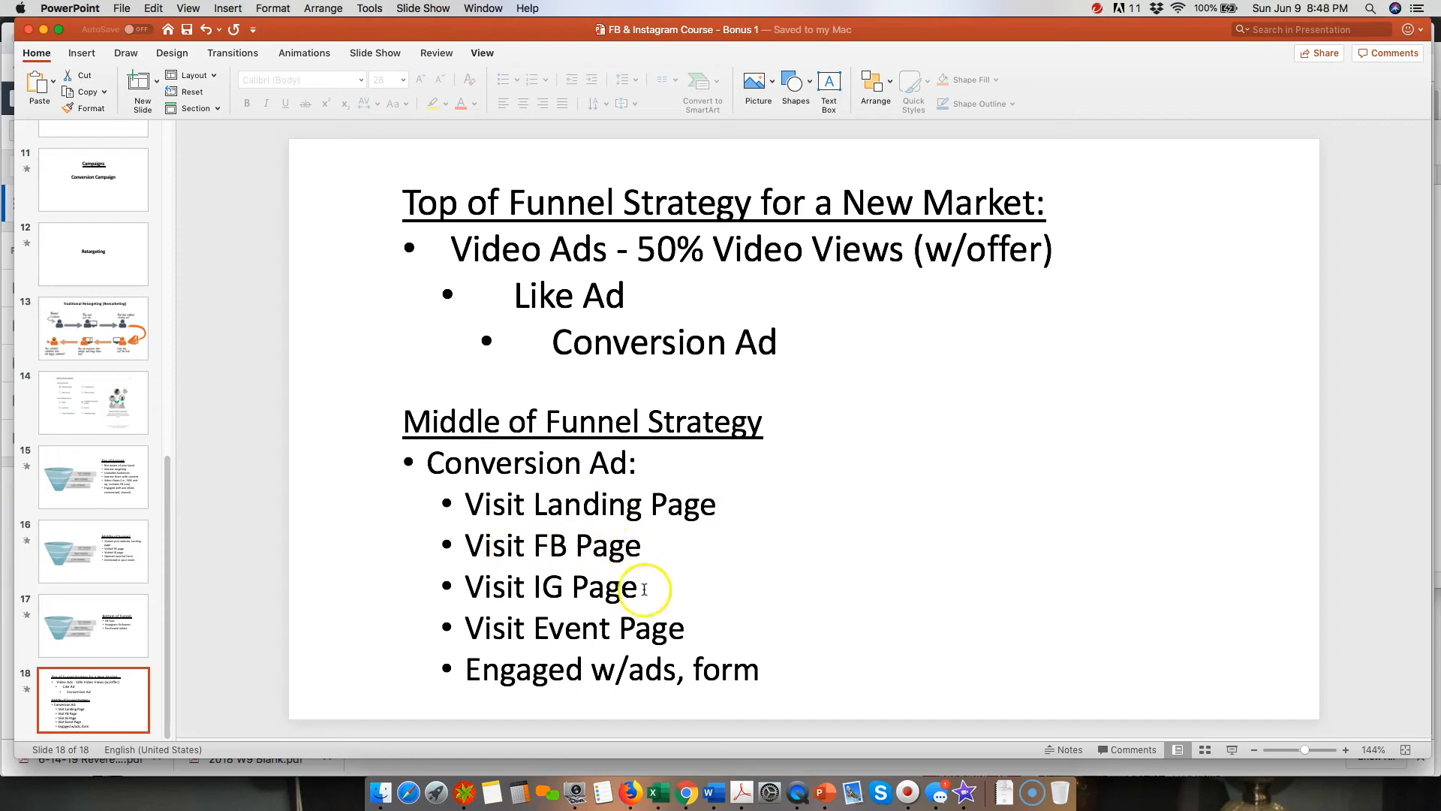
Step: Switch back to Chrome and start a new custom audience with Facebook Page as its source
click(688, 796)
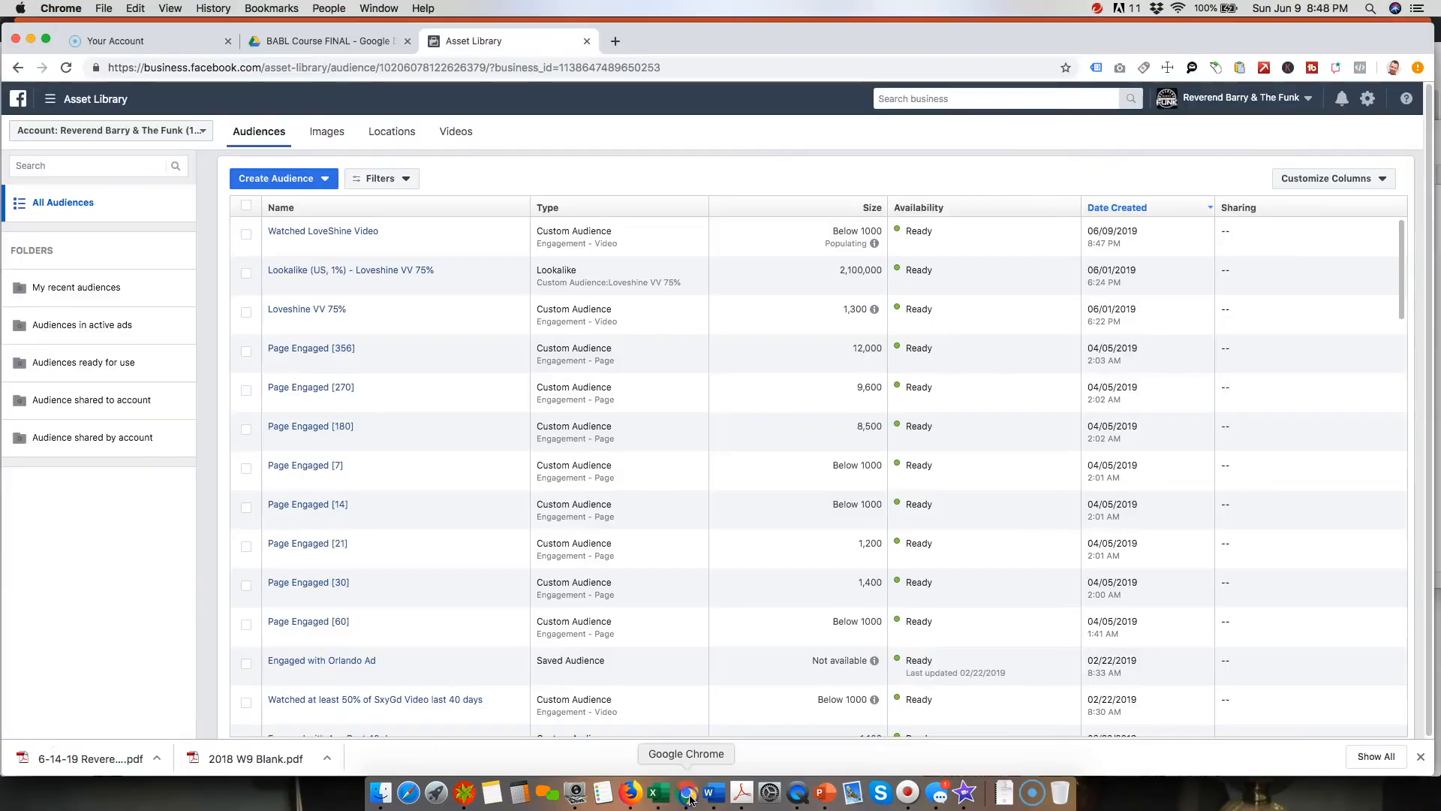
click(283, 178)
click(291, 208)
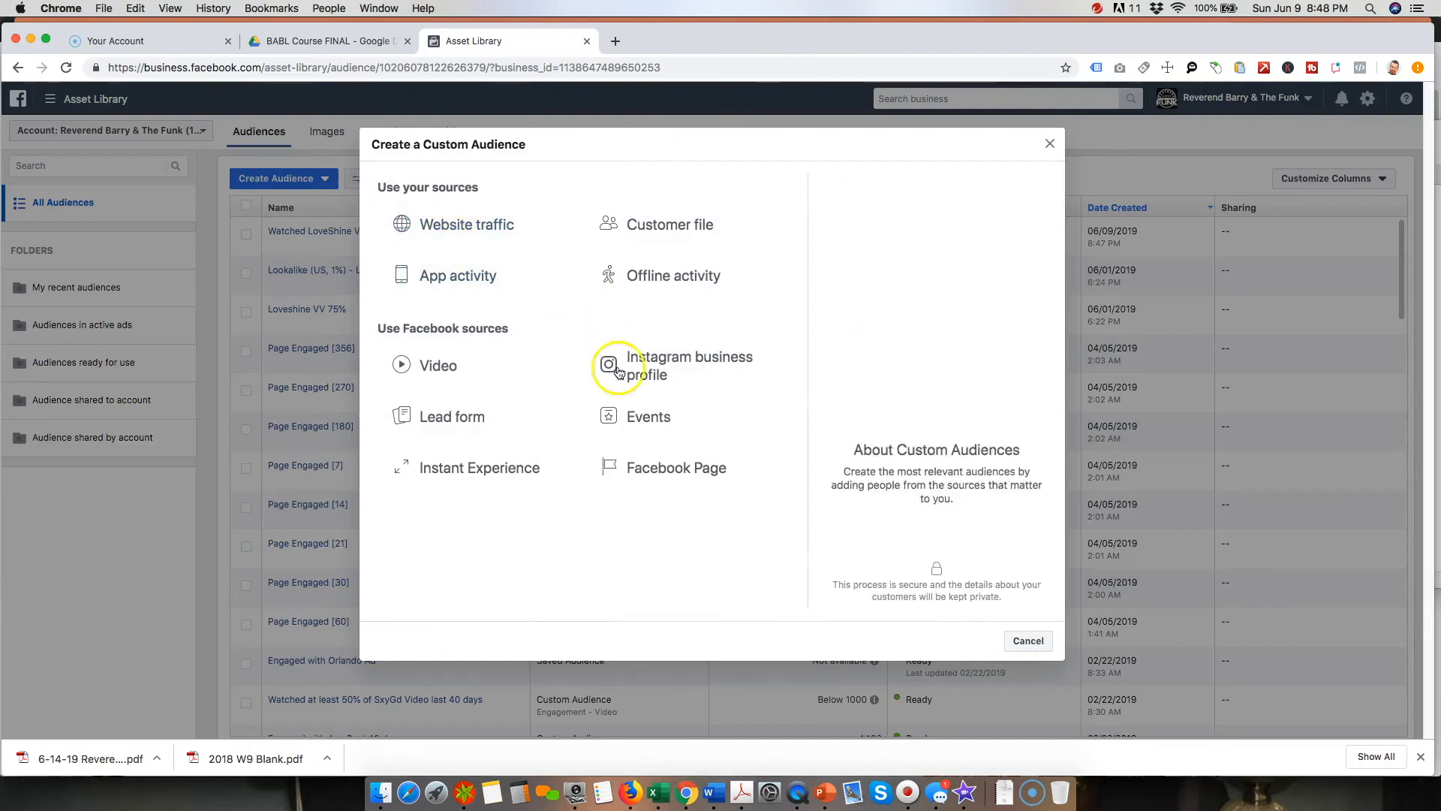
click(661, 467)
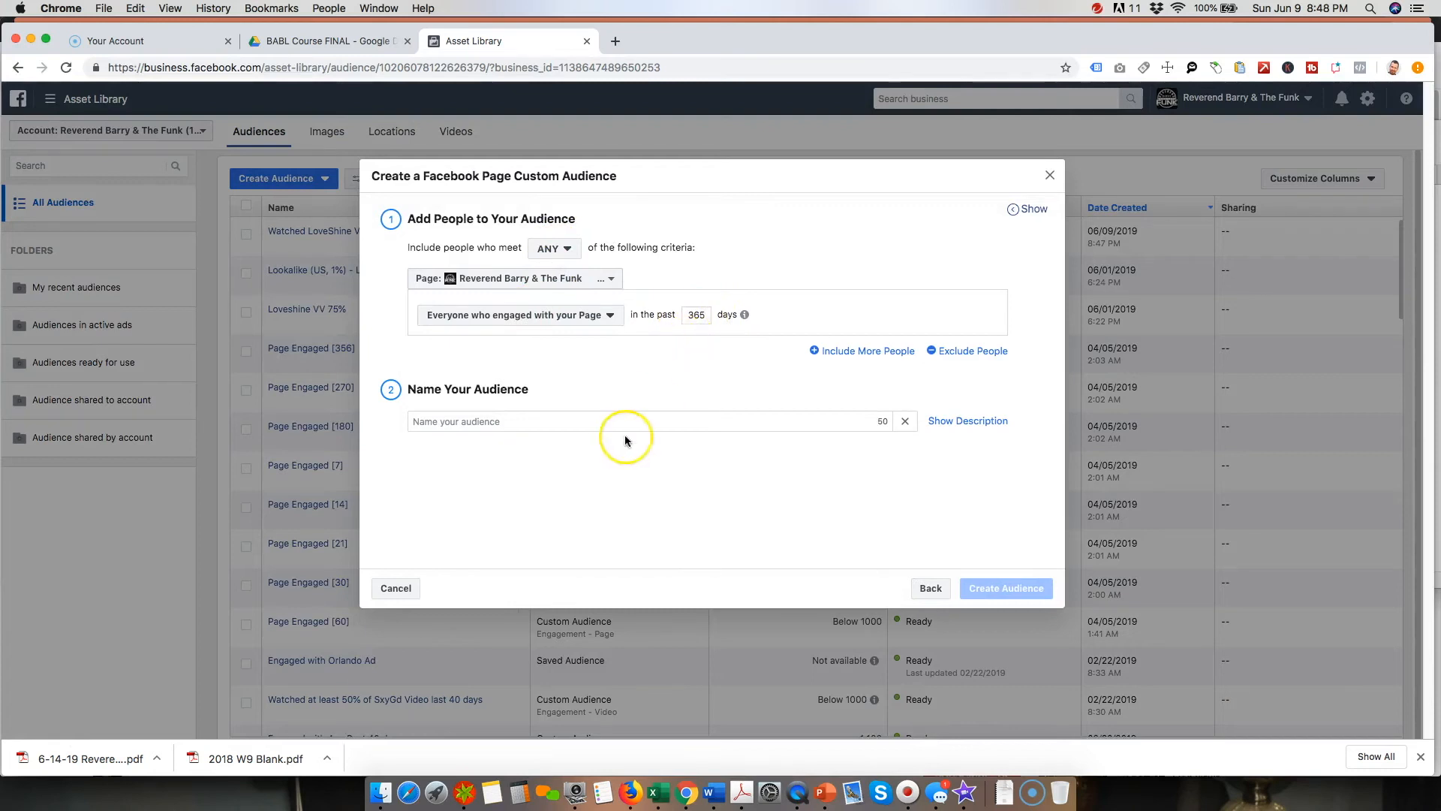
Step: Include anyone who visited the Page, name the audience "Visited Funk FB Page", and create it
click(496, 421)
text(Visited)
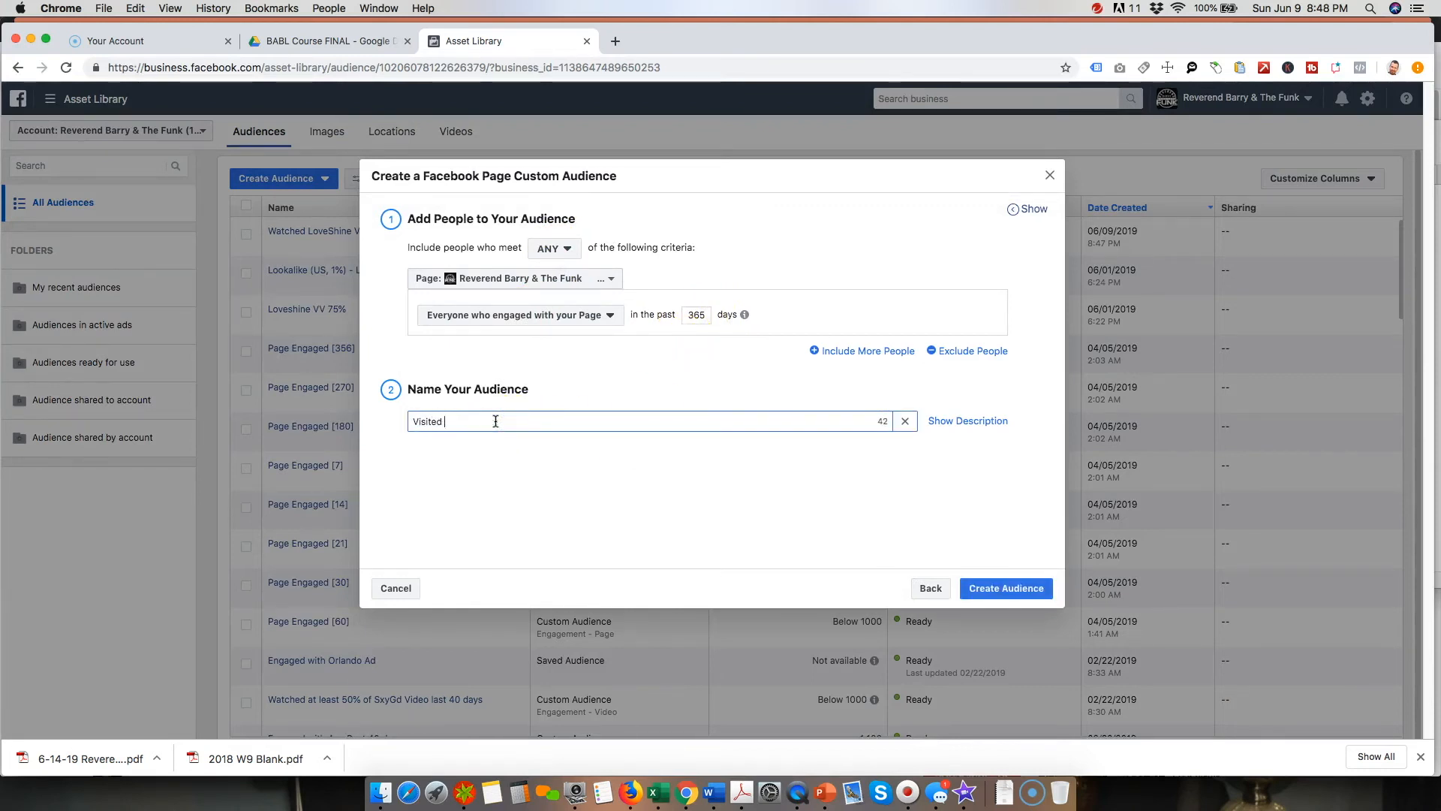
click(511, 318)
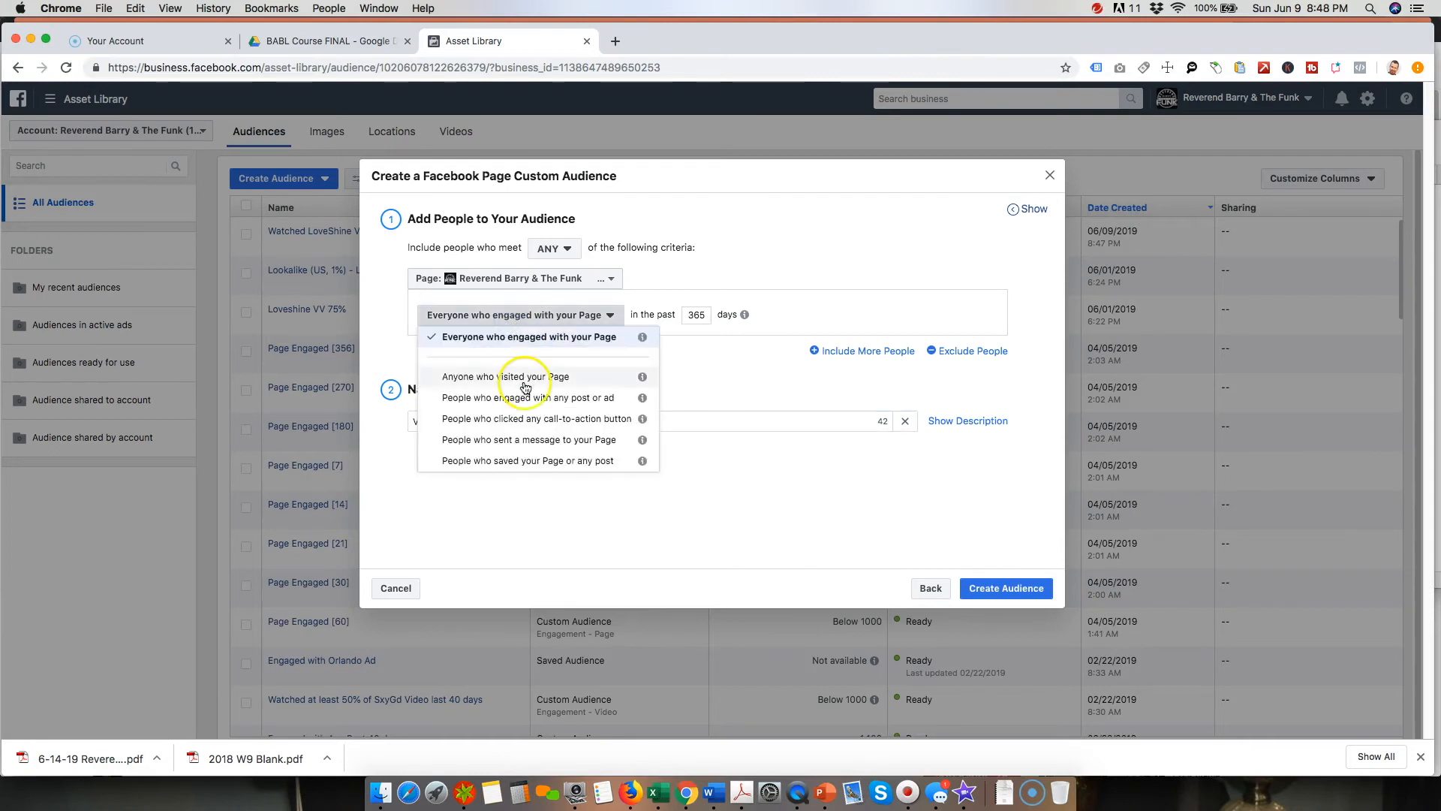
click(499, 376)
click(463, 421)
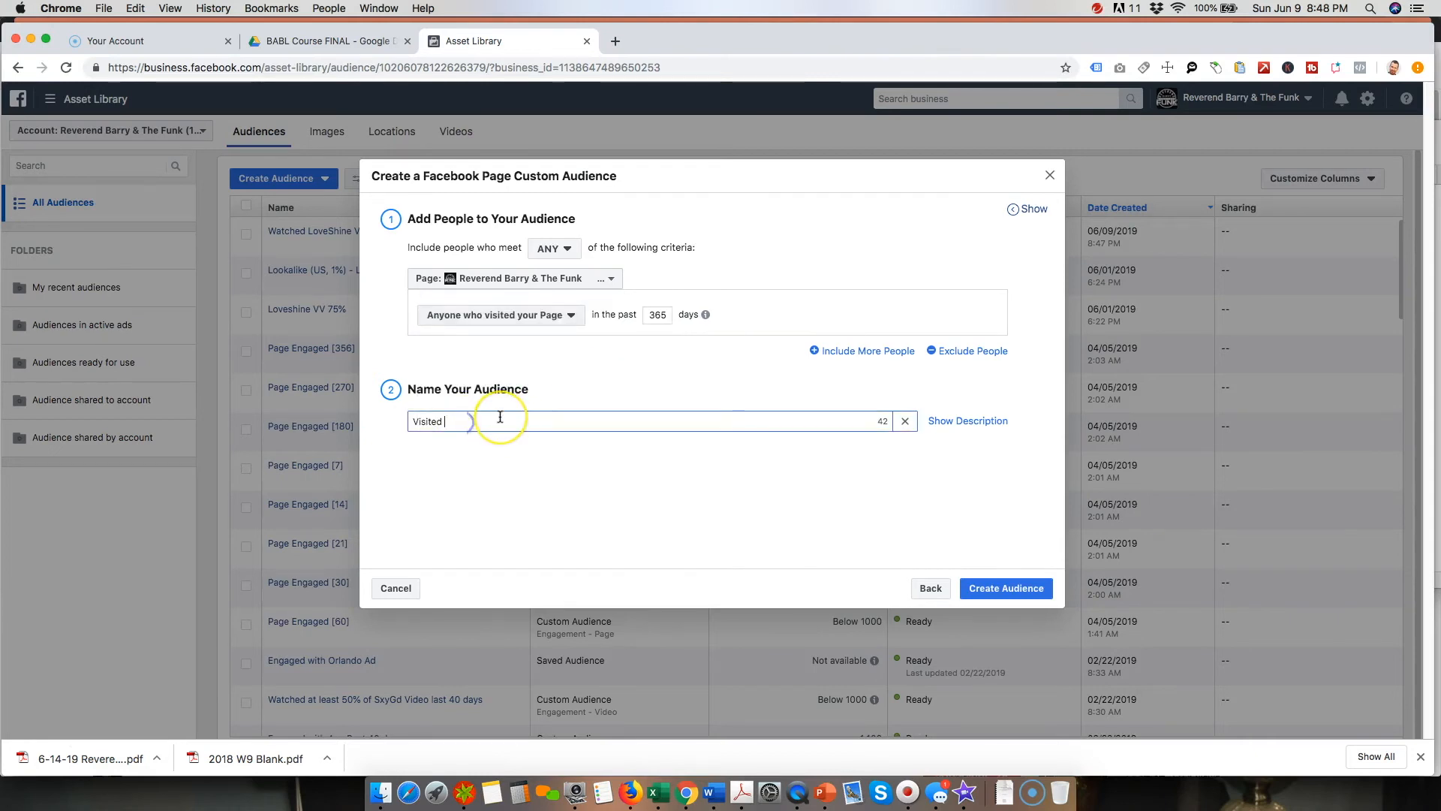
text(Funk FB Page)
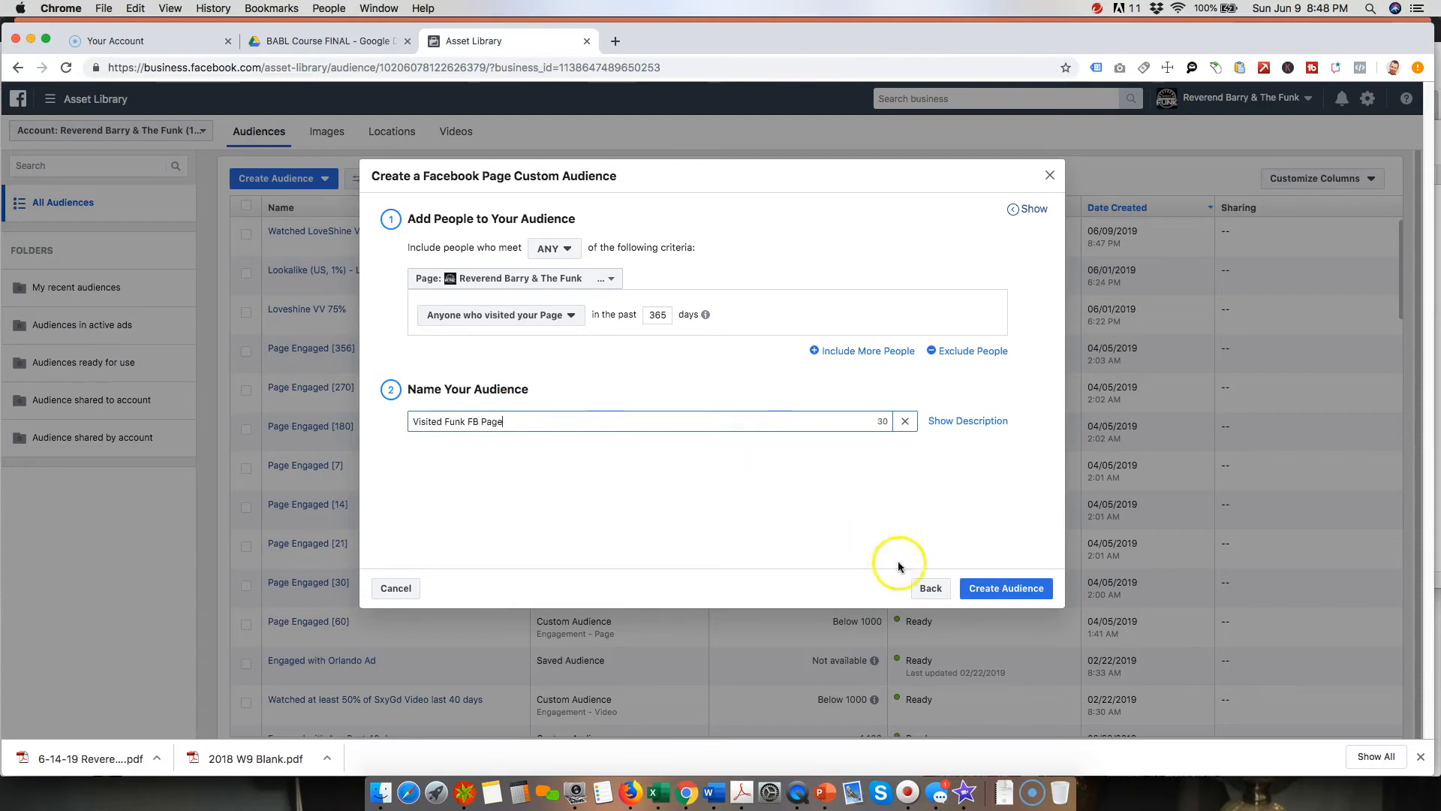
click(1005, 587)
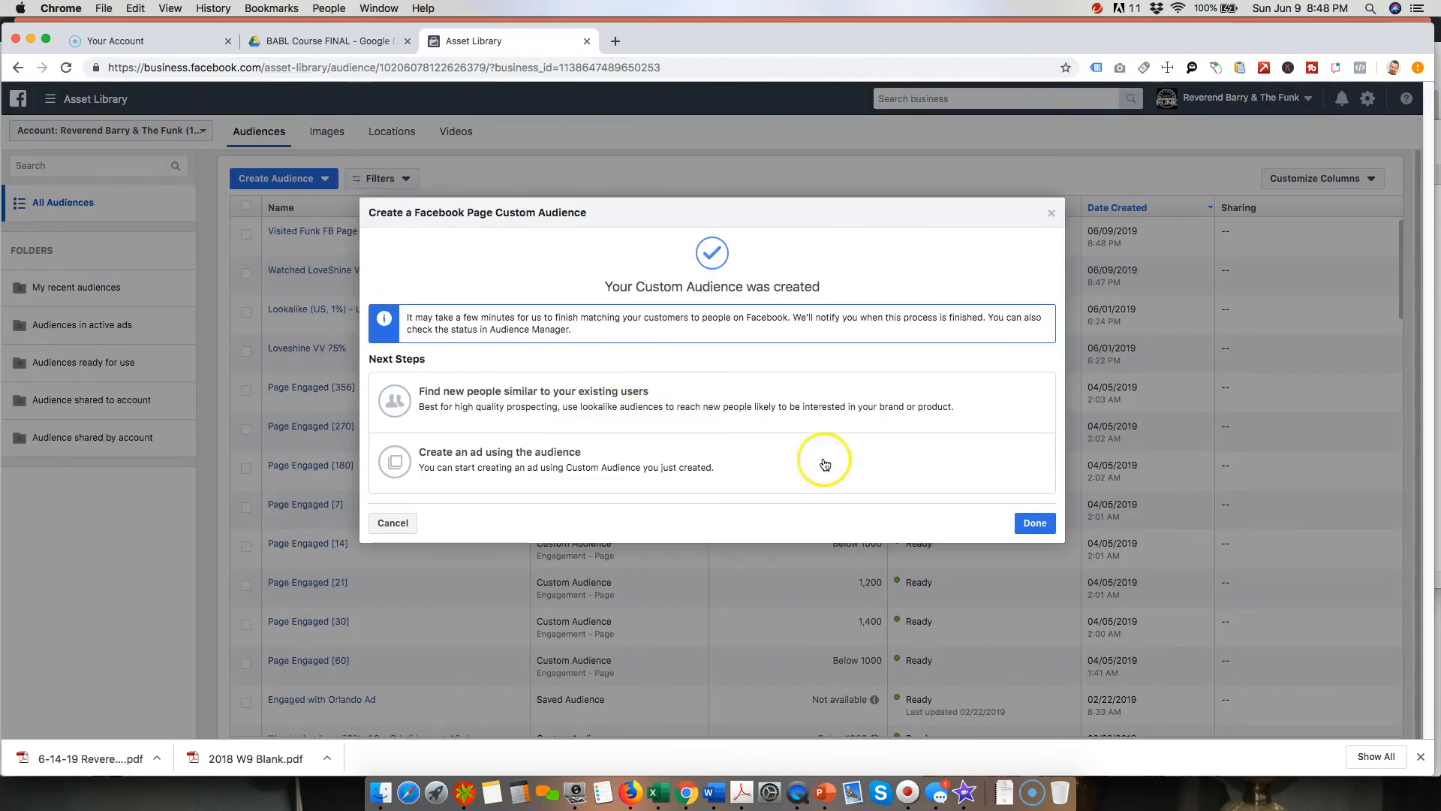
click(1050, 220)
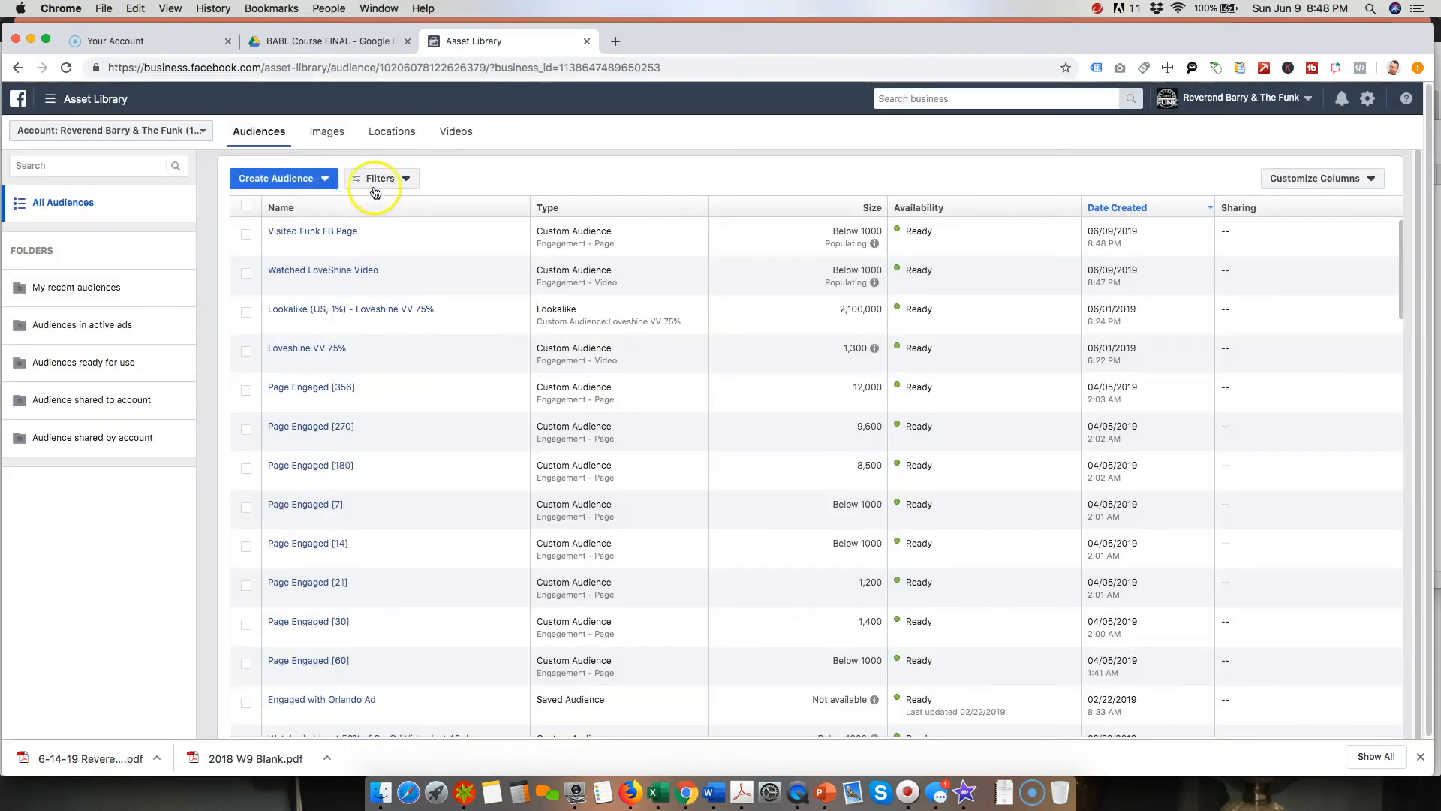
Step: Start a new custom audience sourced from an Instagram business profile, checking the funnel slide in PowerPoint before returning to Chrome
click(303, 179)
click(286, 206)
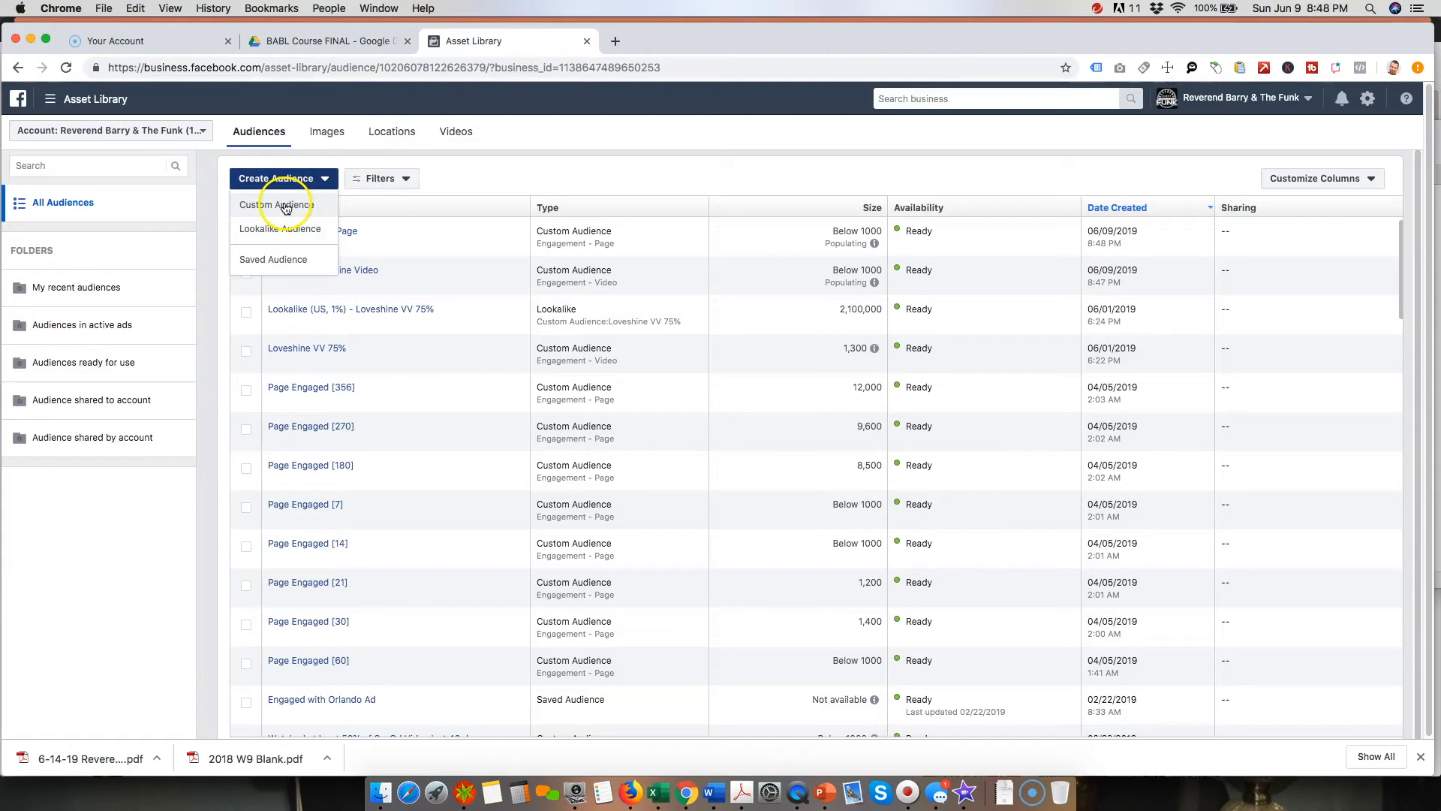
click(286, 206)
click(825, 792)
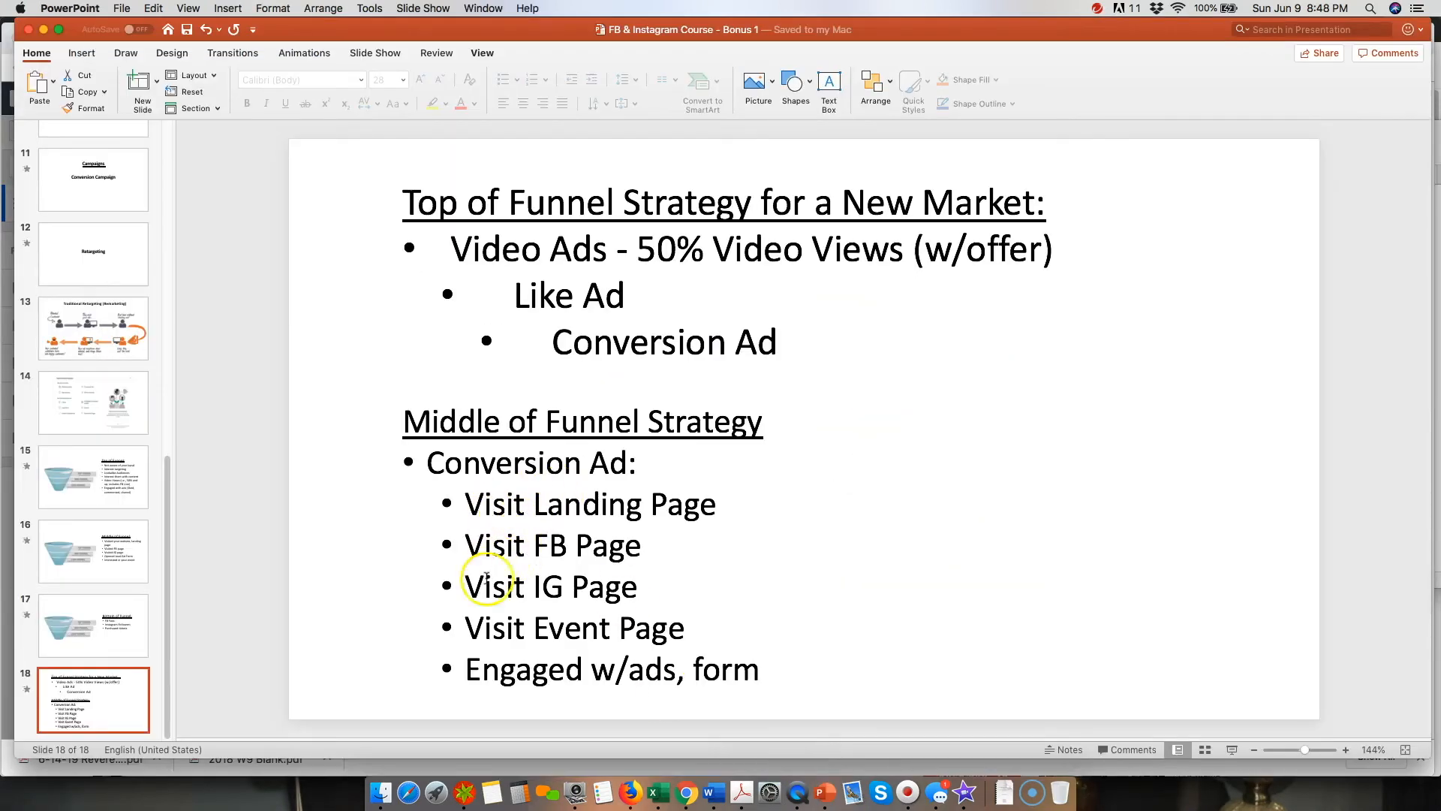
click(686, 793)
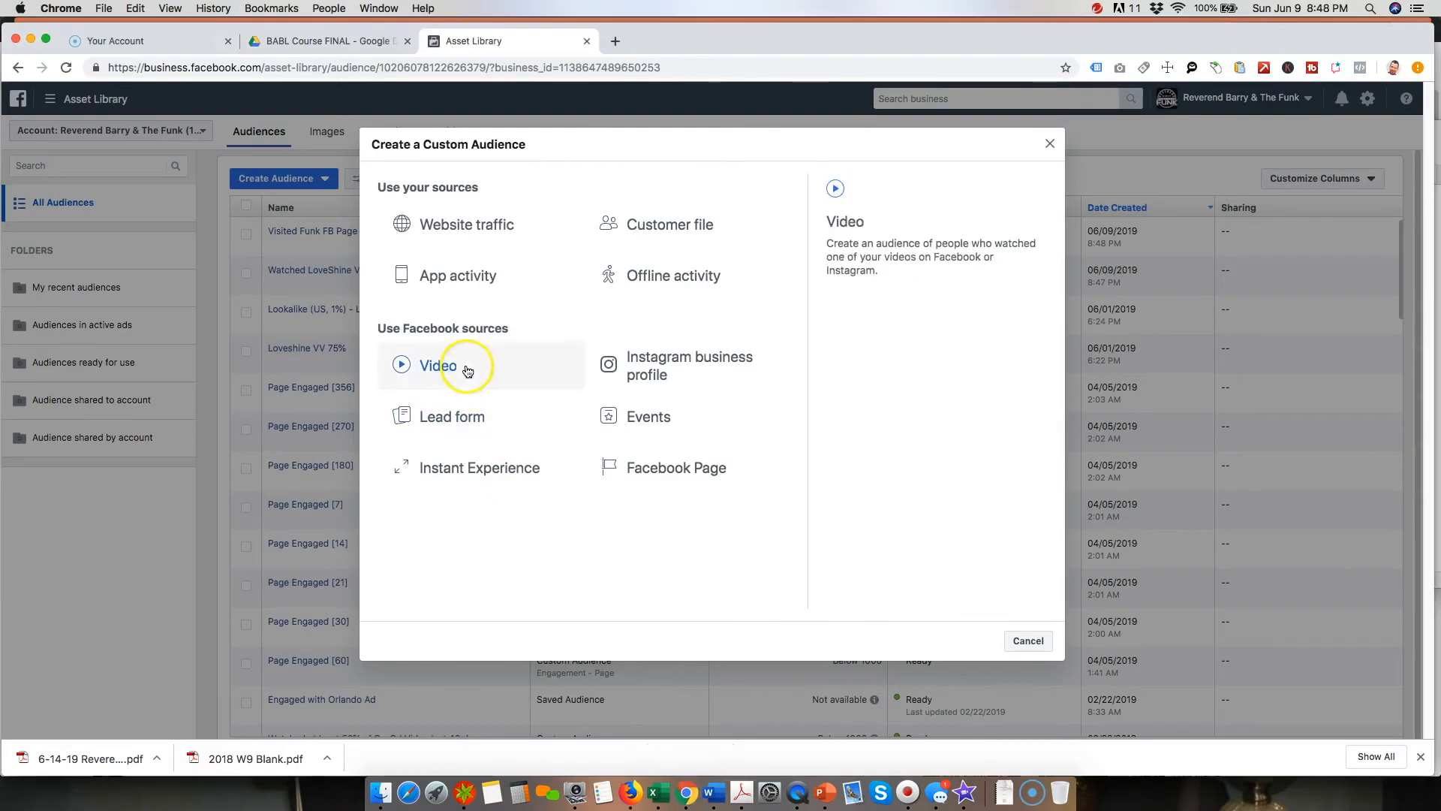
click(669, 383)
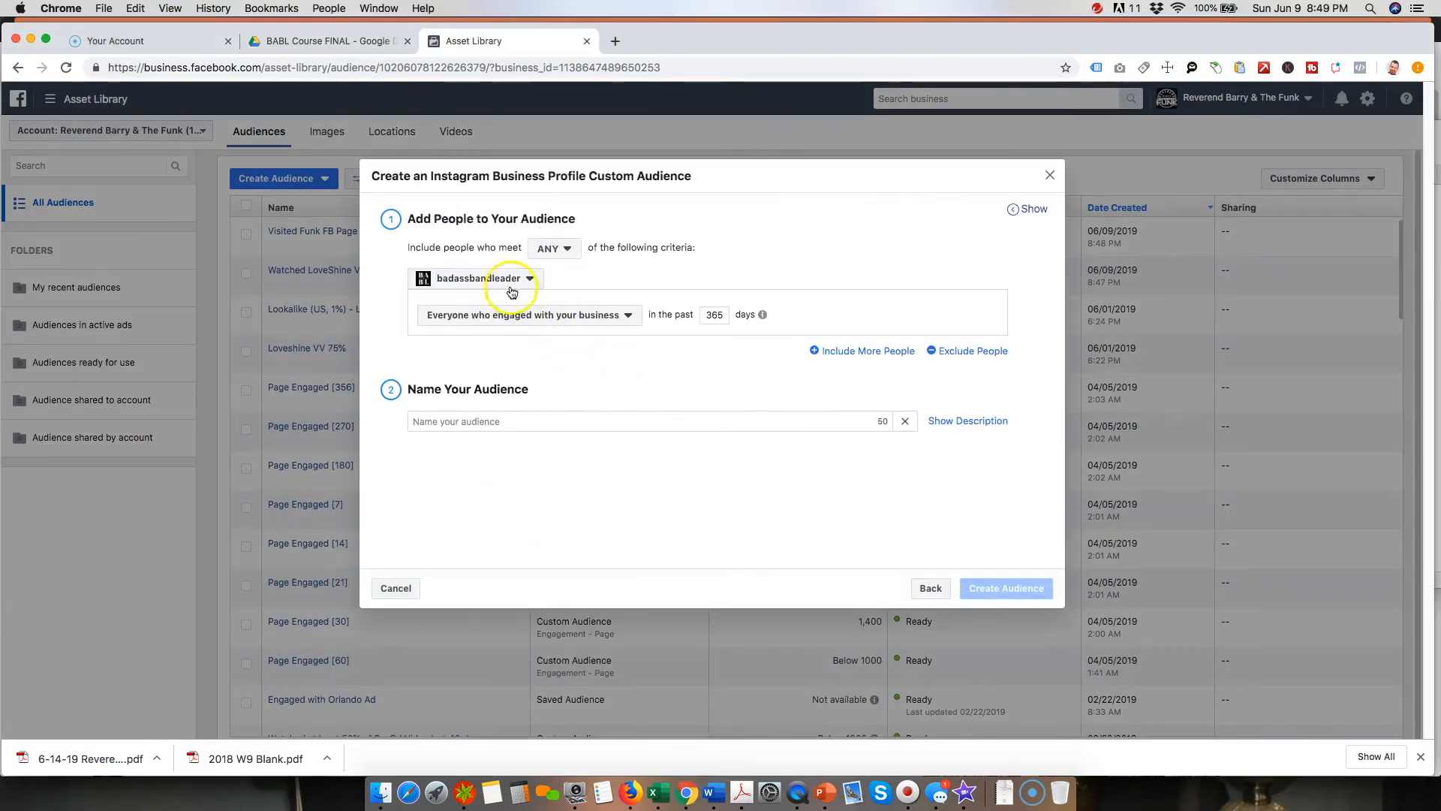
Step: Set the Instagram account to reverendbarryandthefunk and include anyone who visited the business profile
click(510, 282)
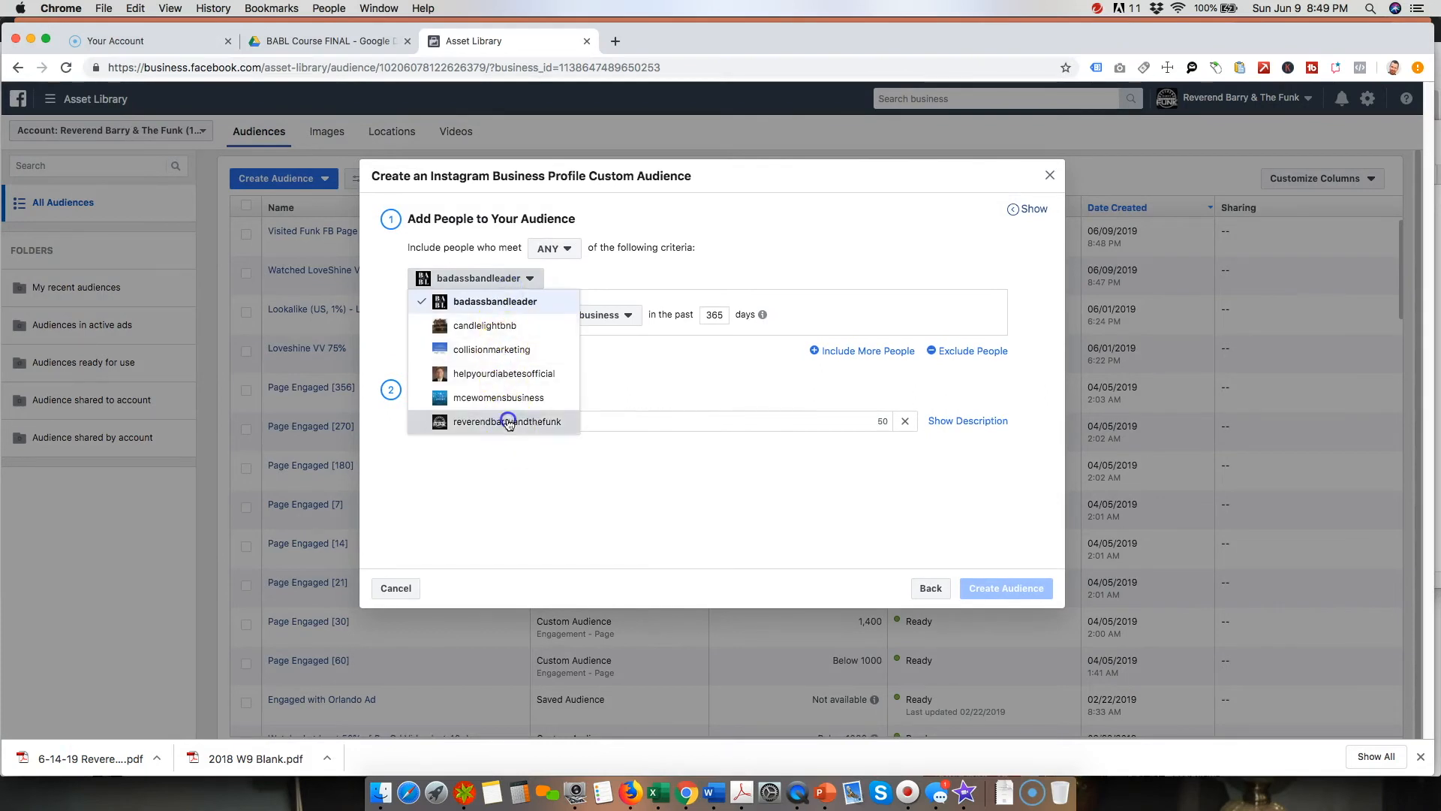
click(480, 421)
click(551, 316)
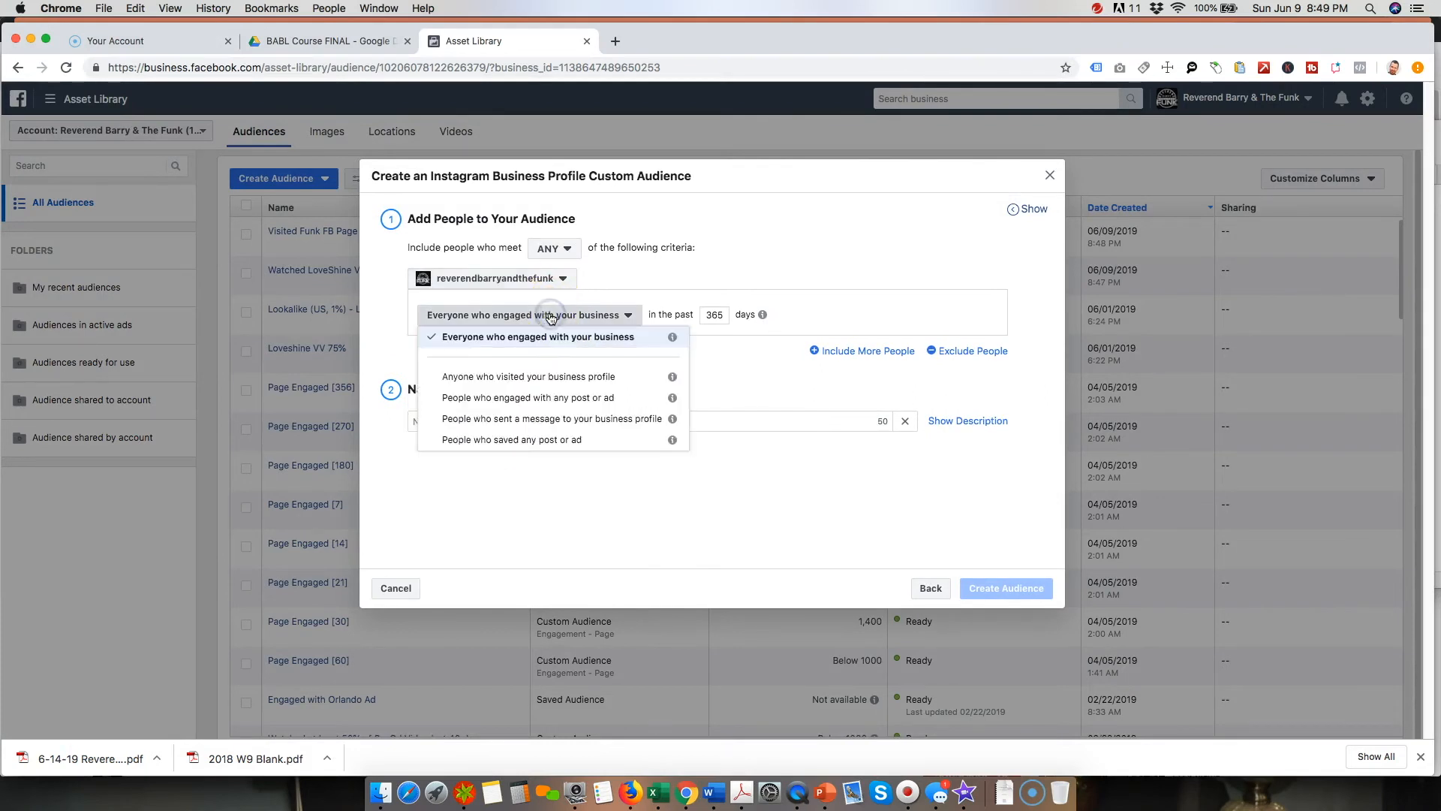
click(550, 376)
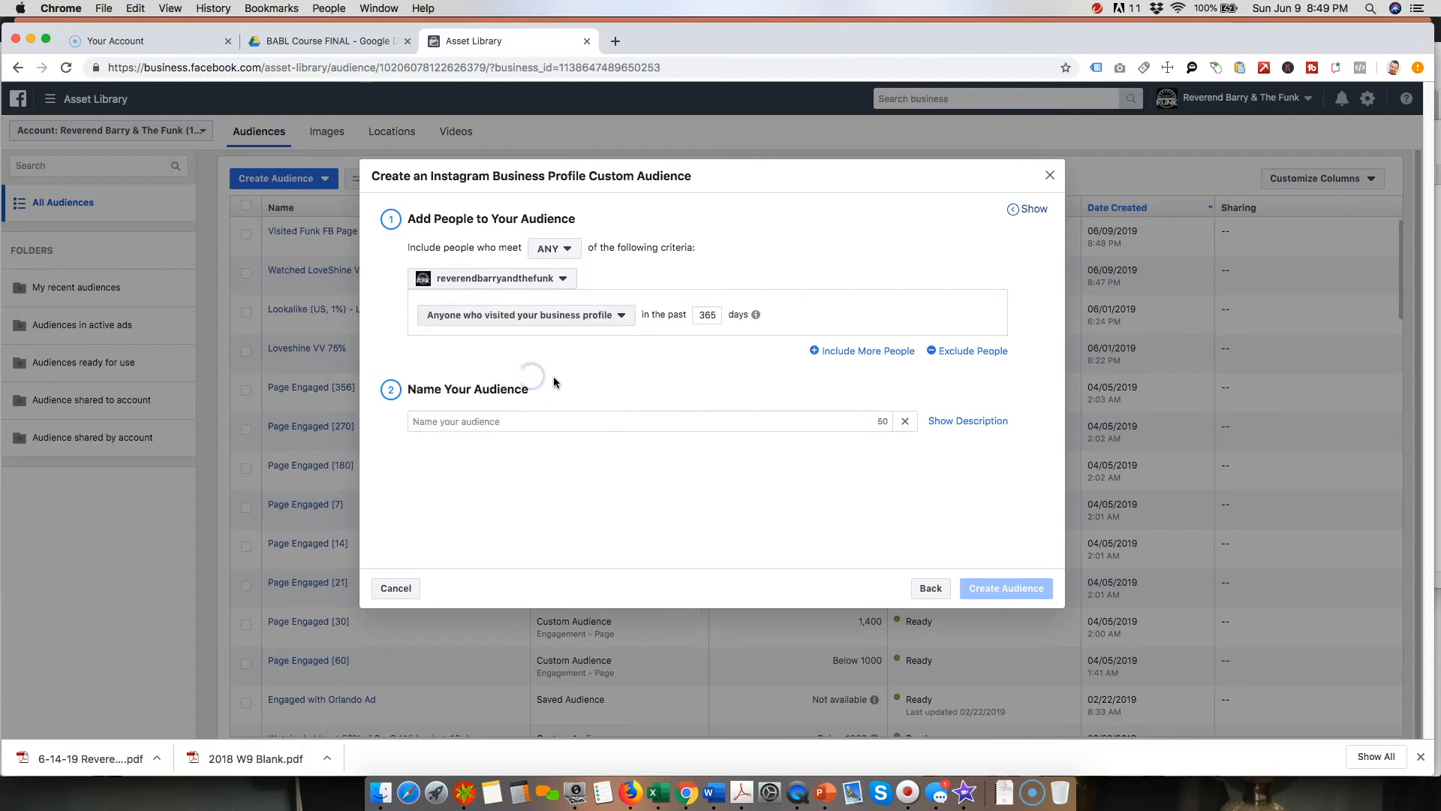
Step: Name the Instagram audience "Funk IG Profle Visitors", create it and finish
click(528, 420)
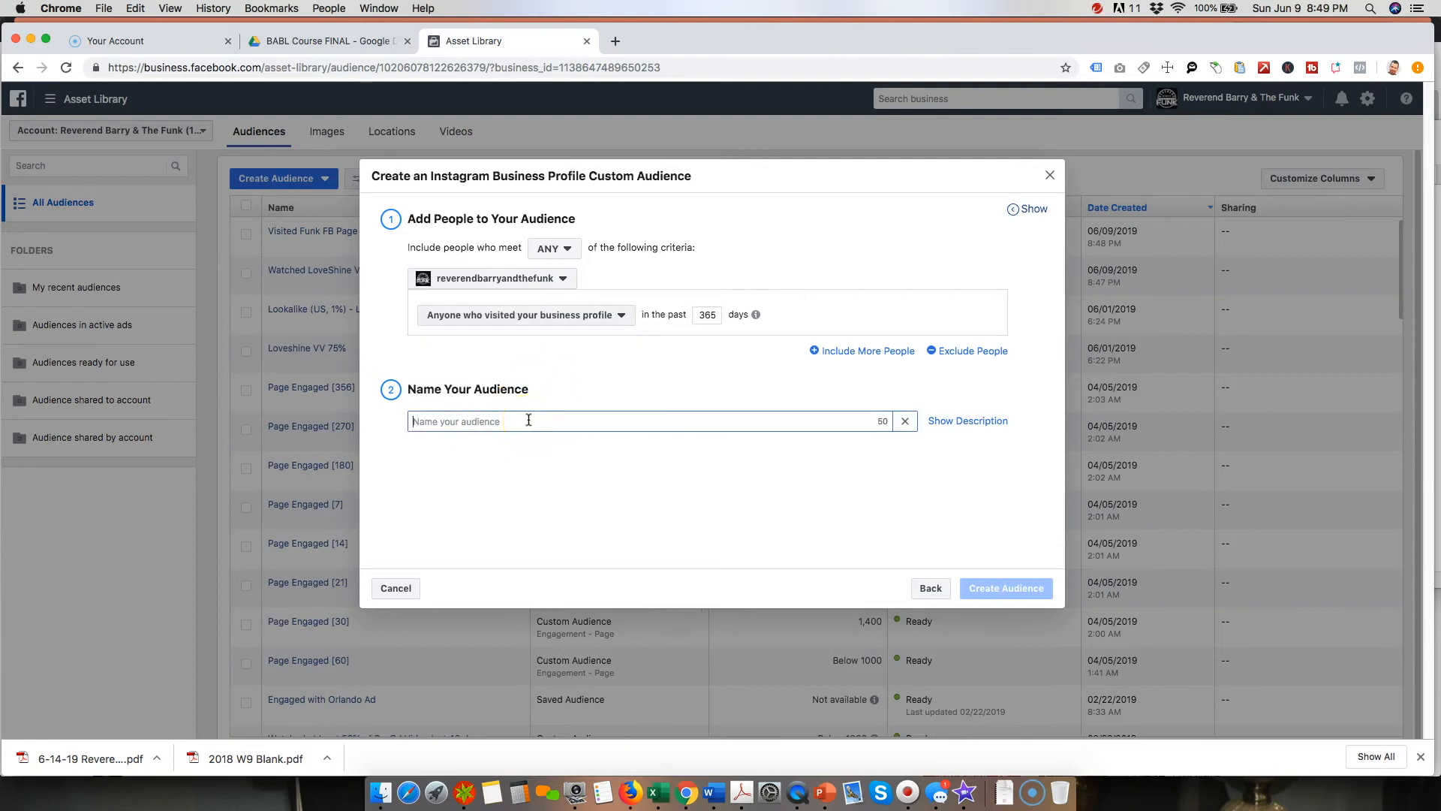
text(Fuynk IG Page Visitors)
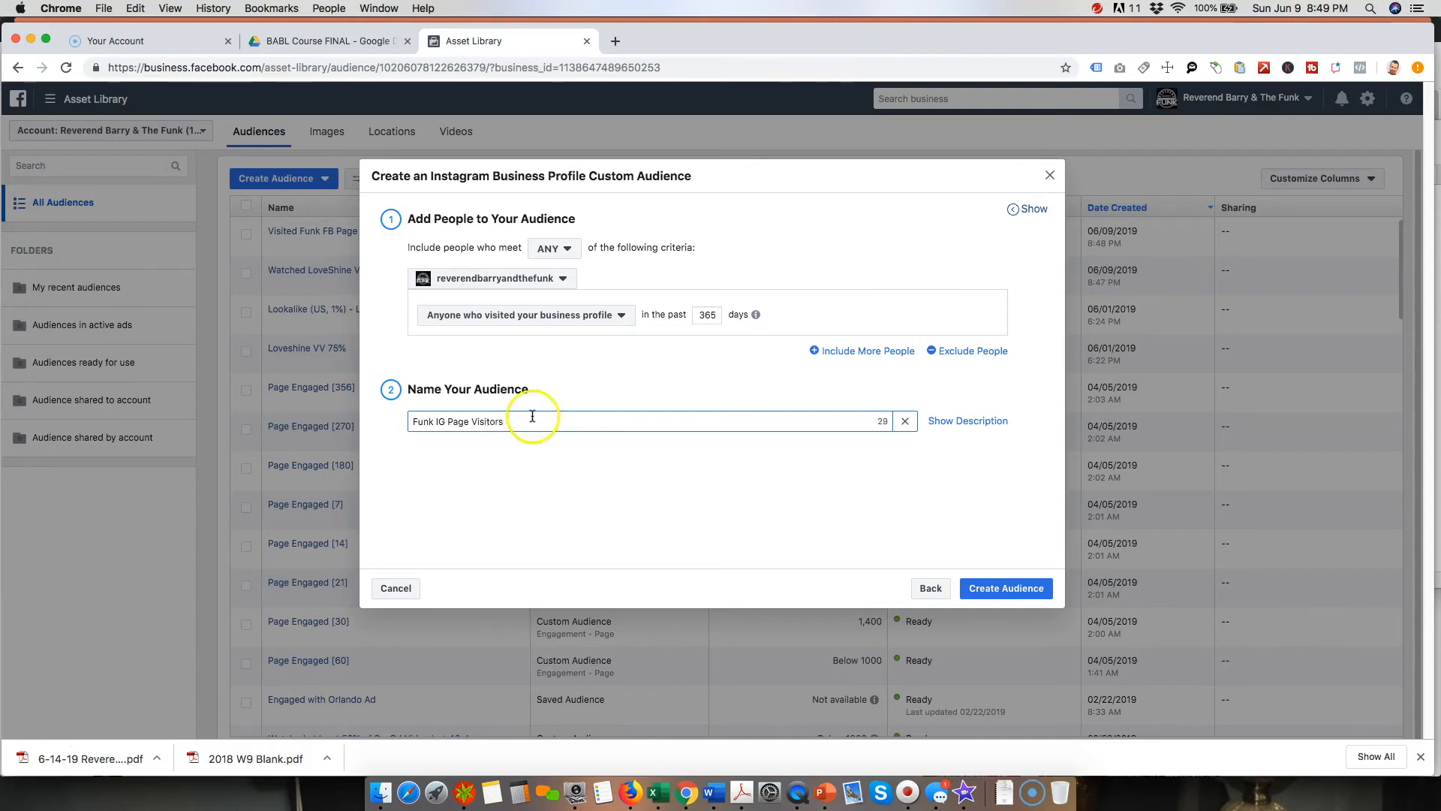
click(469, 421)
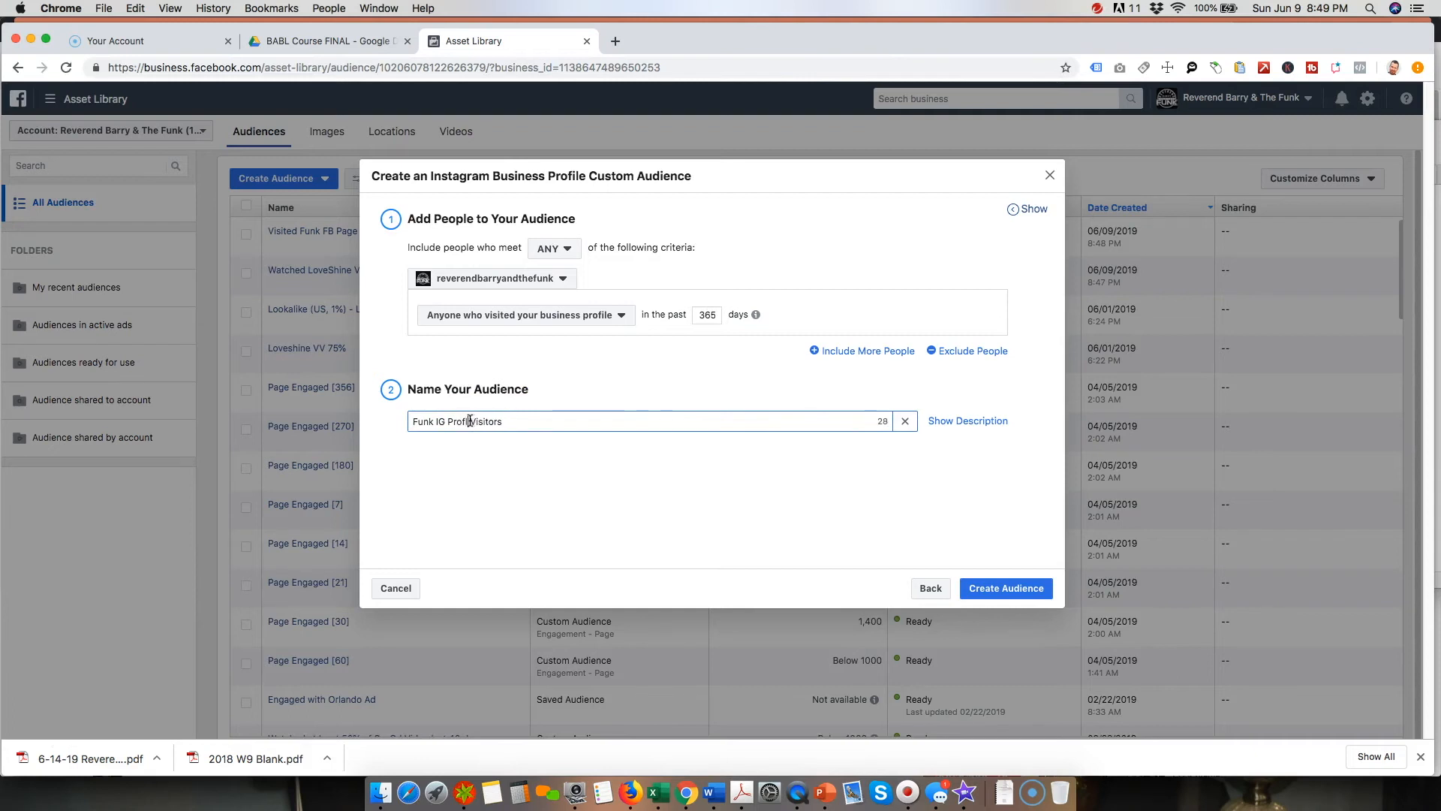
click(1001, 588)
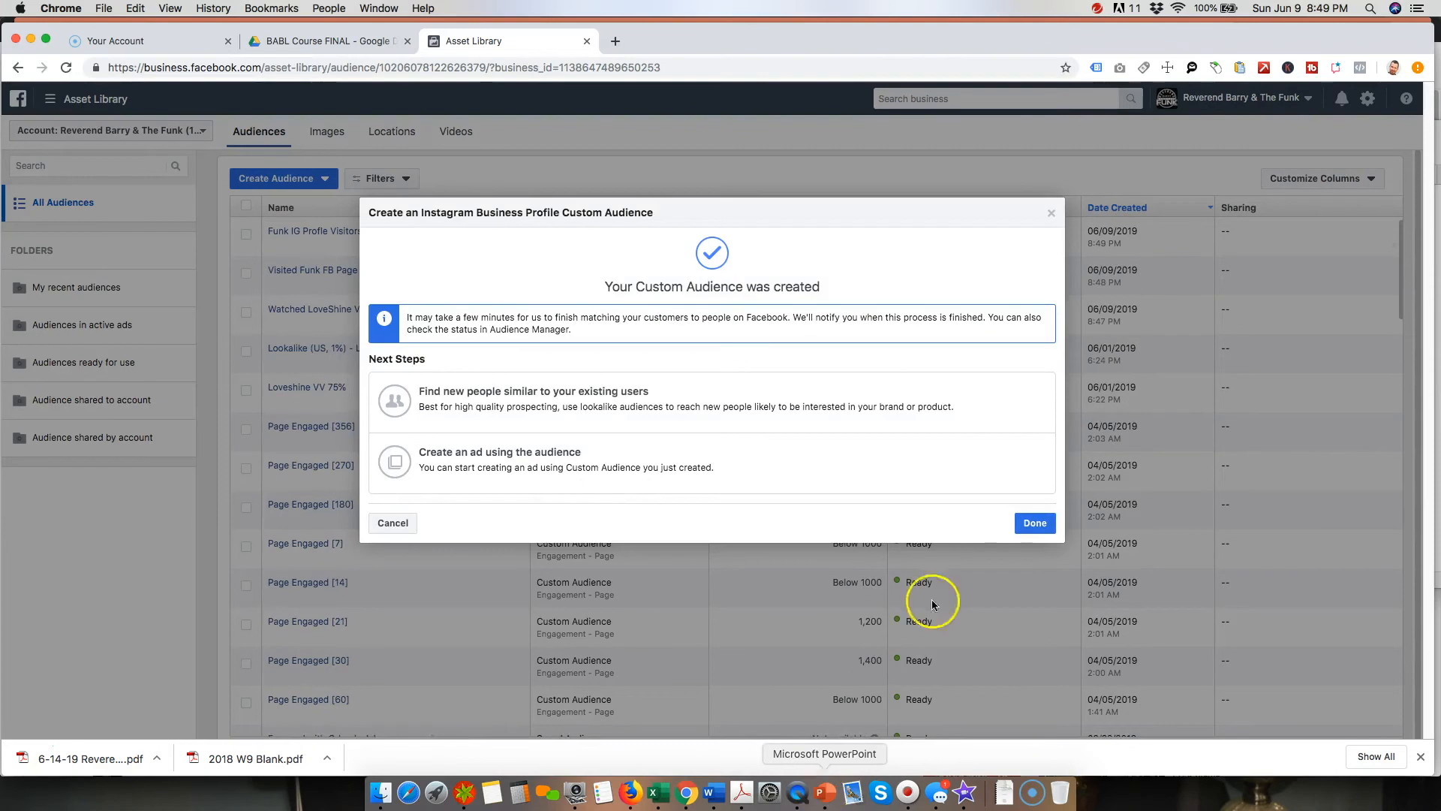
click(1036, 523)
Step: Check the funnel slide in PowerPoint, return to Chrome and start a new custom audience with Events as its source
click(826, 792)
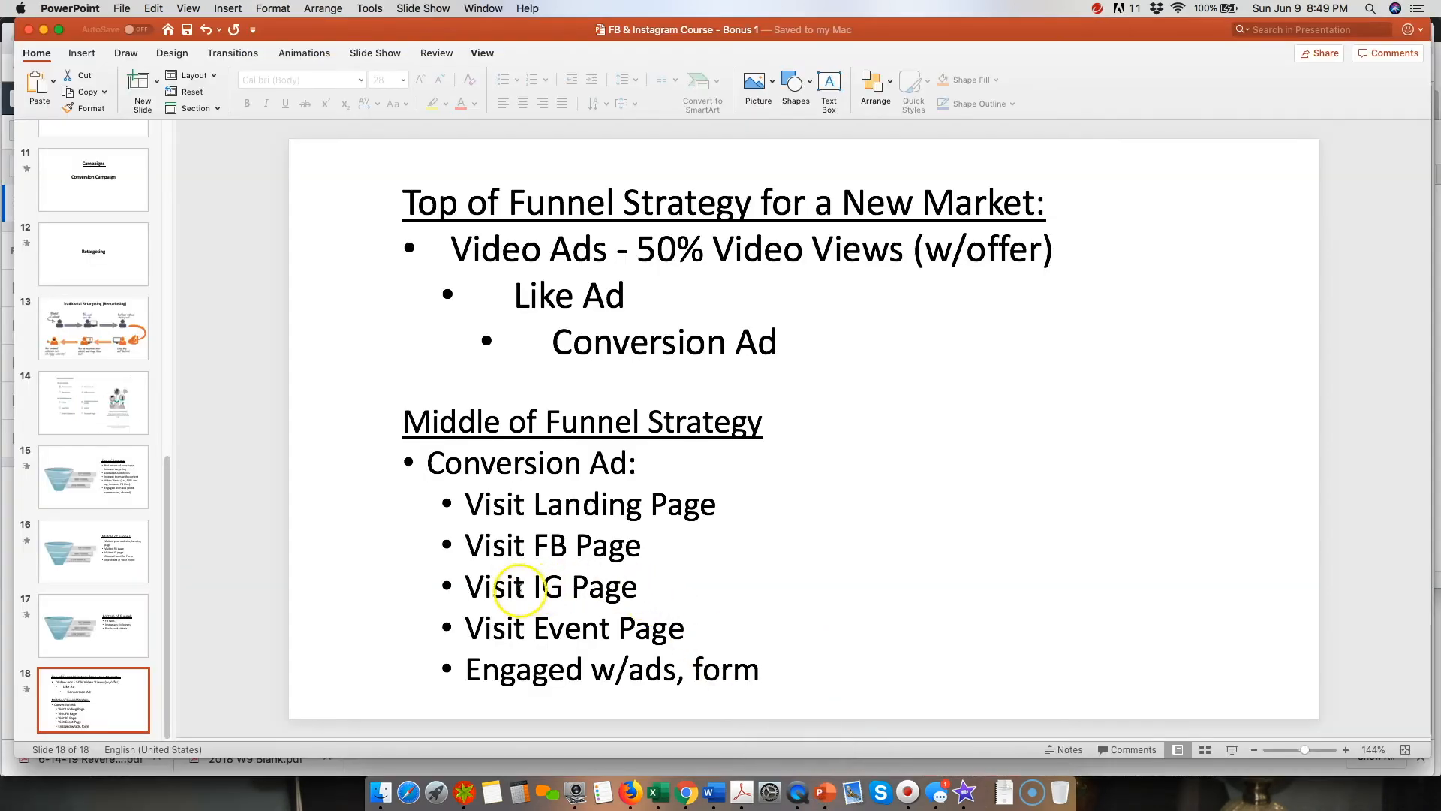
click(689, 792)
click(329, 180)
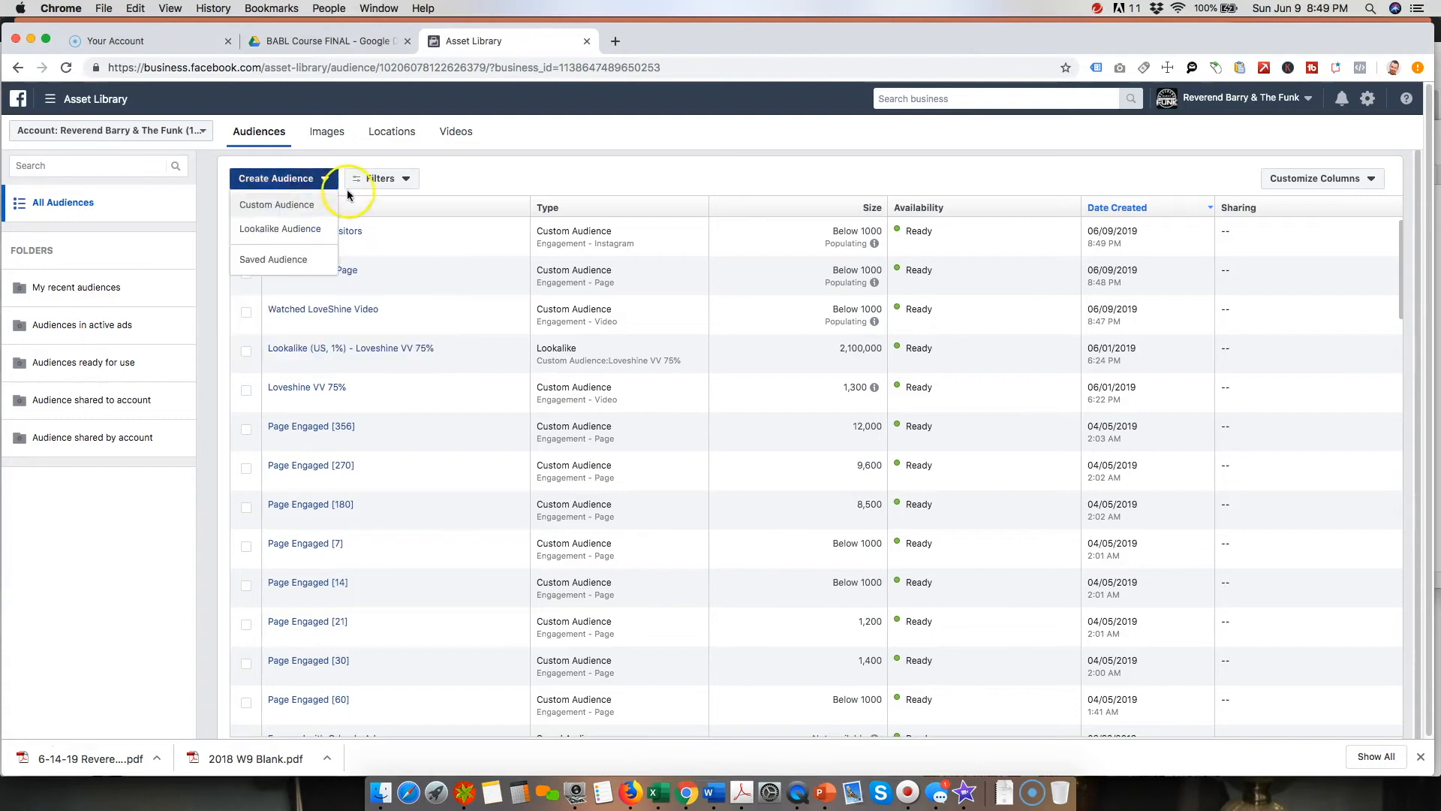
click(275, 206)
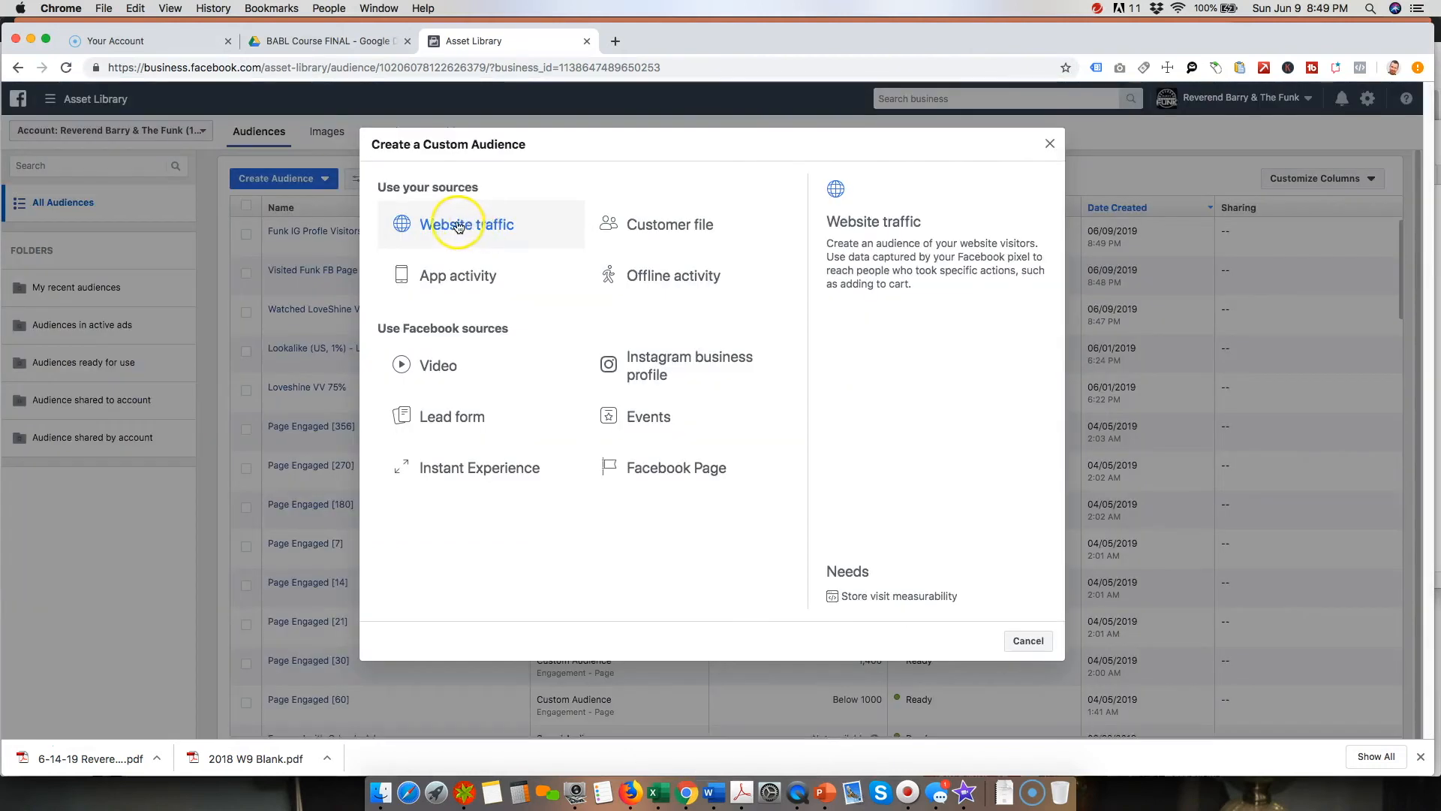
click(642, 418)
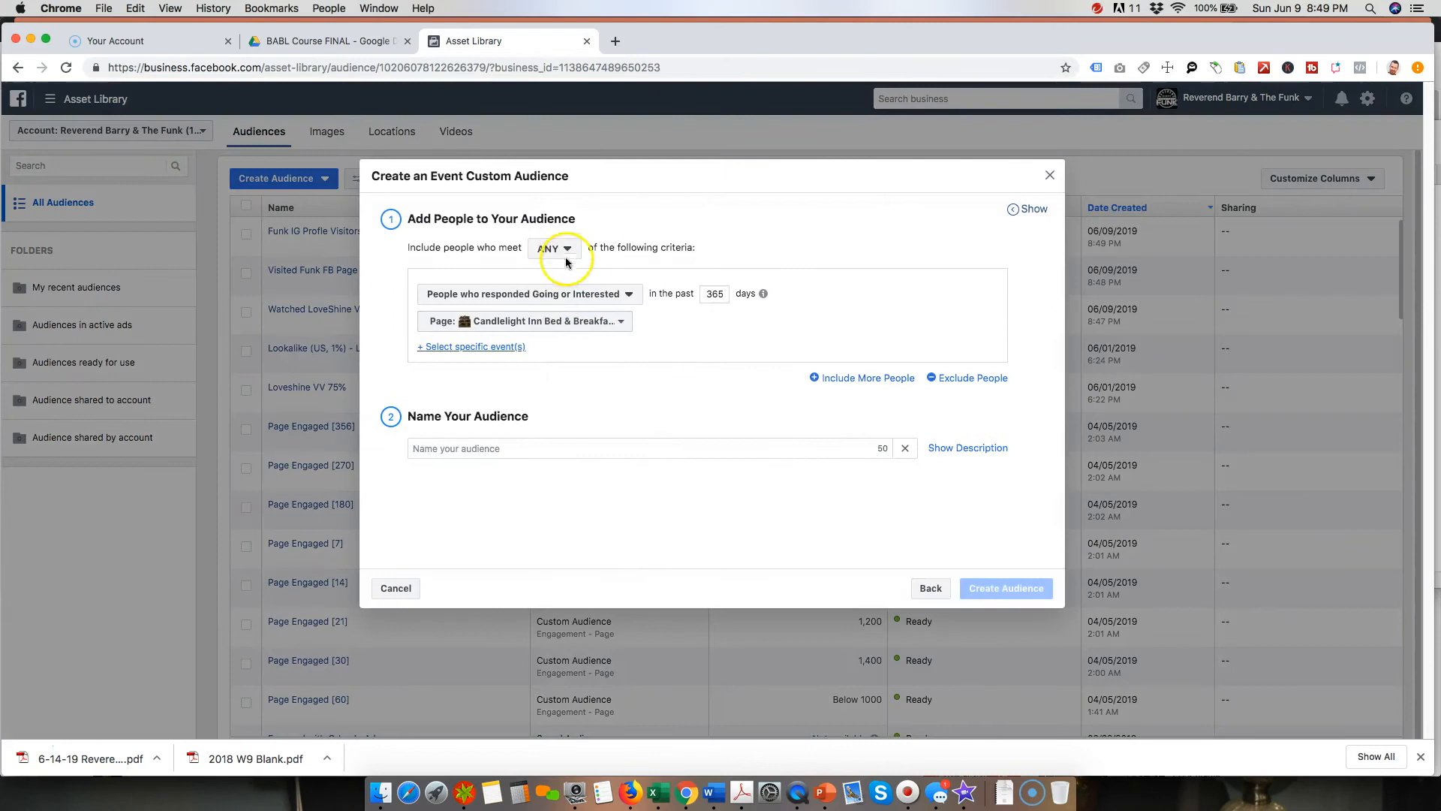
Step: Source the event audience from people who responded Going or Interested on the Reverend Barry & The Funk page
click(539, 295)
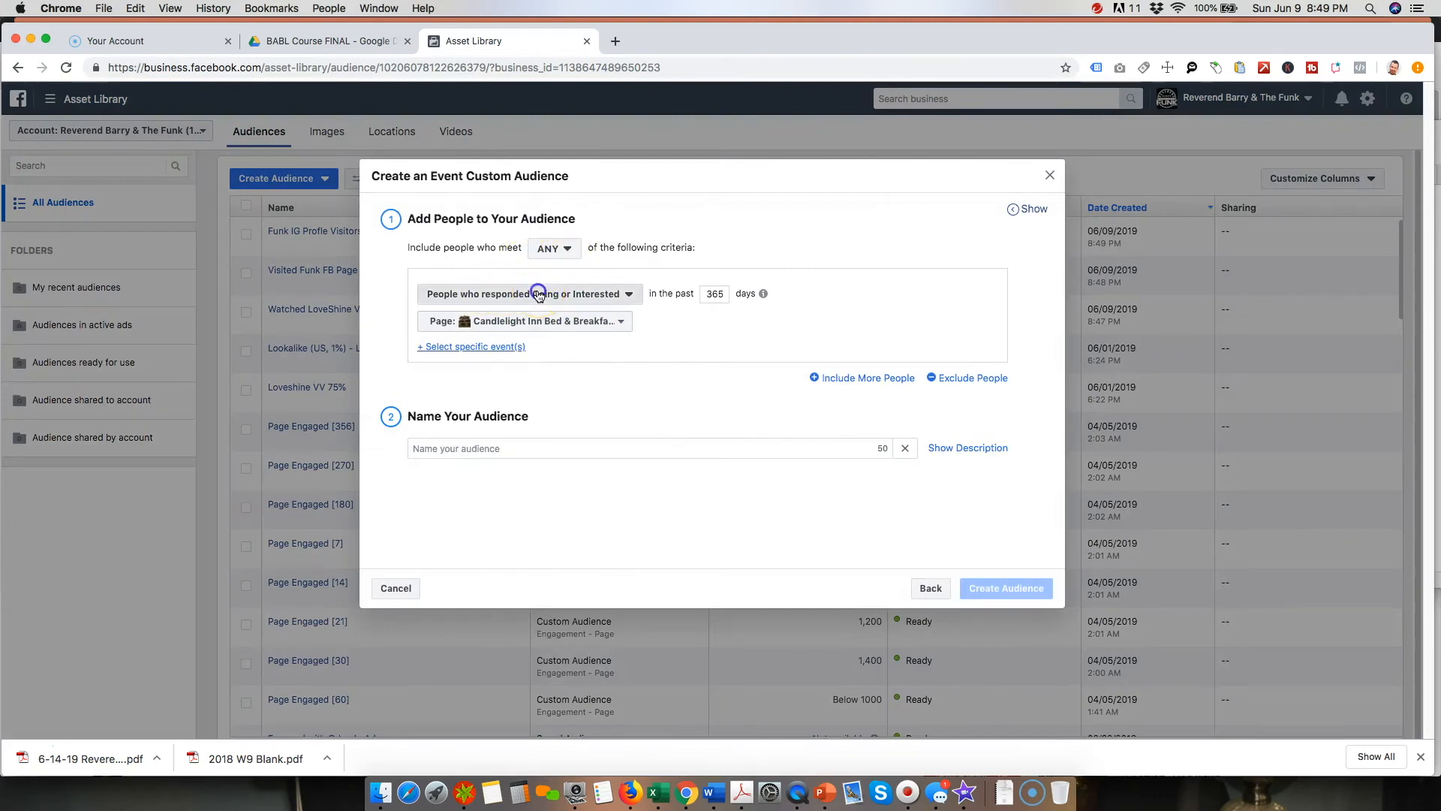
click(597, 274)
click(525, 324)
text(rev)
click(517, 421)
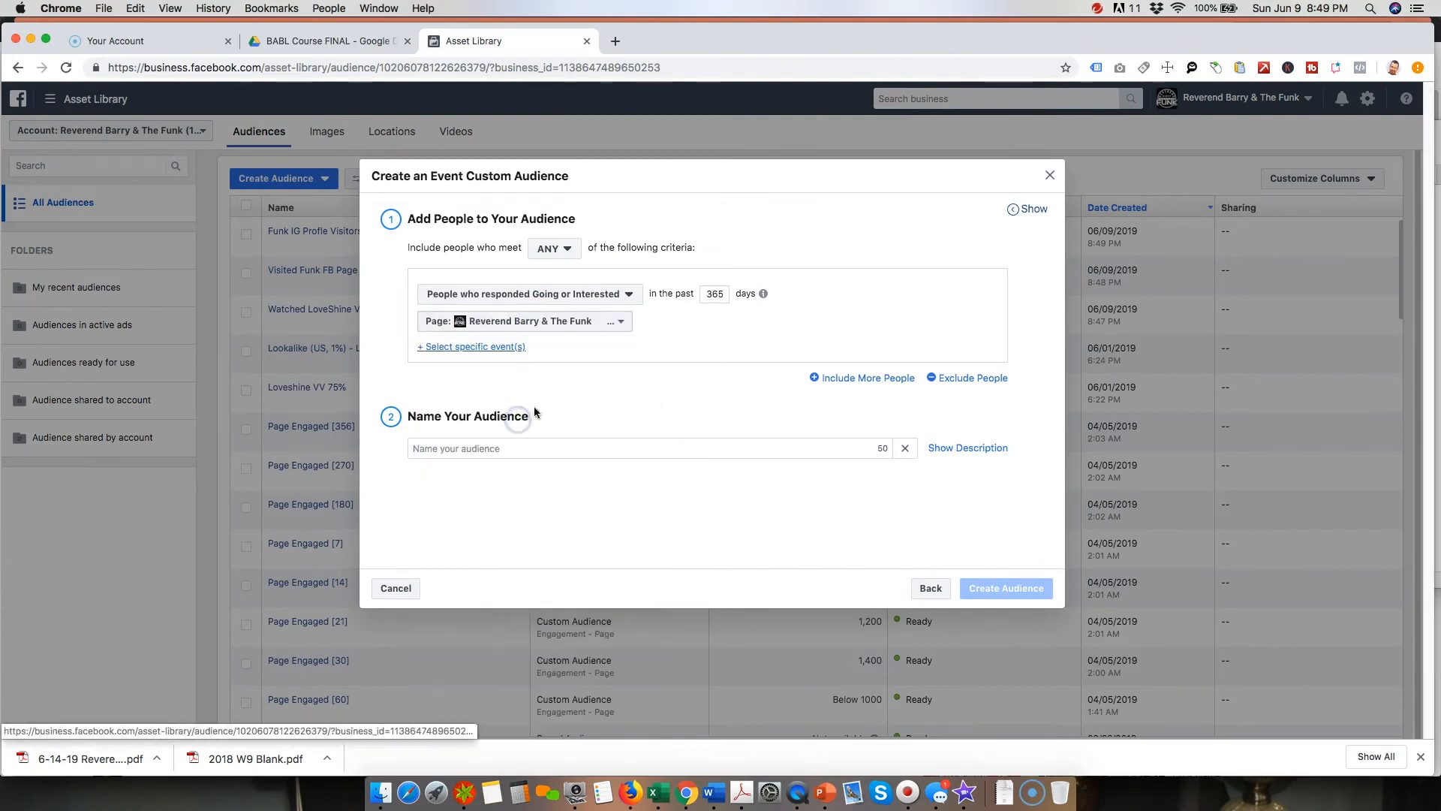
Step: Restrict the audience to the specific event at The Funky Biscuit, finding it by searching "boca"
click(484, 346)
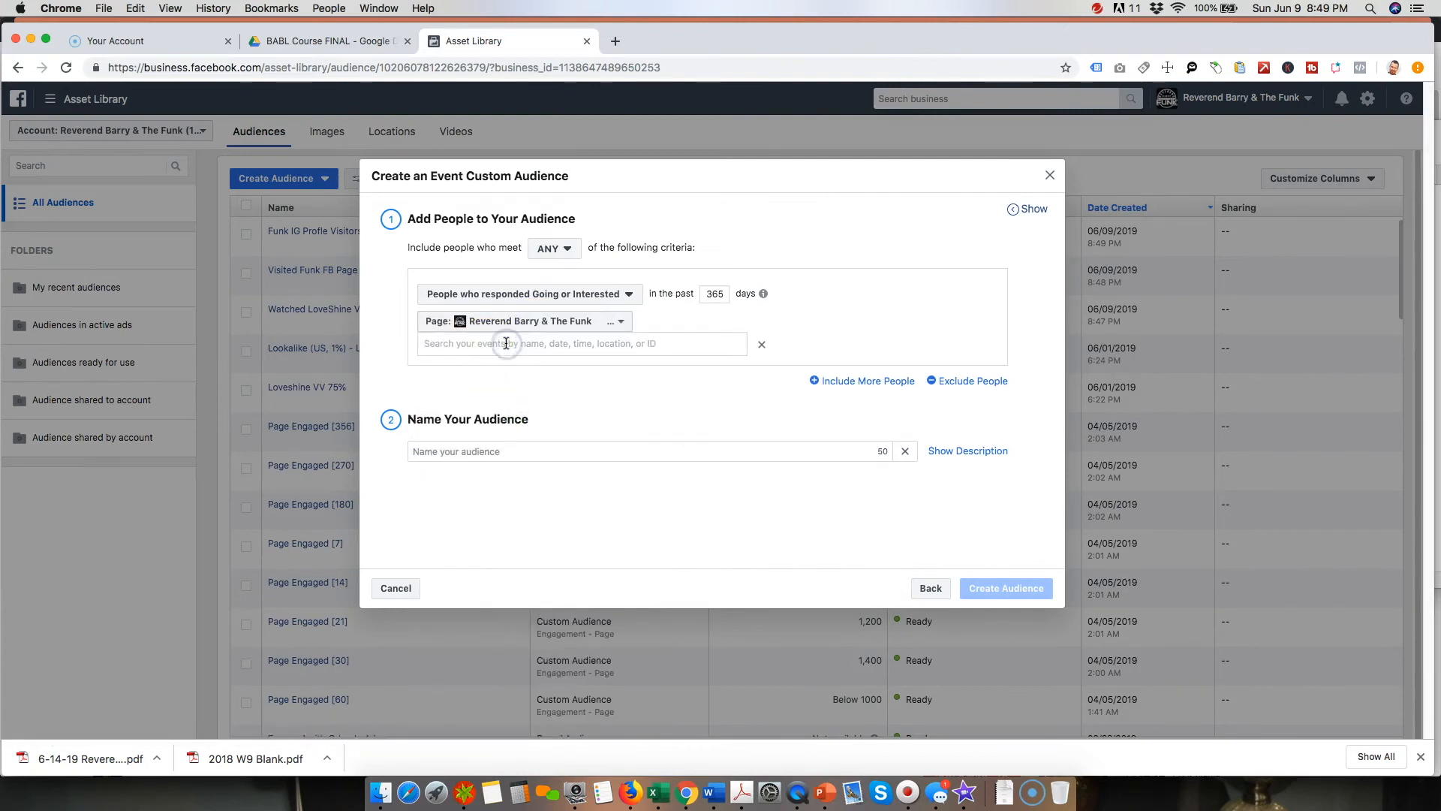
text(co)
text(oca)
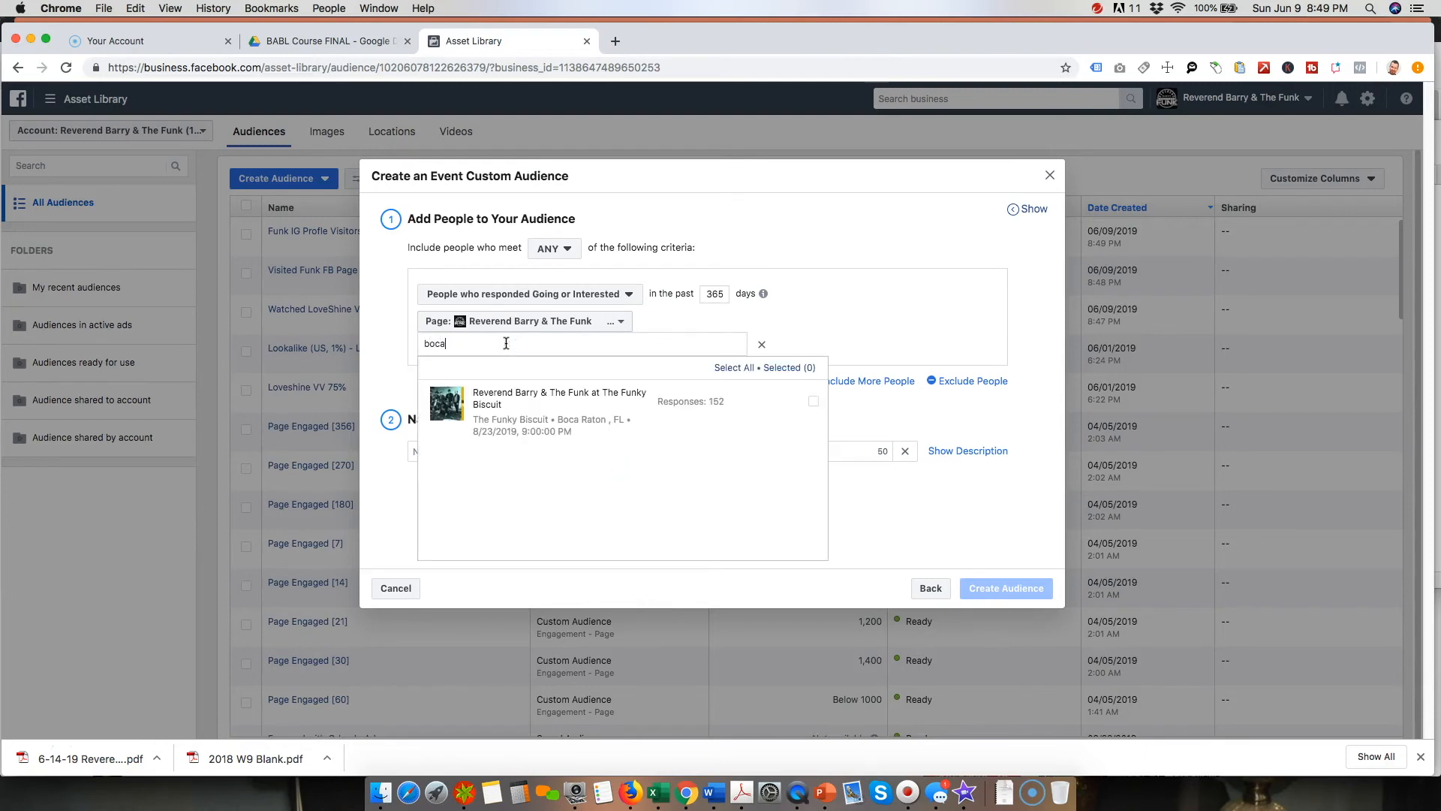
click(515, 386)
click(453, 404)
click(370, 409)
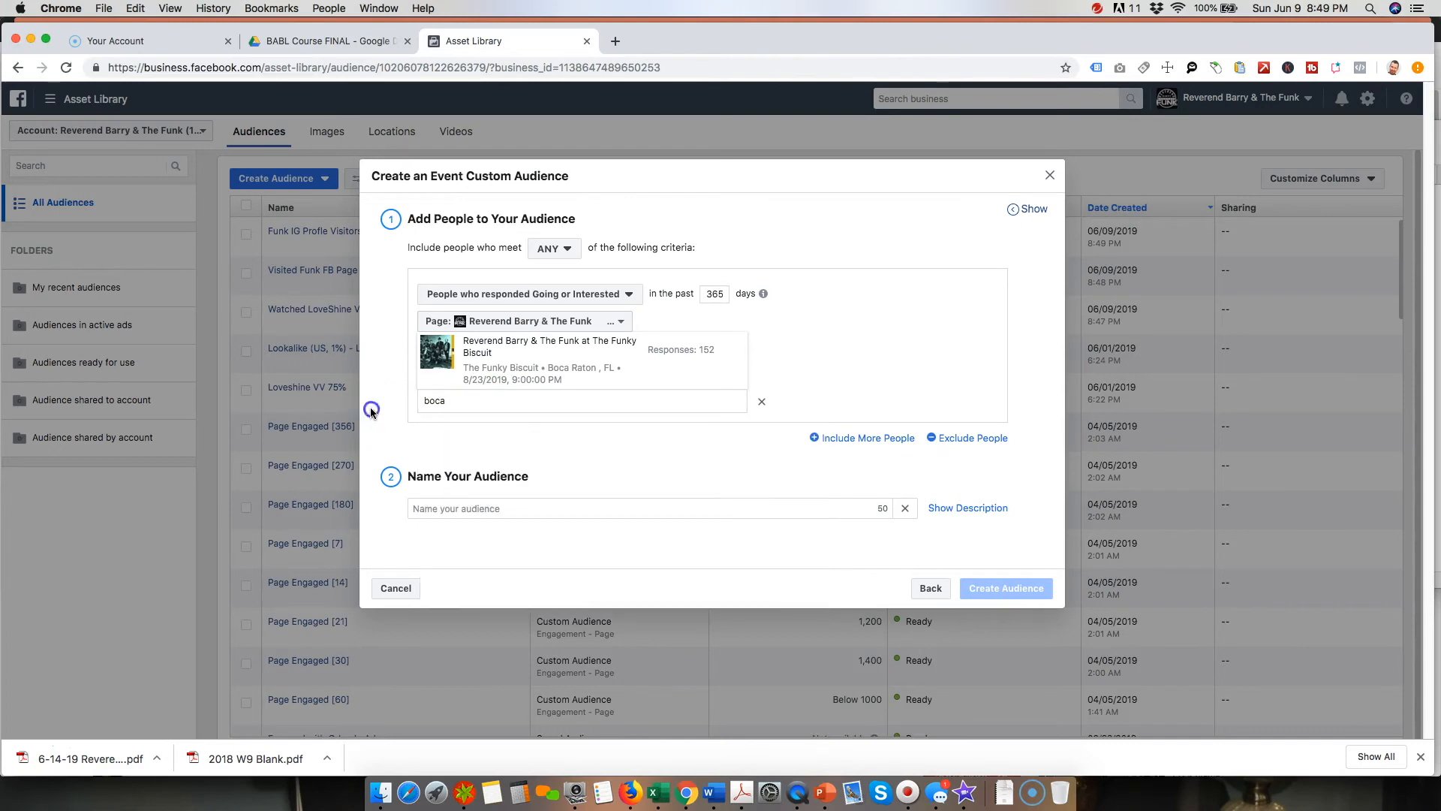
Step: Enter "Funky Biscuit August" as the name of the event audience
click(530, 496)
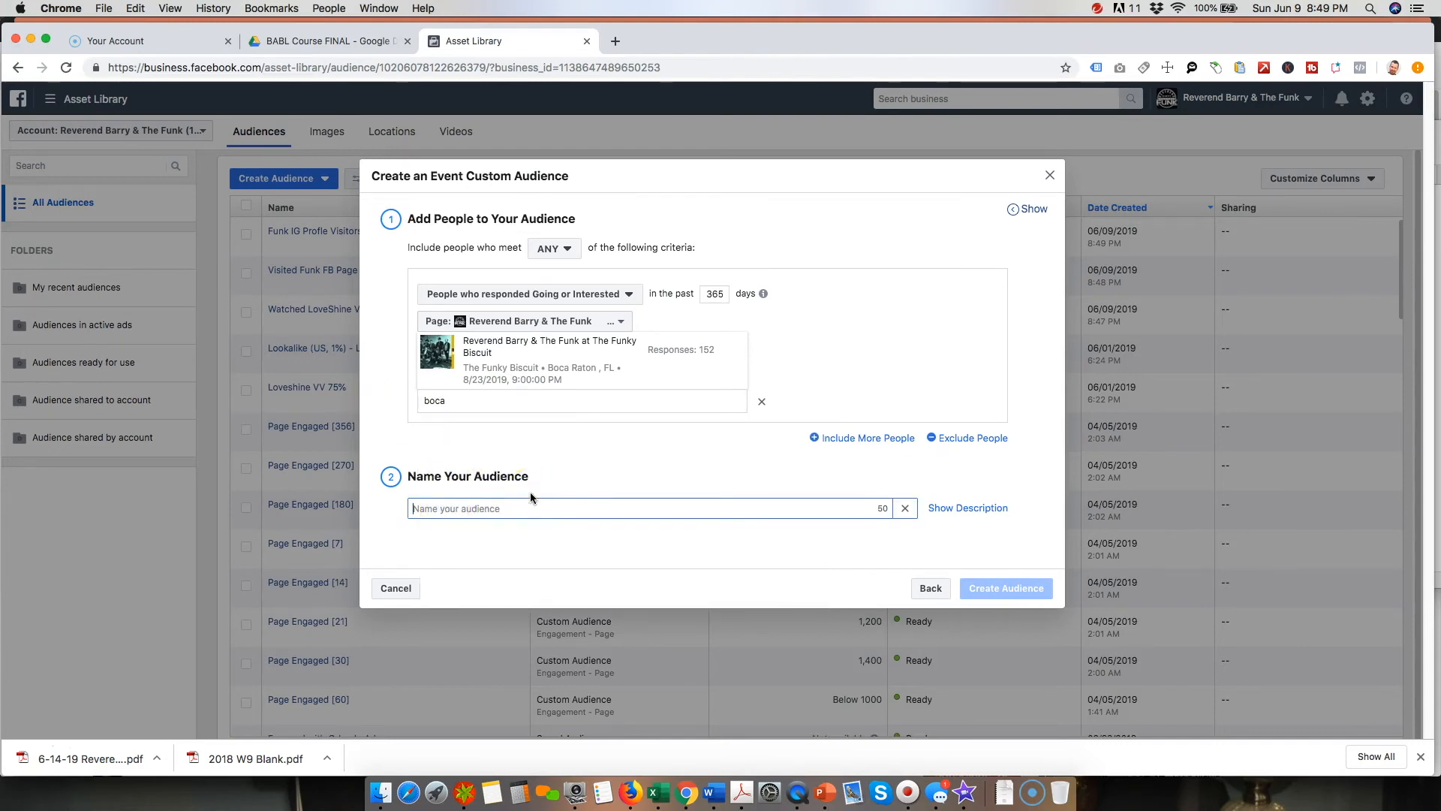
text(FB)
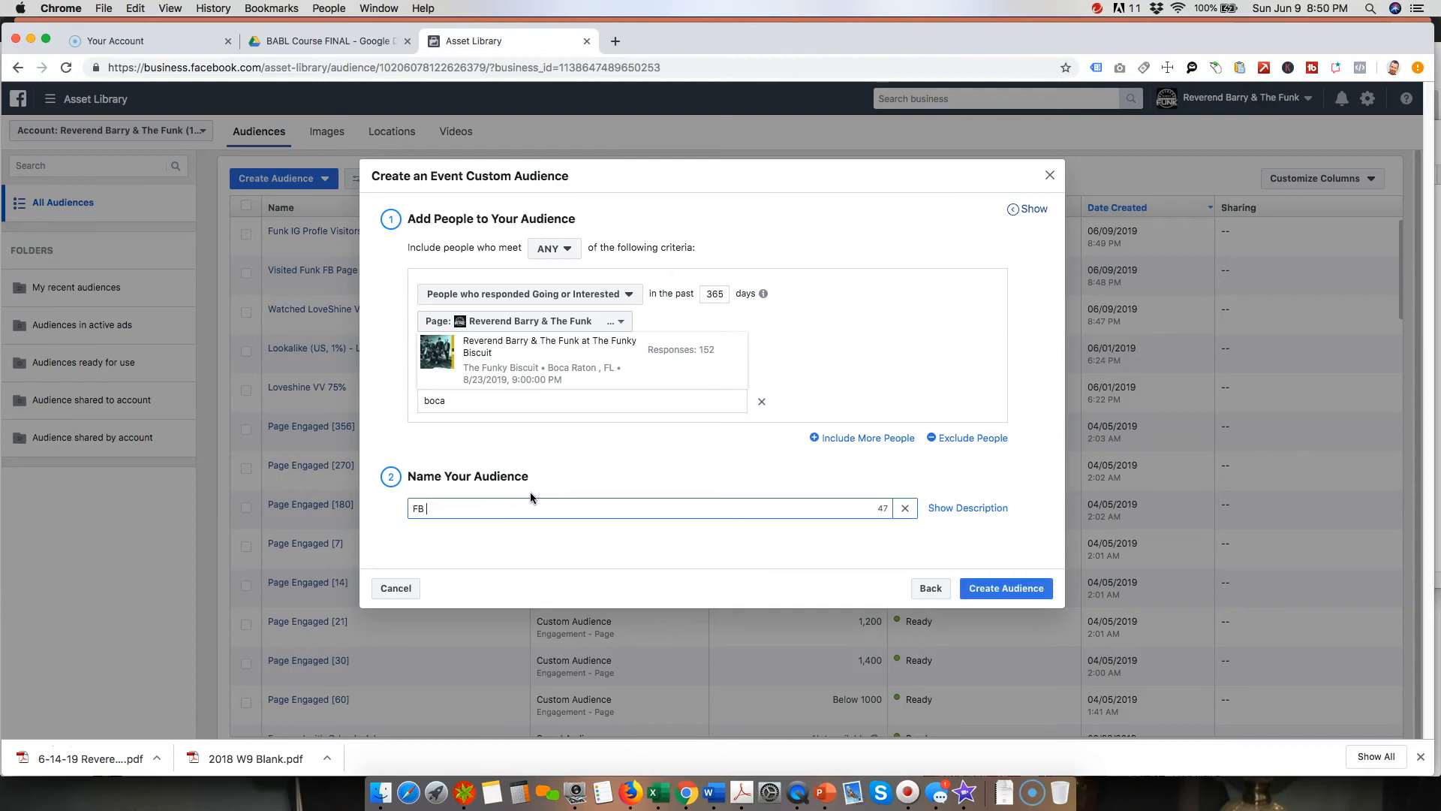
key(BackSpace)
text(unk)
key(BackSpace)
text(y bi)
key(BackSpace)
key(BackSpace)
text(Bus)
key(BackSpace)
key(BackSpace)
text(iscuit Aug)
Step: Extend the name to "Event Page Visitors - Funky Biscuit August" and create the audience
click(414, 508)
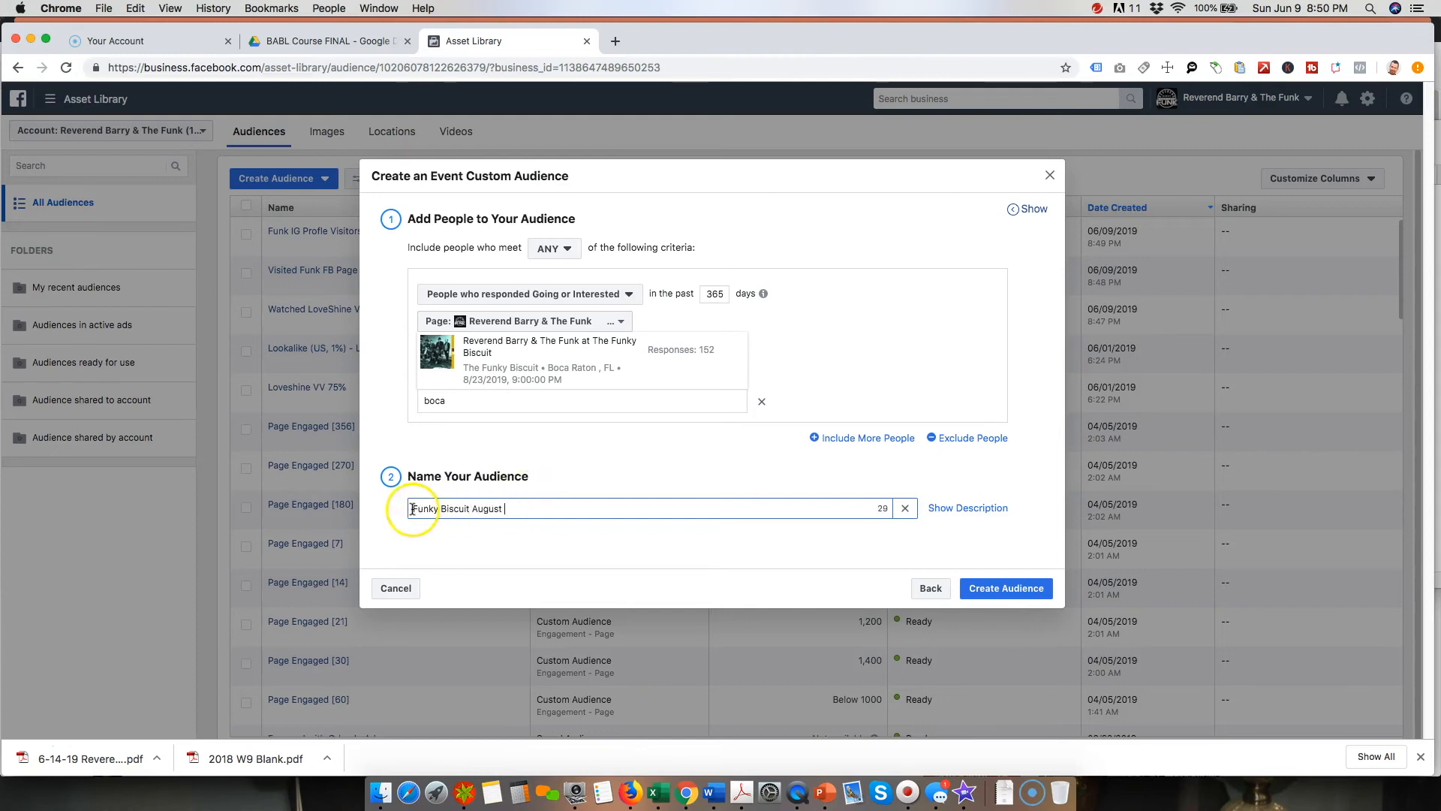
text(Event Page )
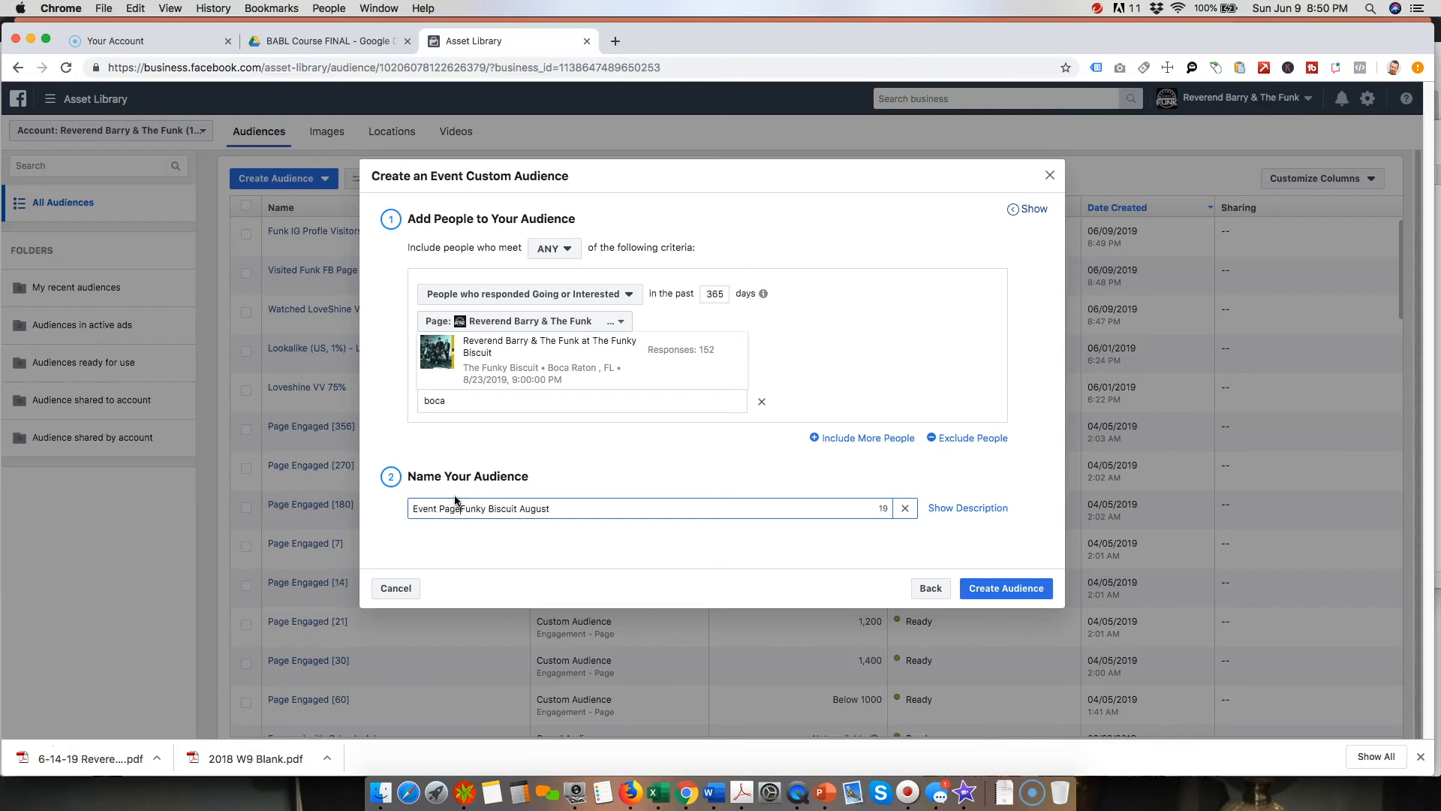
text(Visitors -)
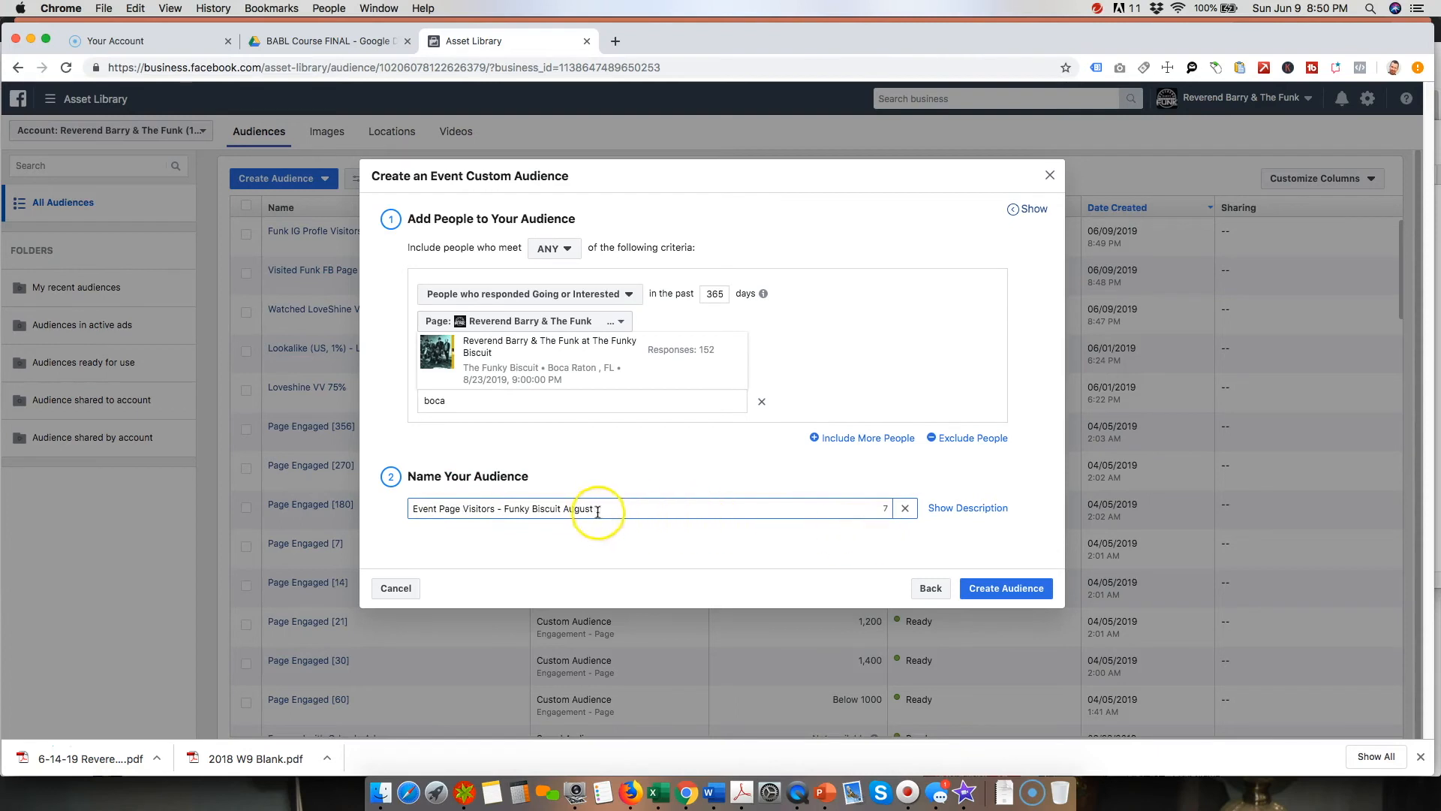
click(1006, 587)
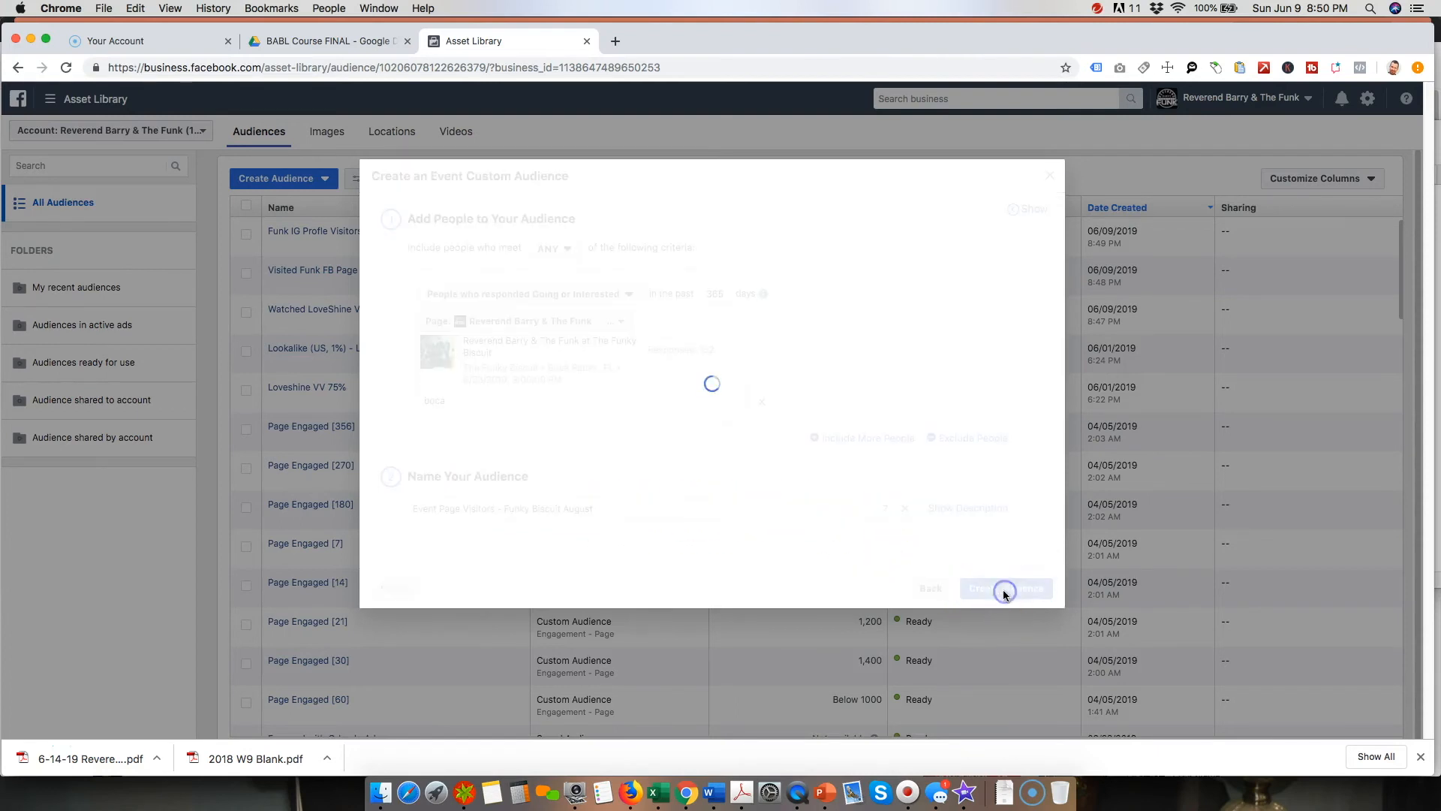
Step: Check the funnel slide in PowerPoint, return to Chrome and finish the audience creation
click(823, 796)
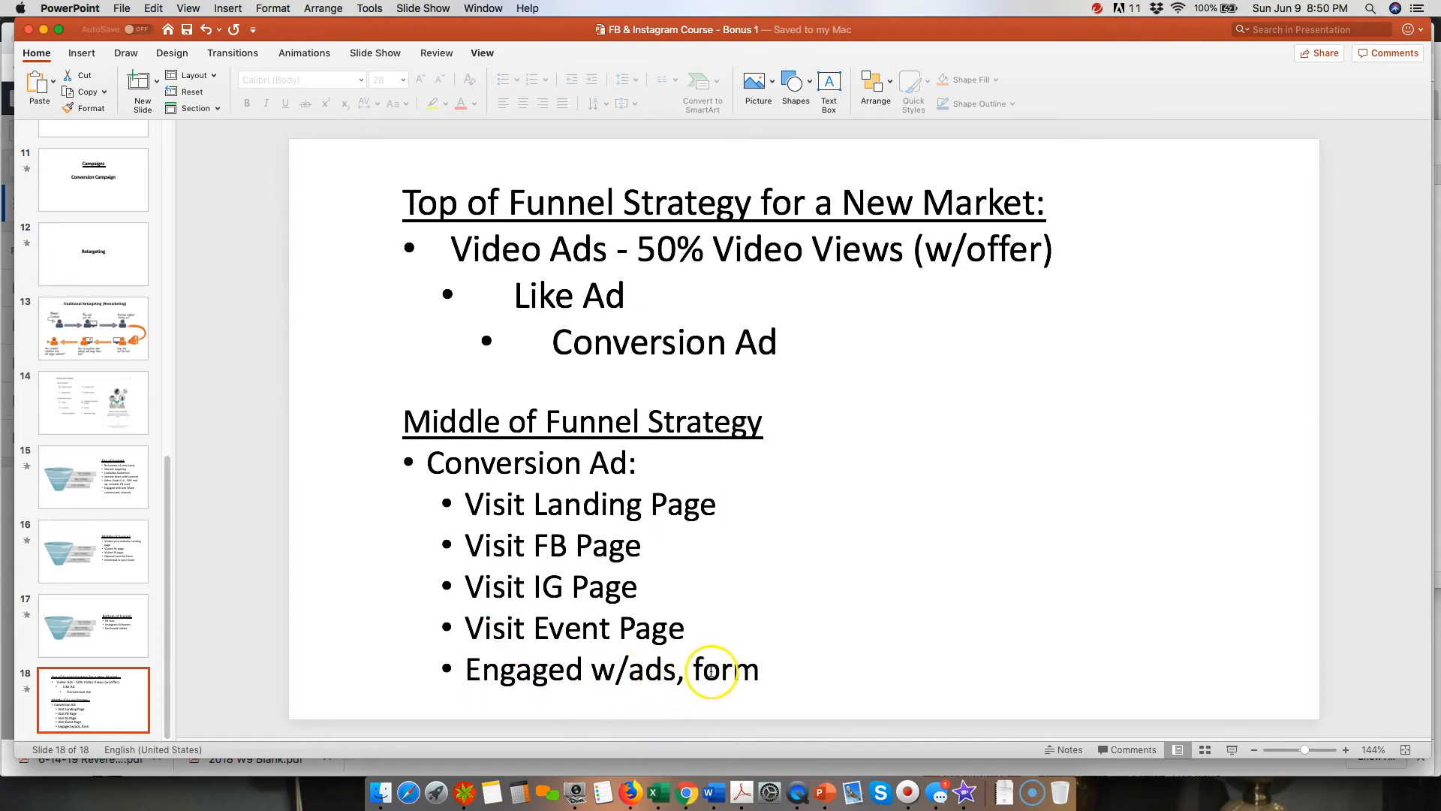
click(686, 792)
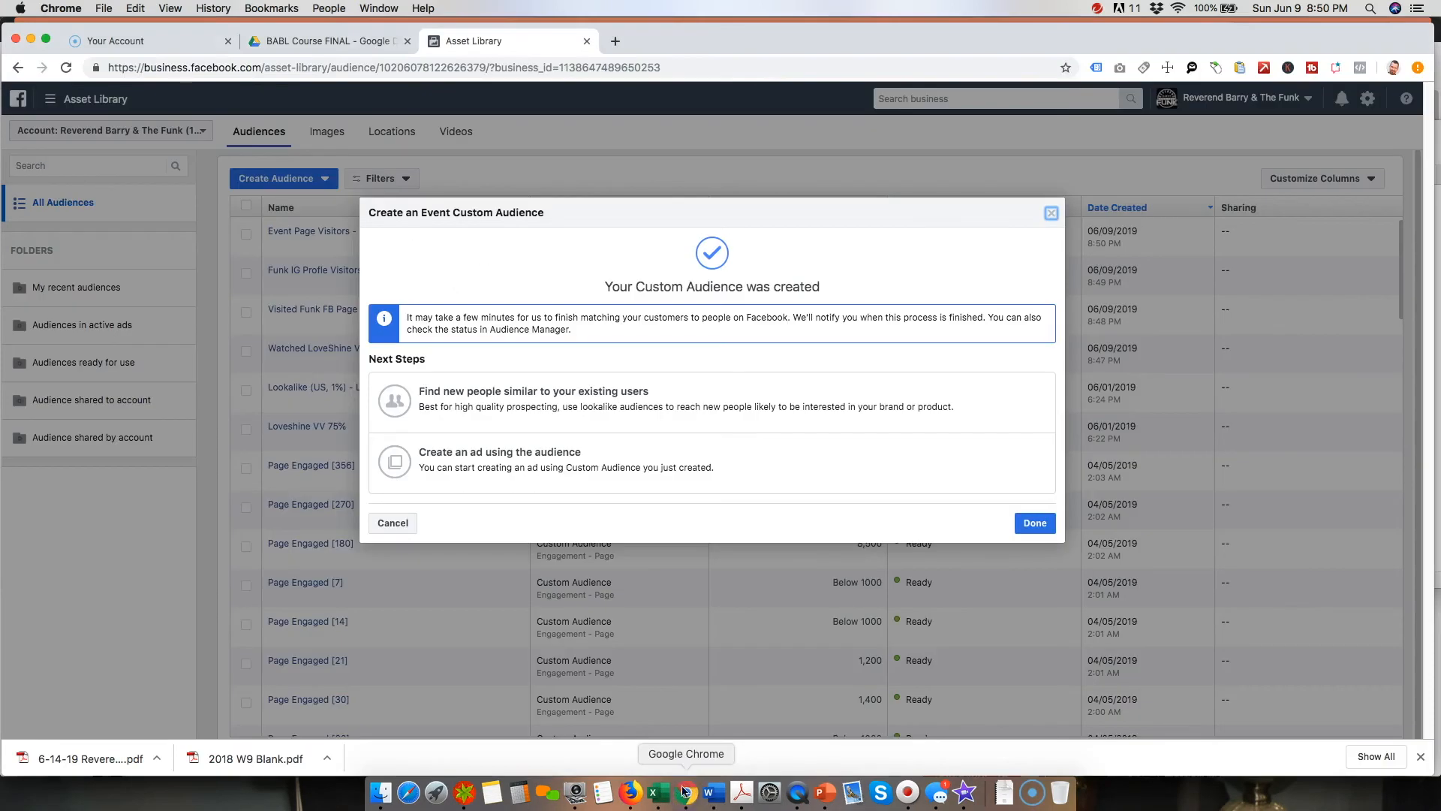
click(1034, 522)
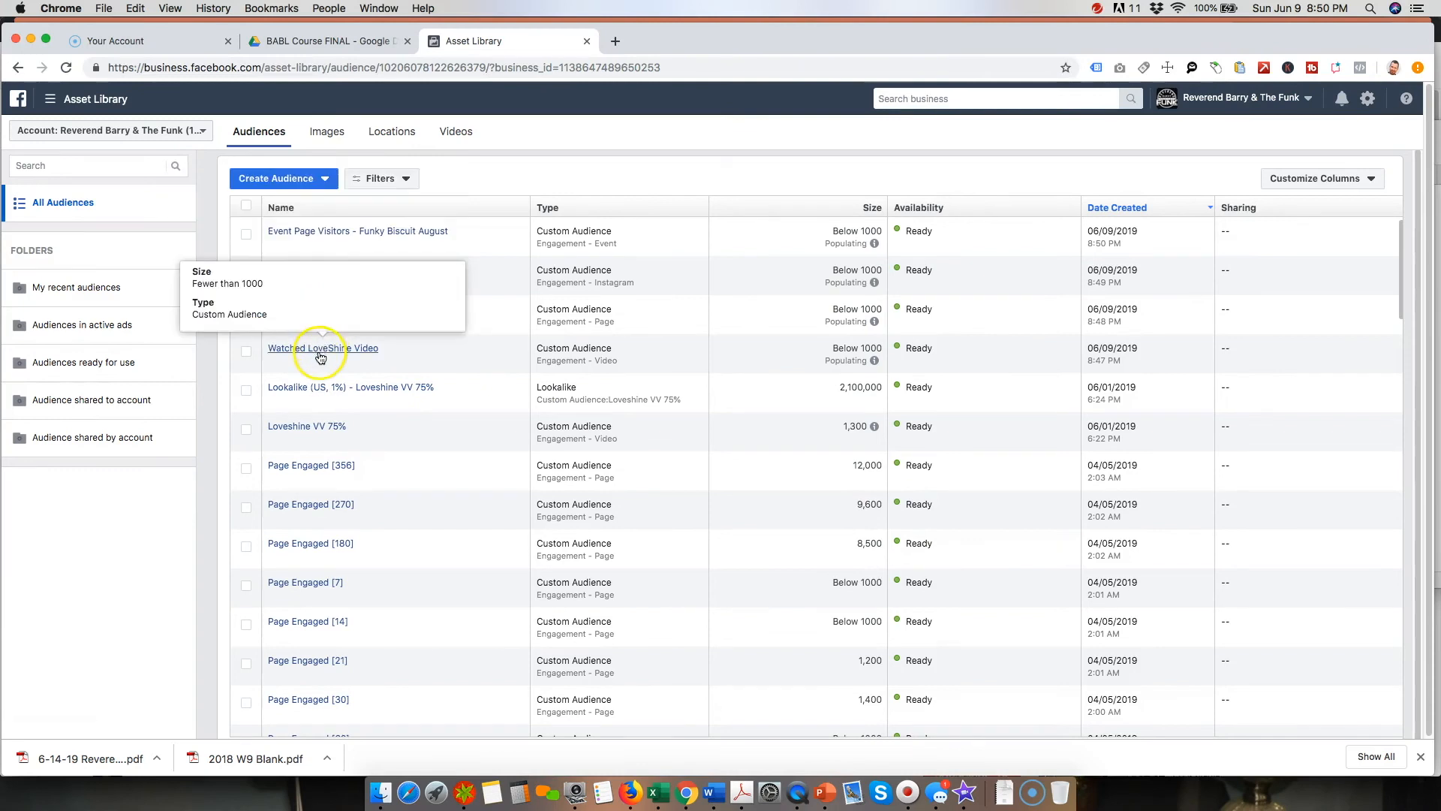
Step: Review the Video Ads and Like Ad lines on the PowerPoint strategy slide against the audience list in Chrome
click(826, 796)
drag(475, 248, 1063, 250)
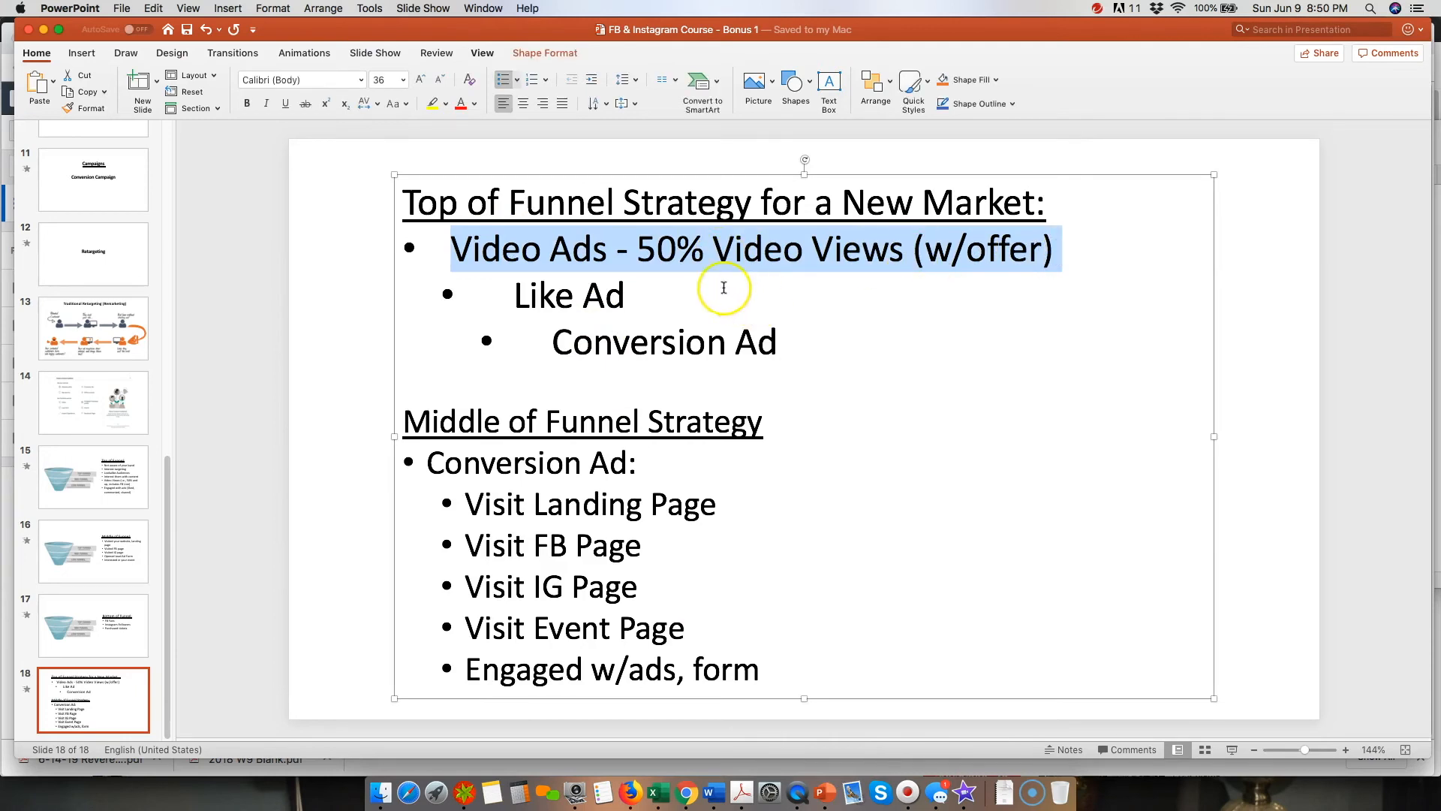
click(609, 259)
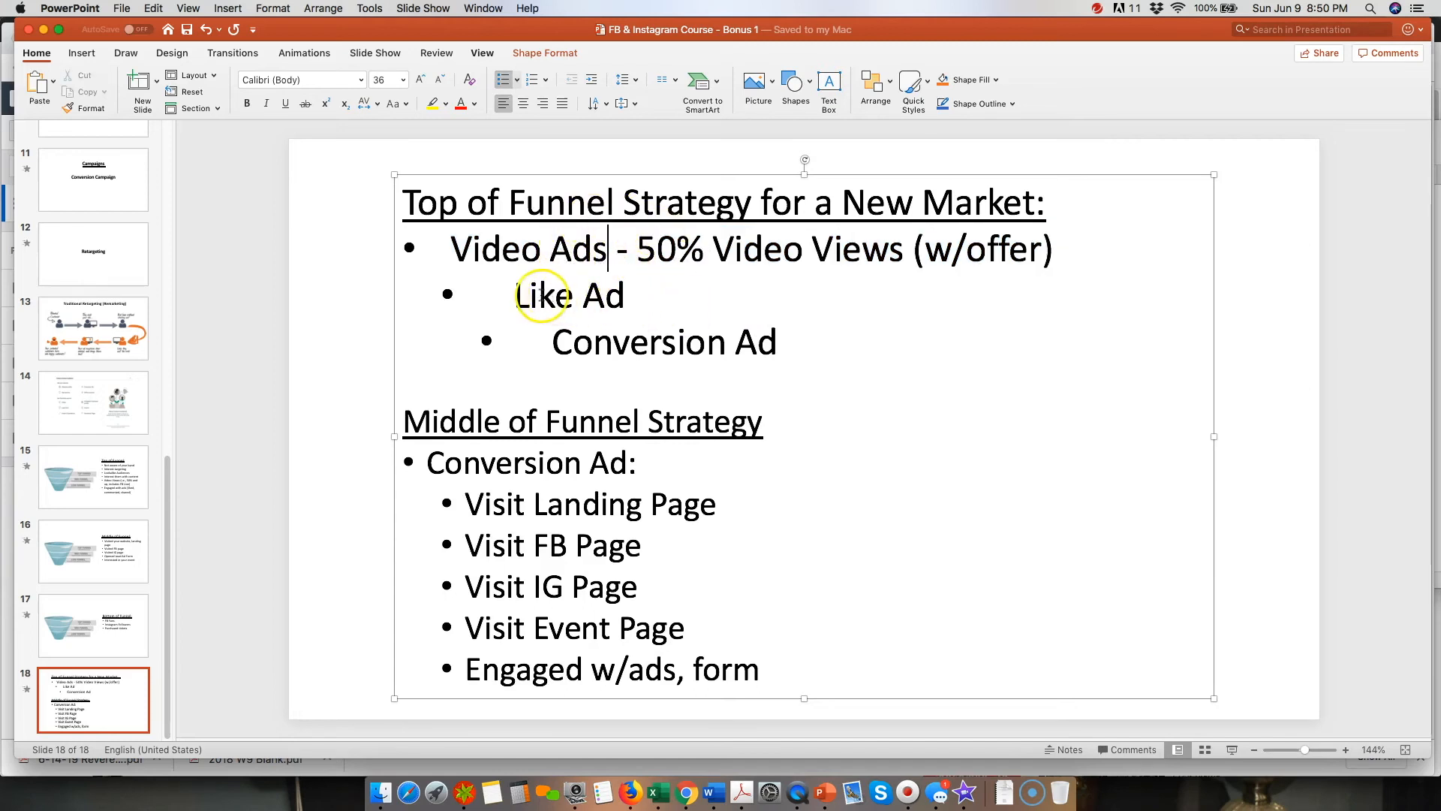
drag(516, 295, 634, 297)
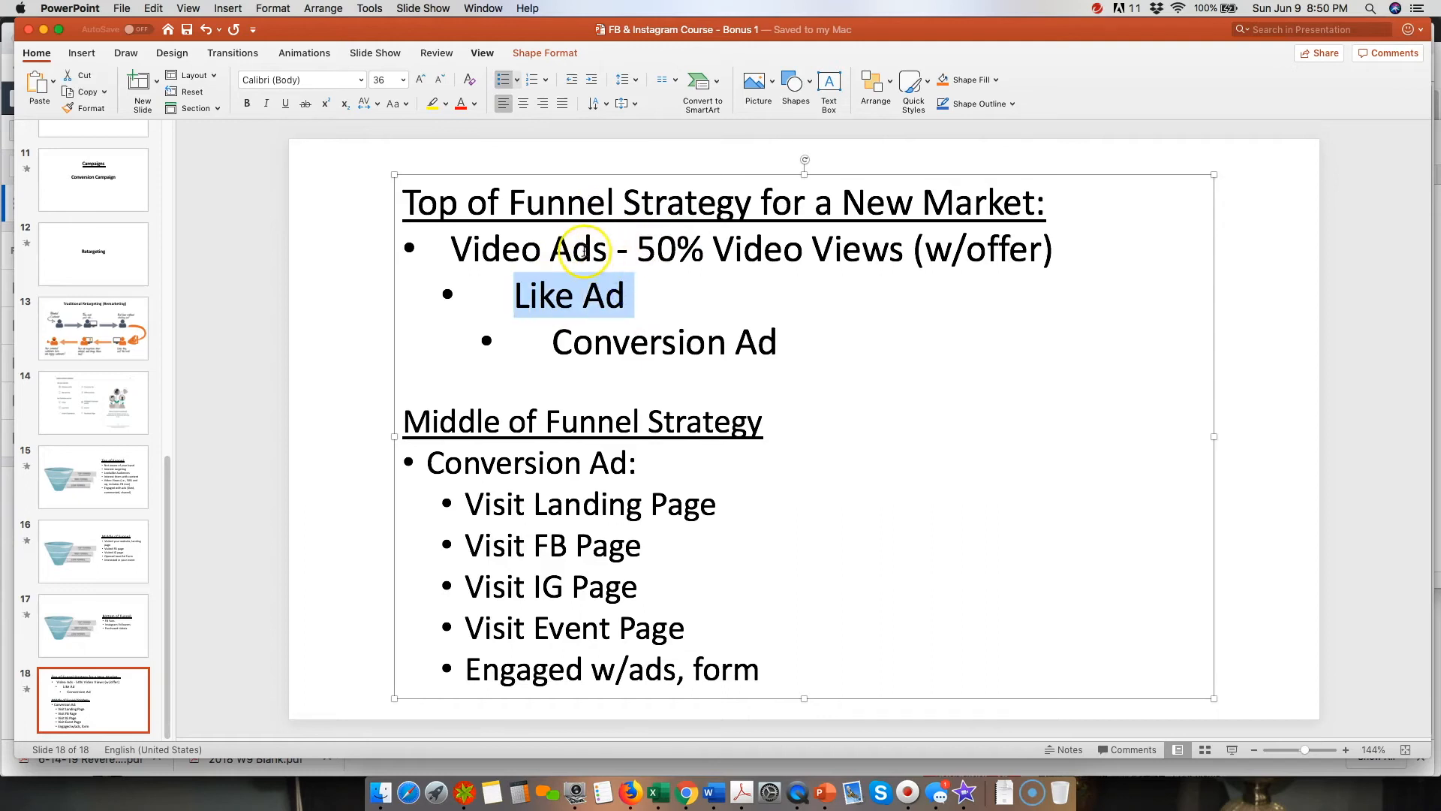
click(583, 250)
click(687, 792)
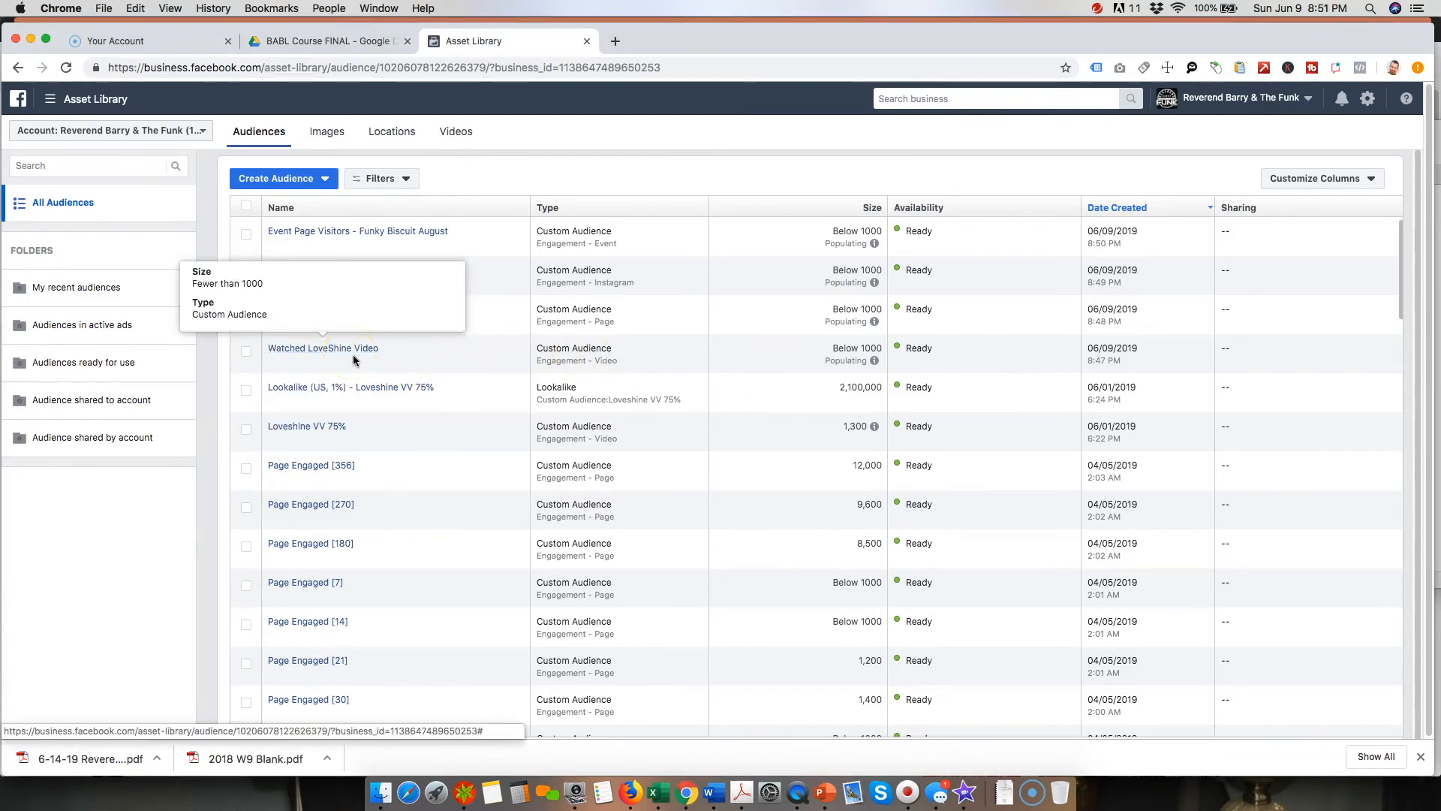
click(829, 800)
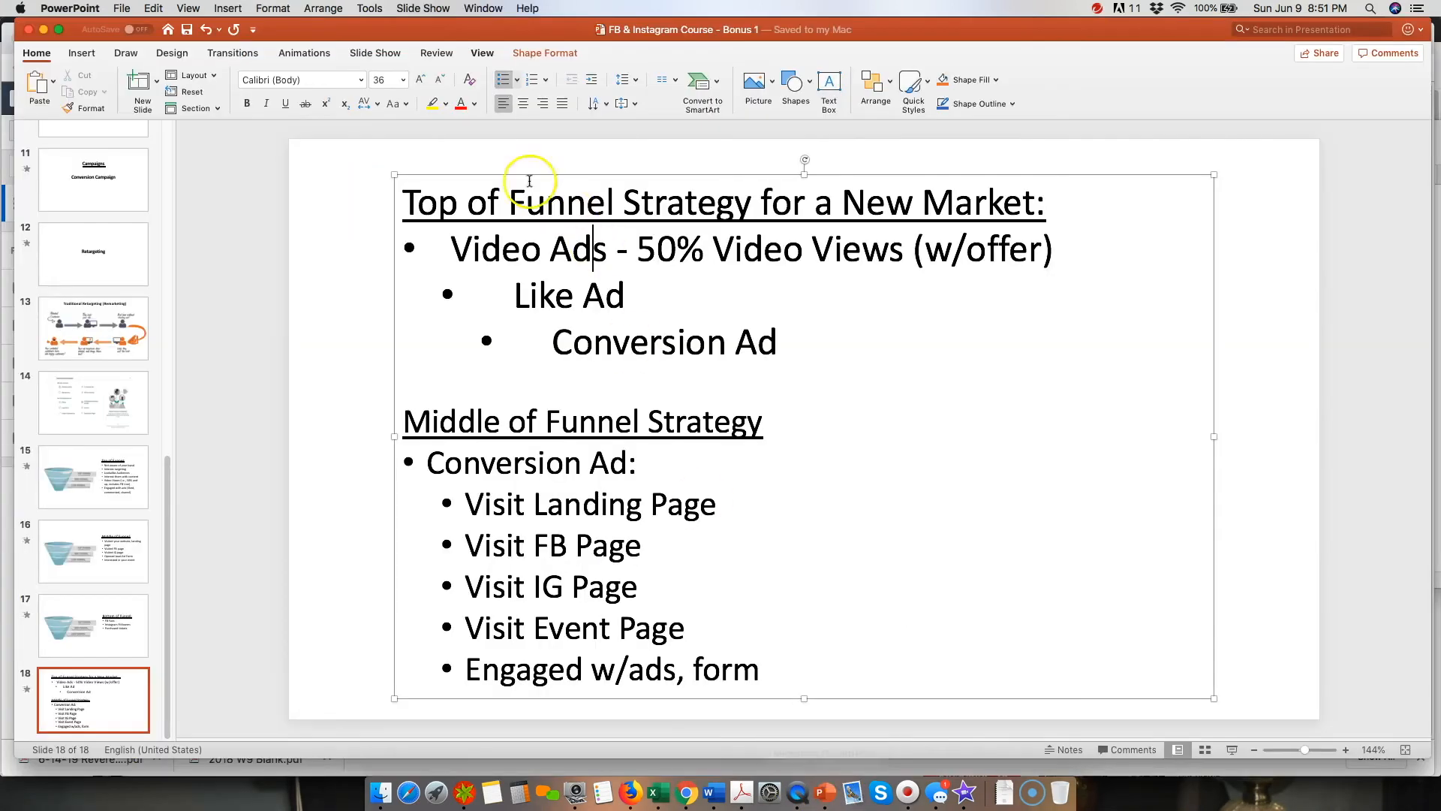
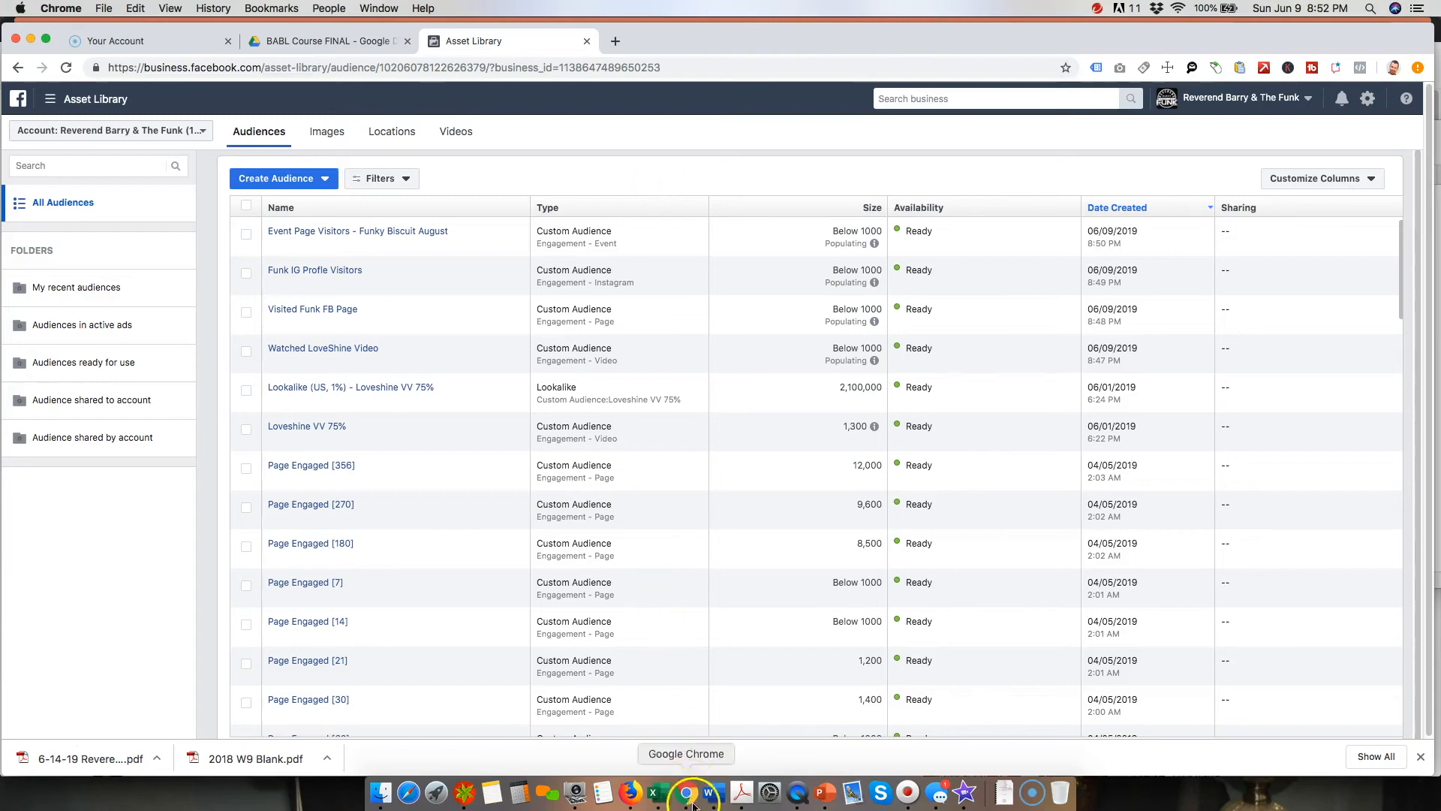
Step: Review the strategy slide in PowerPoint, view the Top of Funnel slide, and return to slide 18's Video Ads line
click(823, 794)
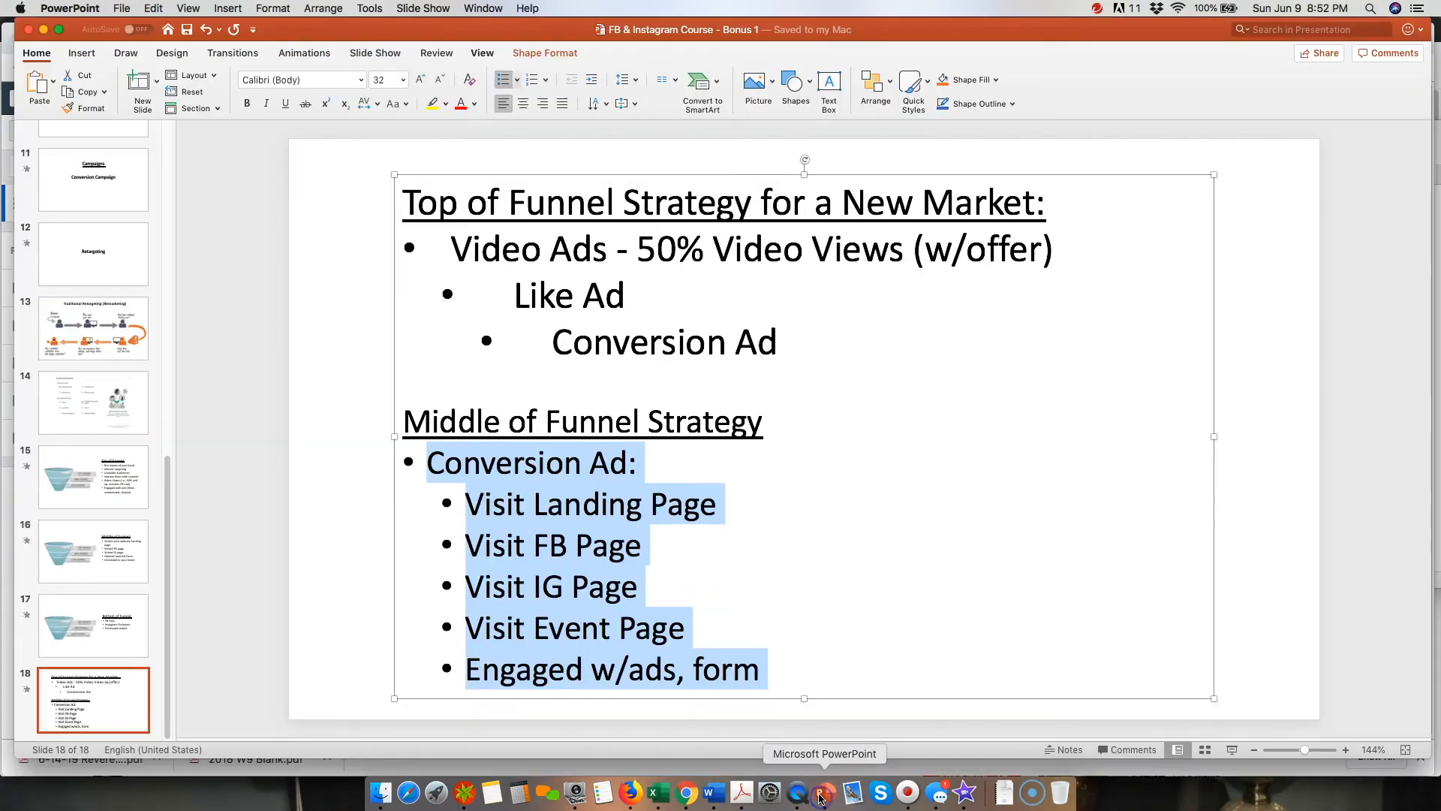
click(713, 421)
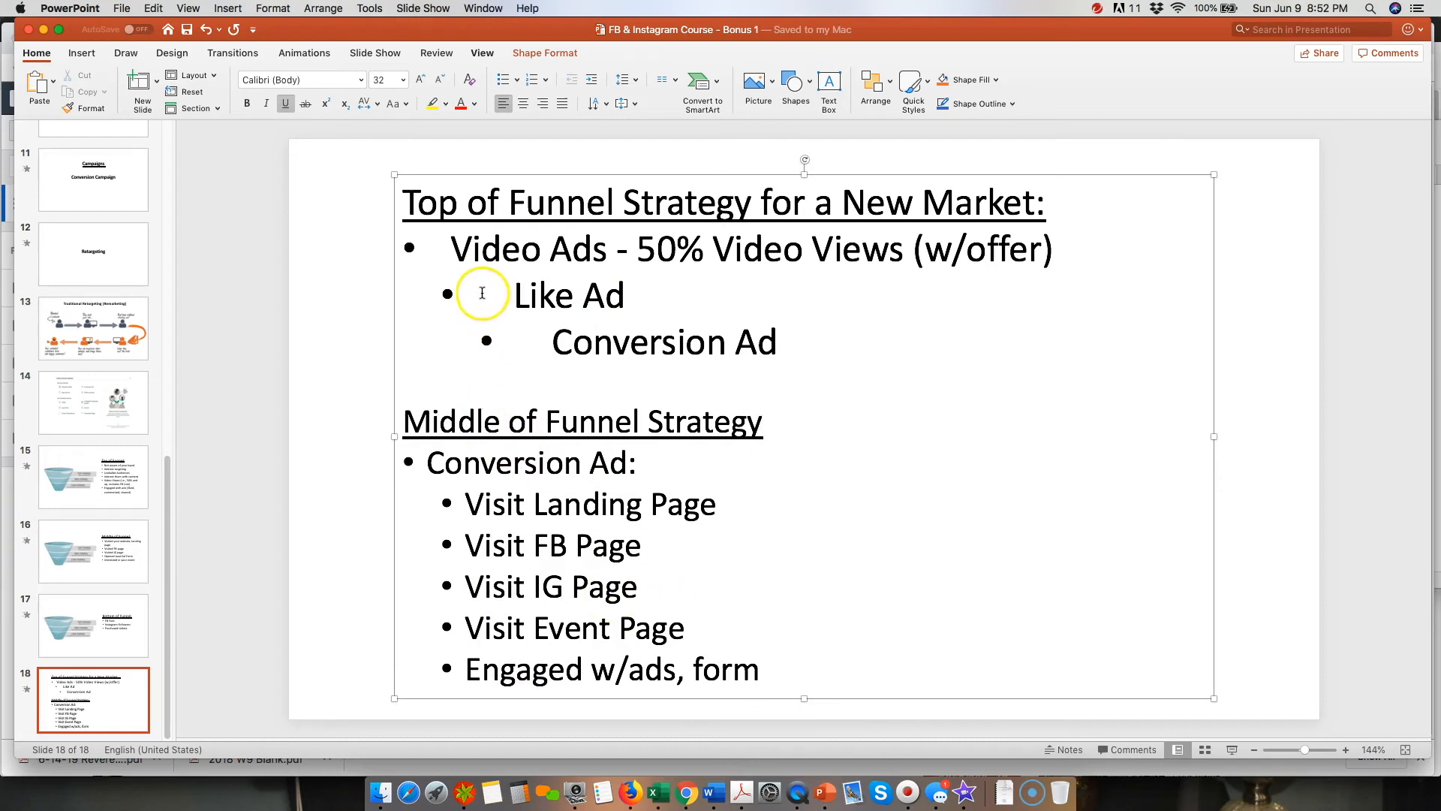
click(105, 469)
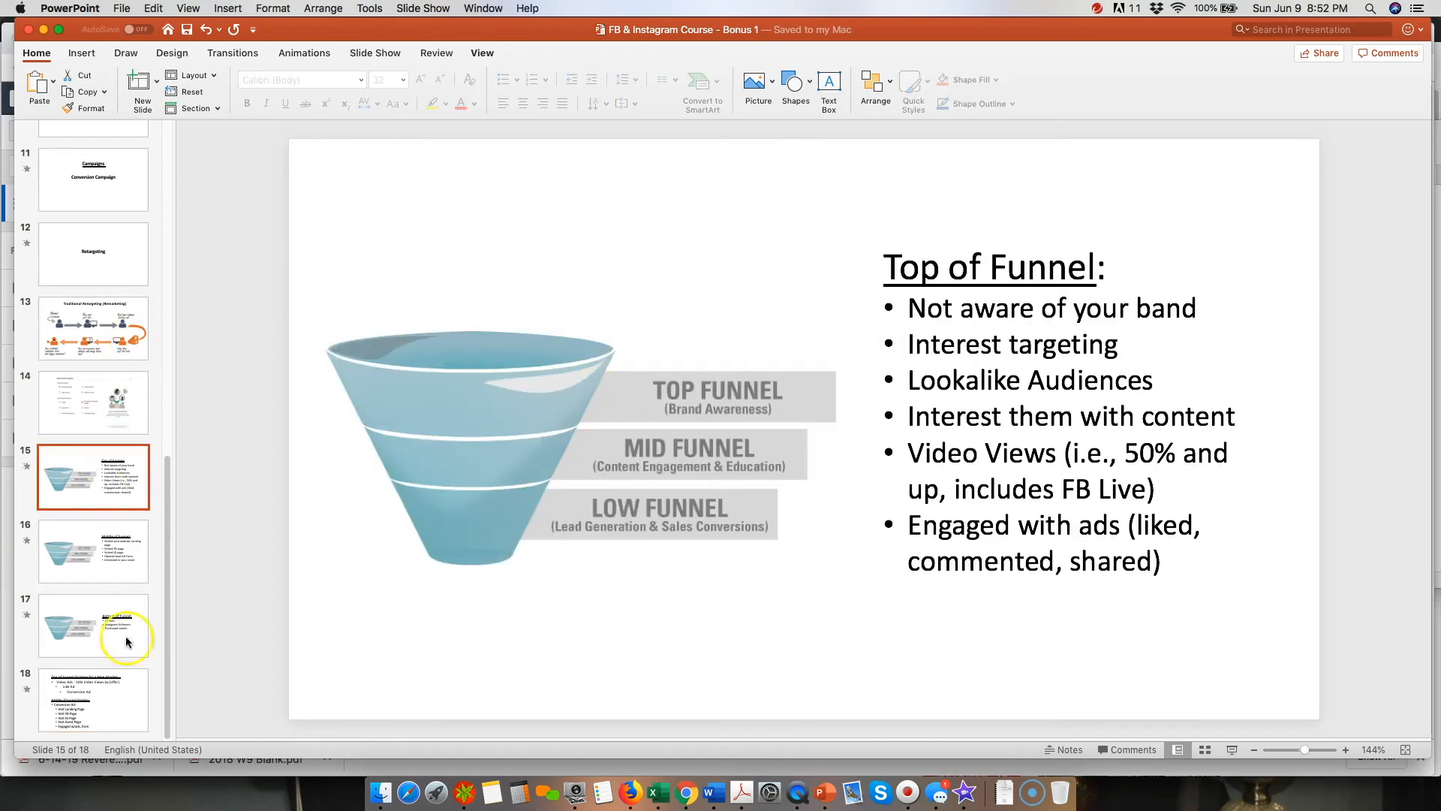
click(113, 706)
drag(453, 244, 1141, 293)
click(769, 253)
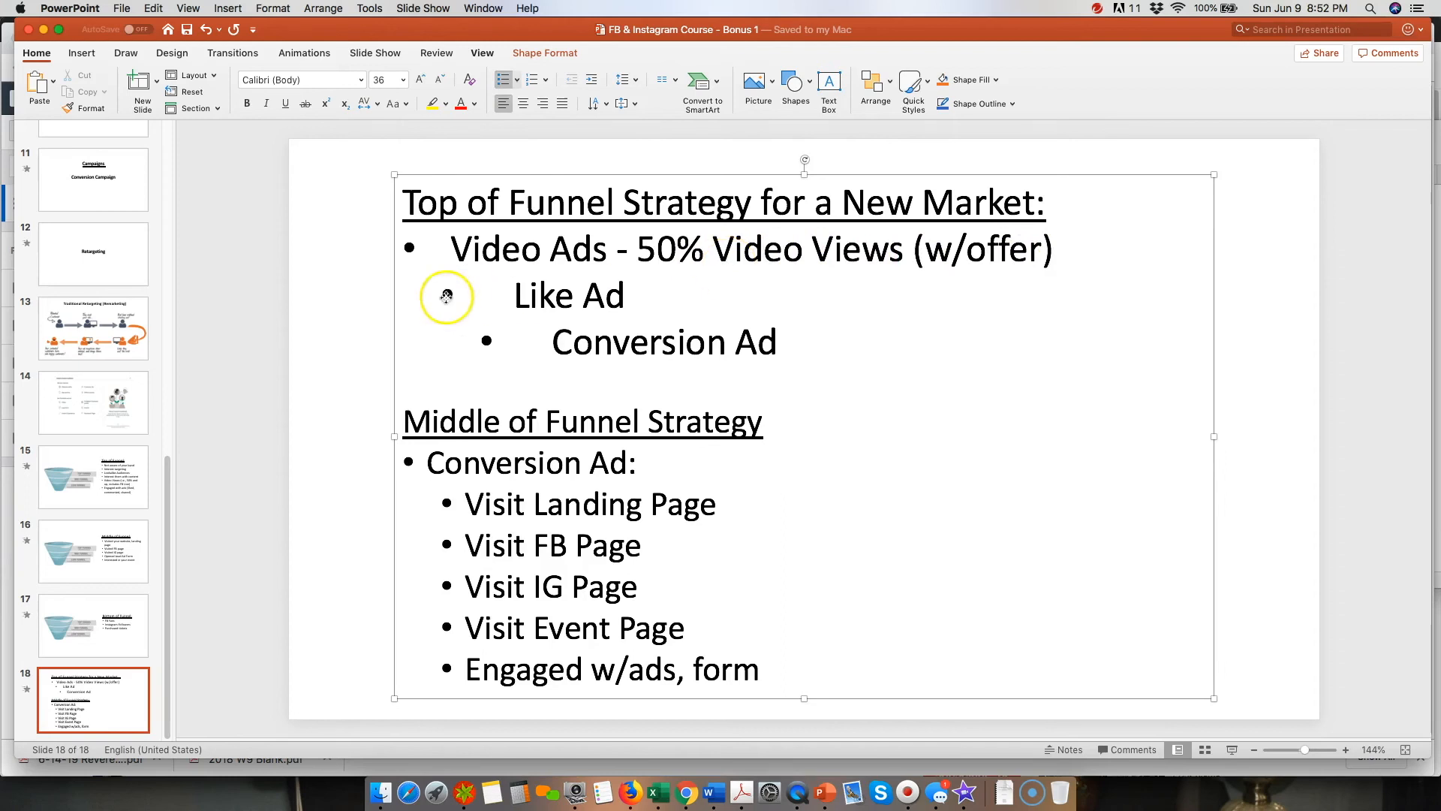
drag(452, 250, 1060, 250)
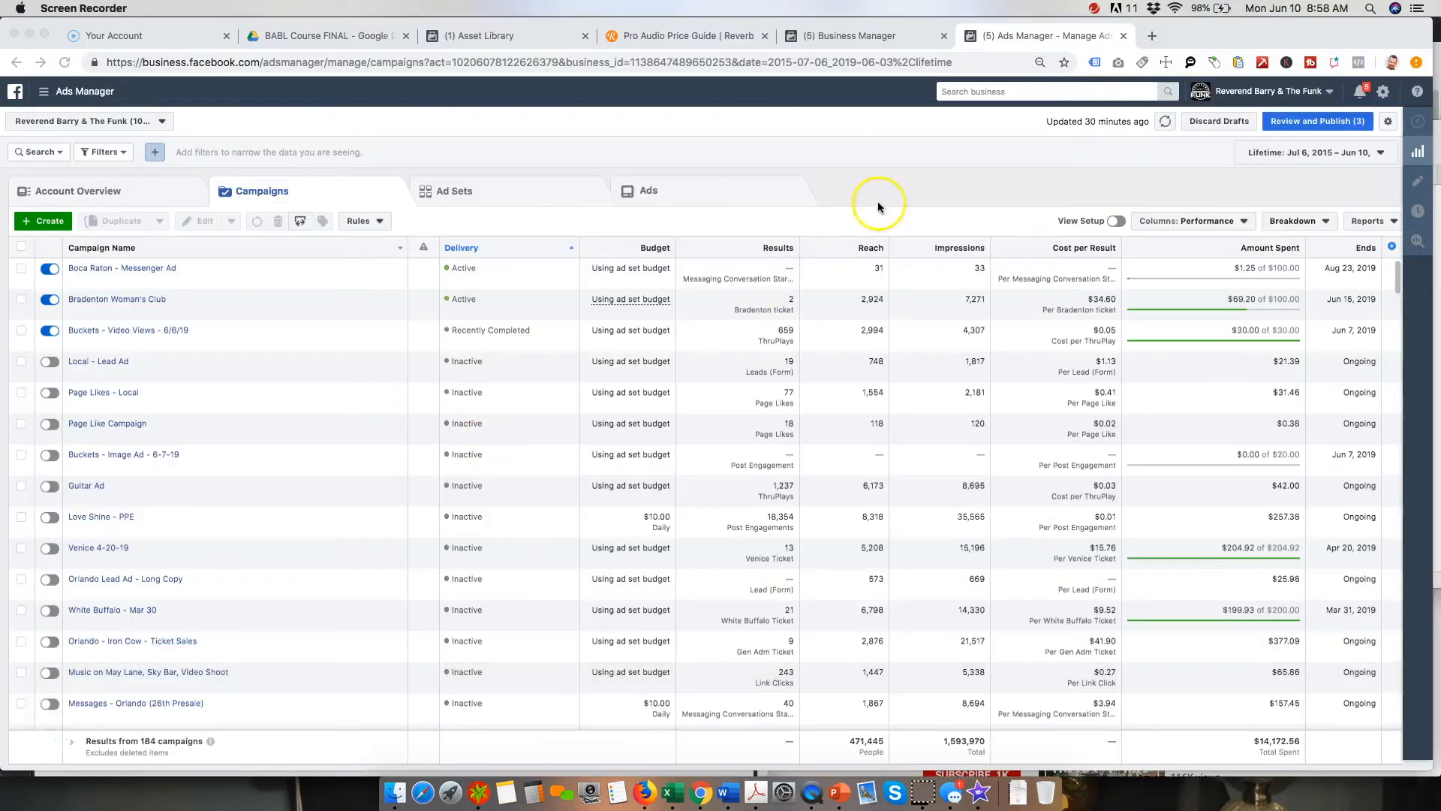
Step: Start a new campaign in Ads Manager in Chrome, starting over instead of continuing the saved Conversions draft
click(880, 193)
click(50, 223)
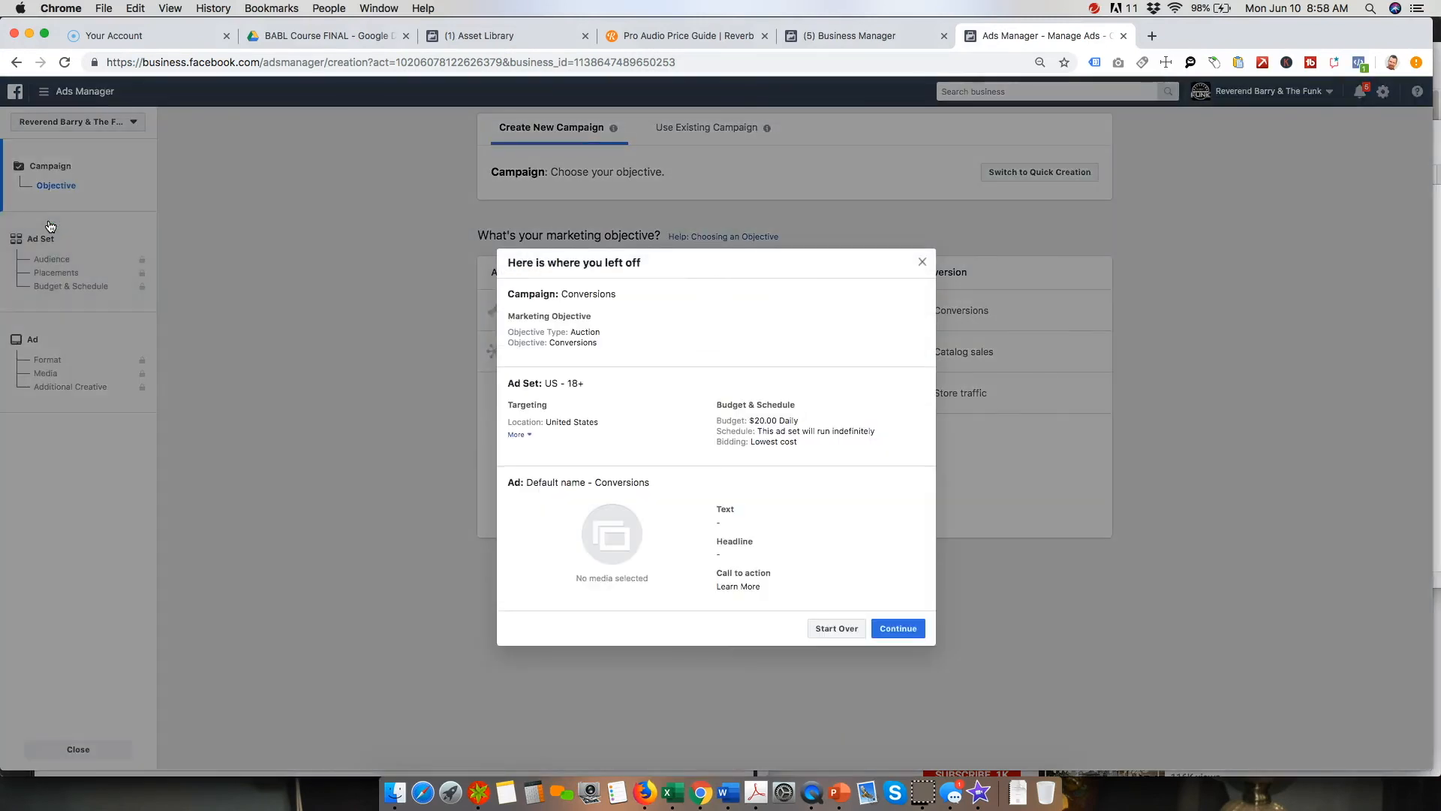
click(833, 629)
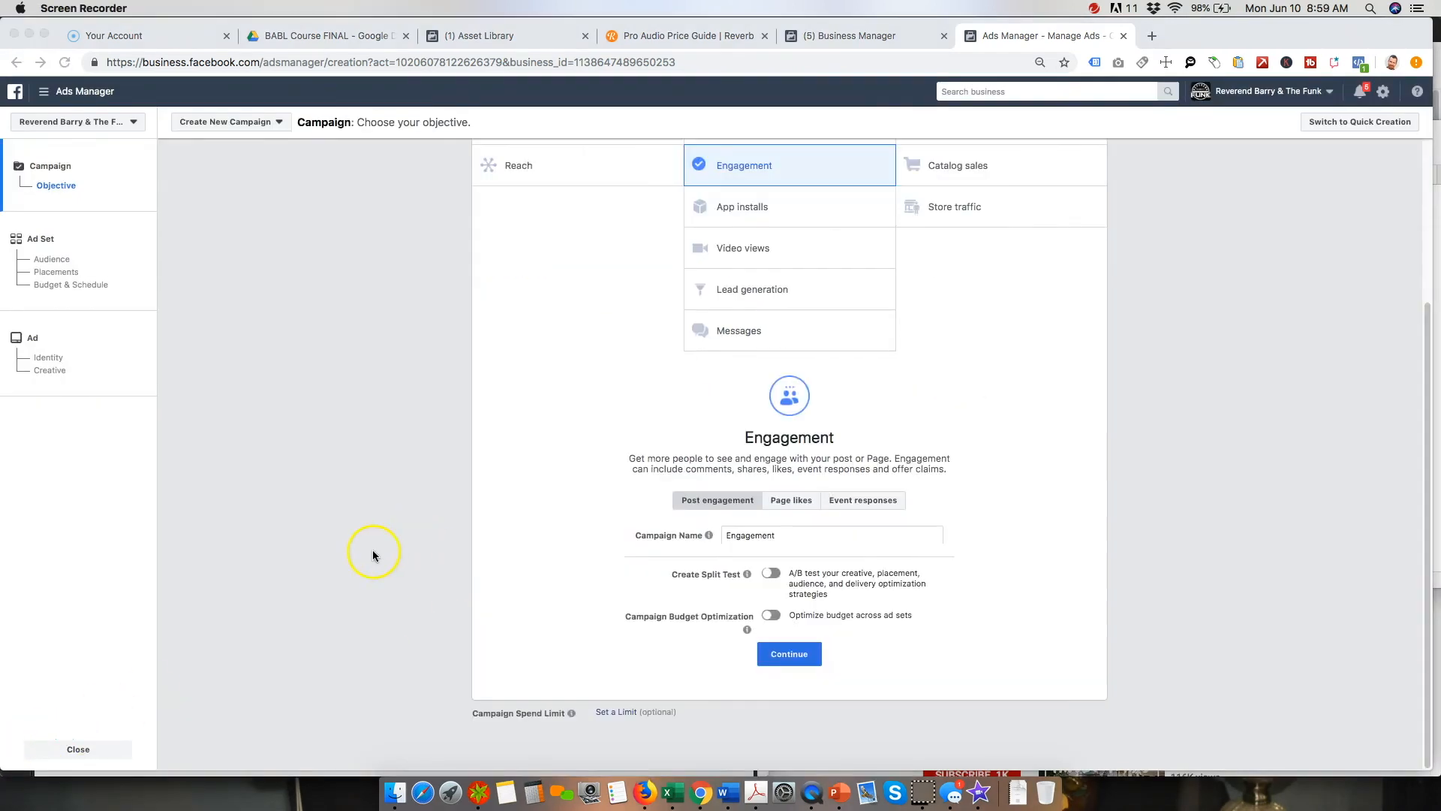
Step: Set the Engagement campaign's type to Page likes and continue to the ad set
scroll(375, 554, up, 4)
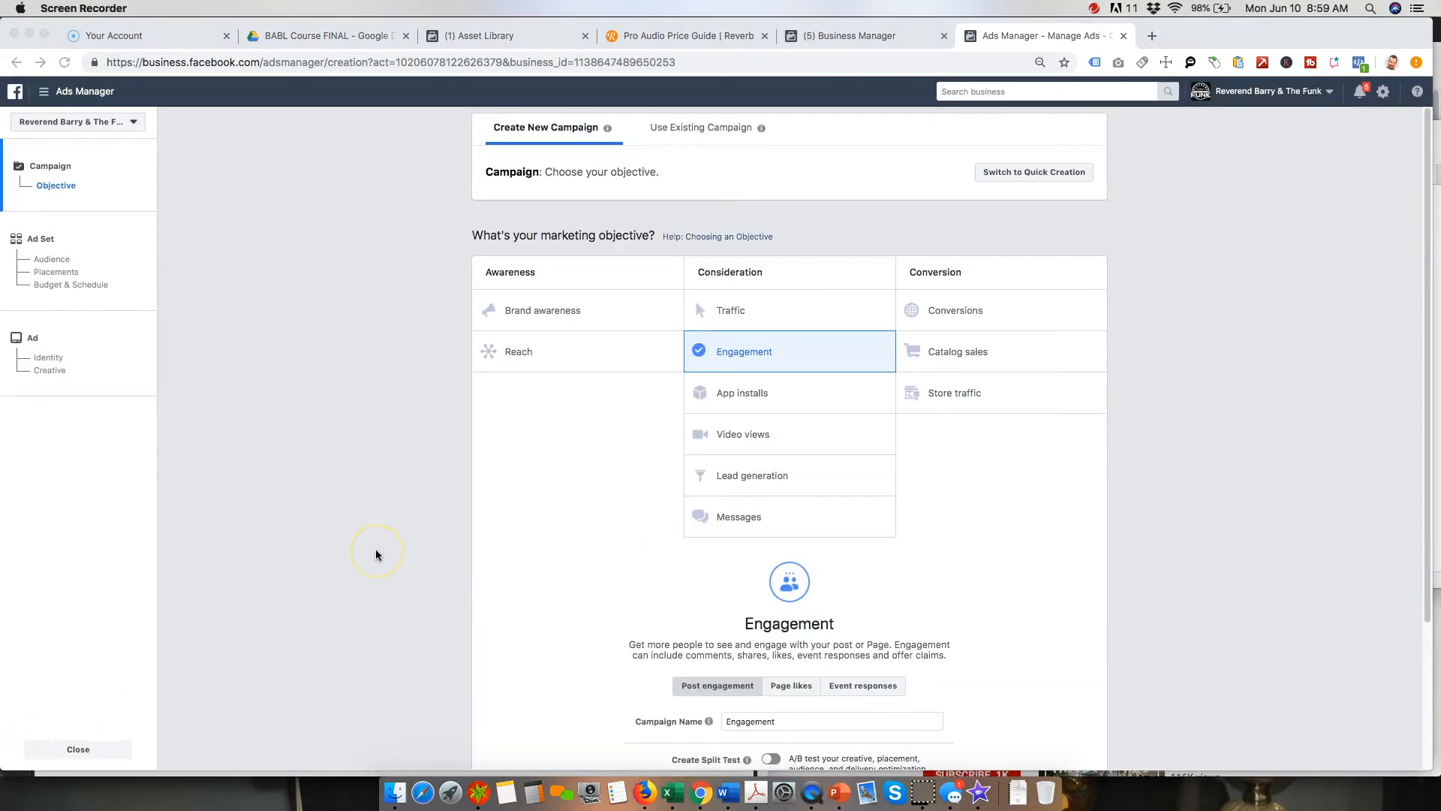
scroll(376, 554, down, 3)
scroll(376, 555, down, 1)
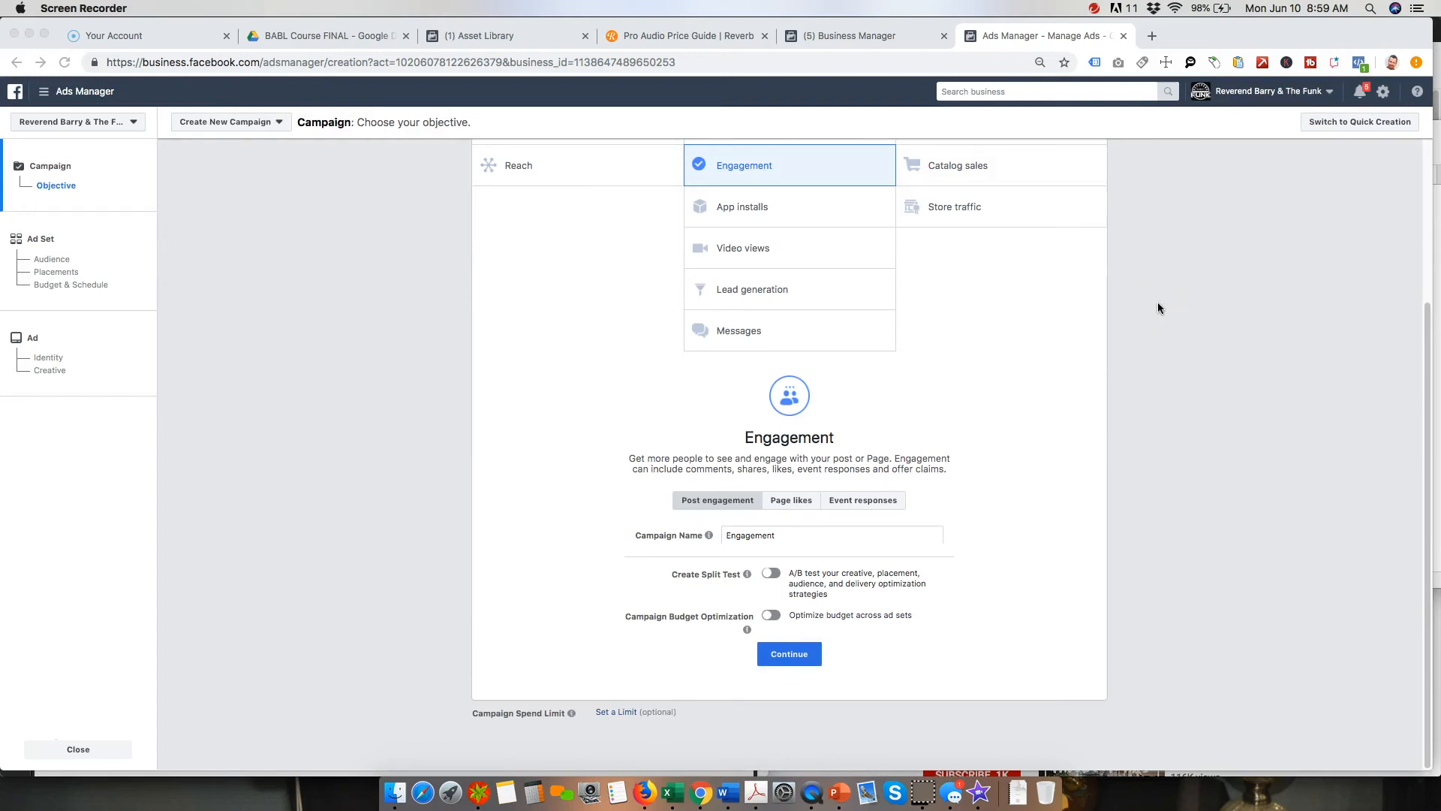
scroll(1182, 324, up, 3)
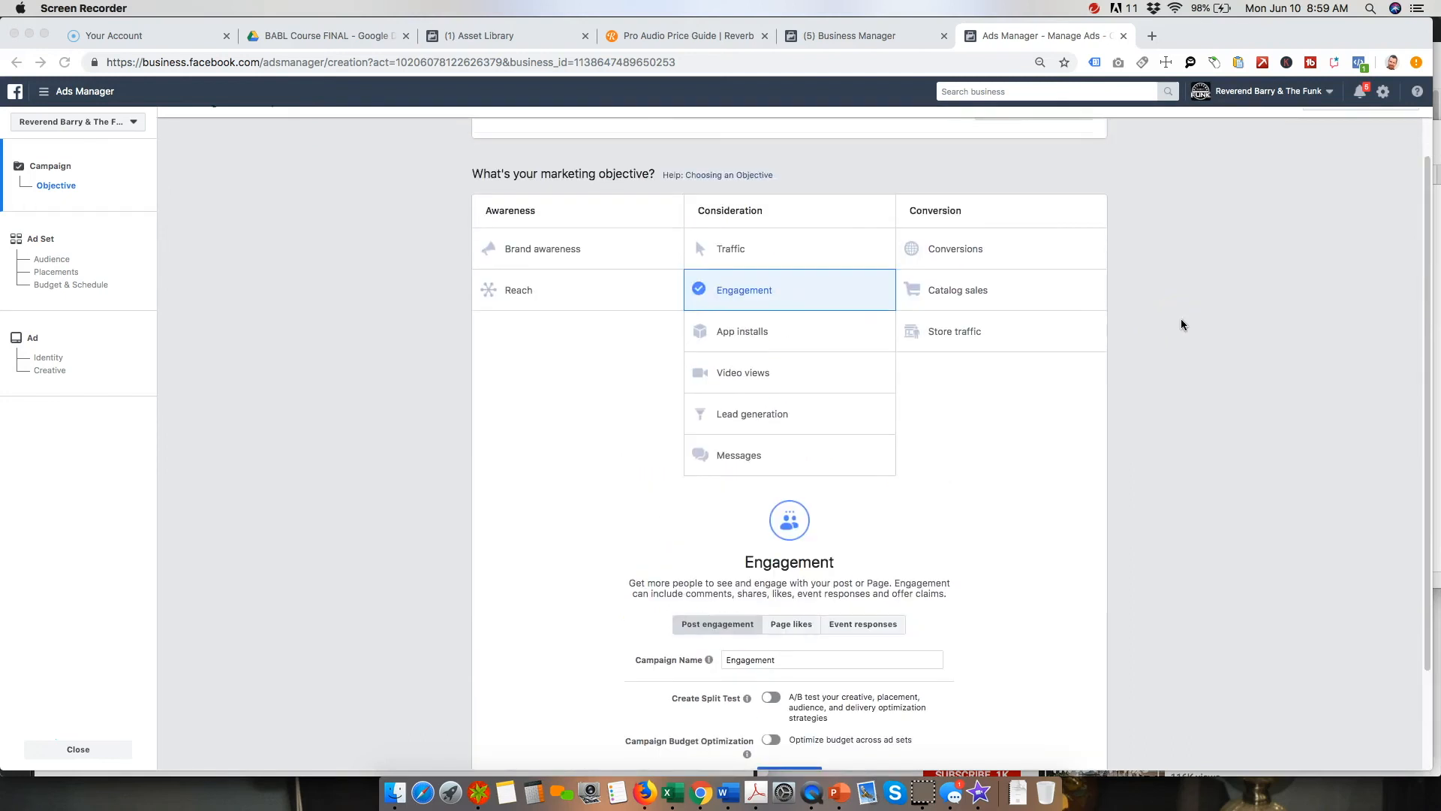
scroll(1181, 319, down, 1)
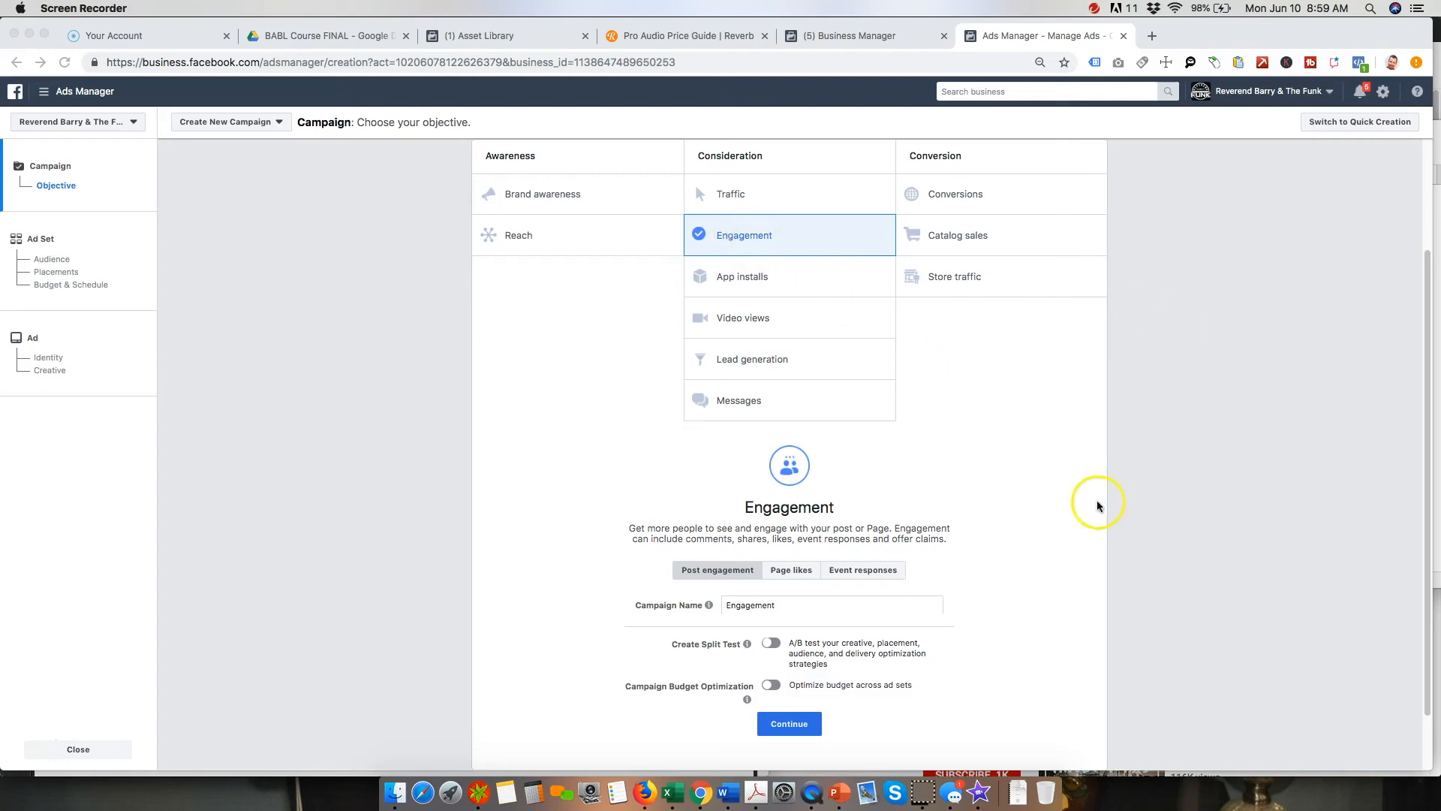
click(868, 531)
click(805, 571)
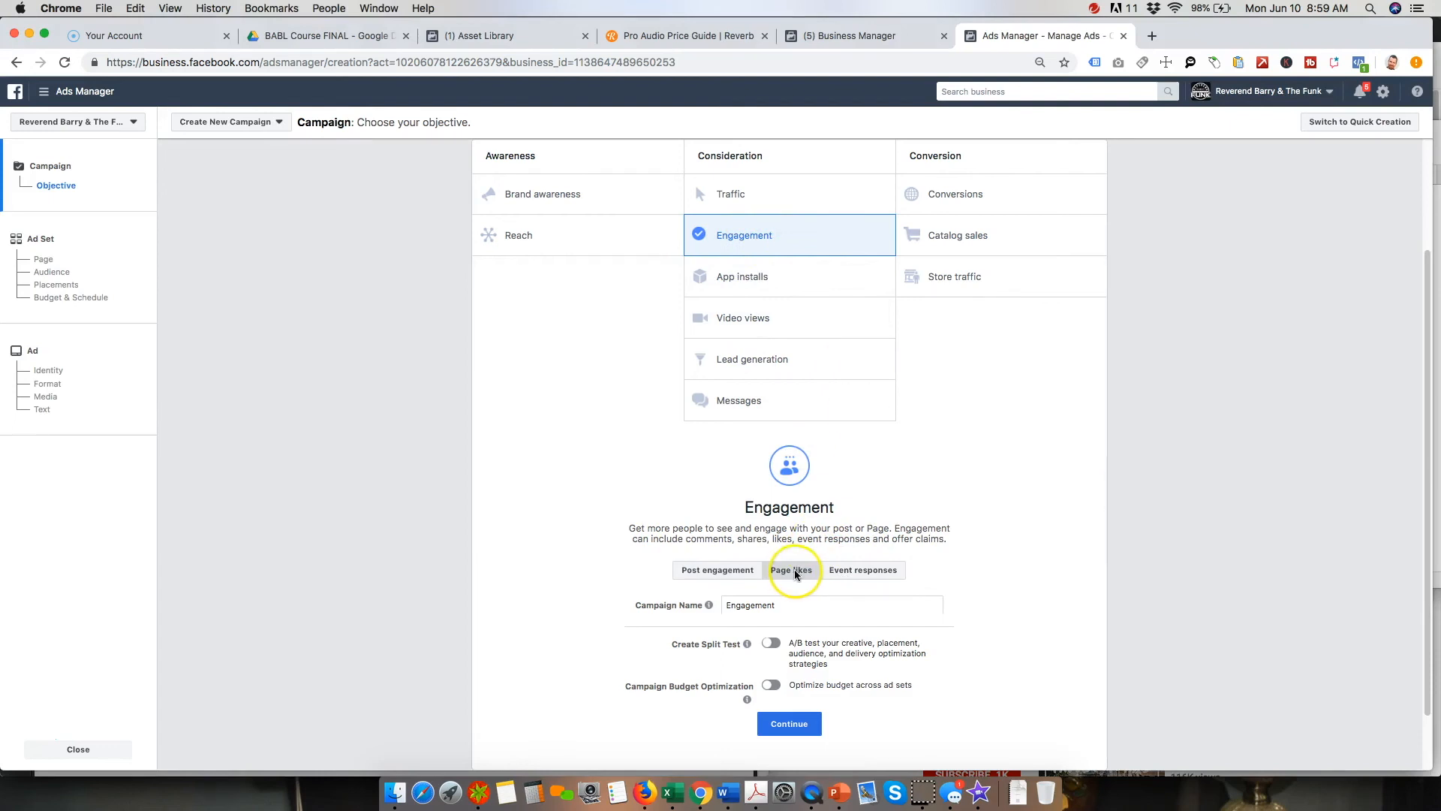
click(792, 725)
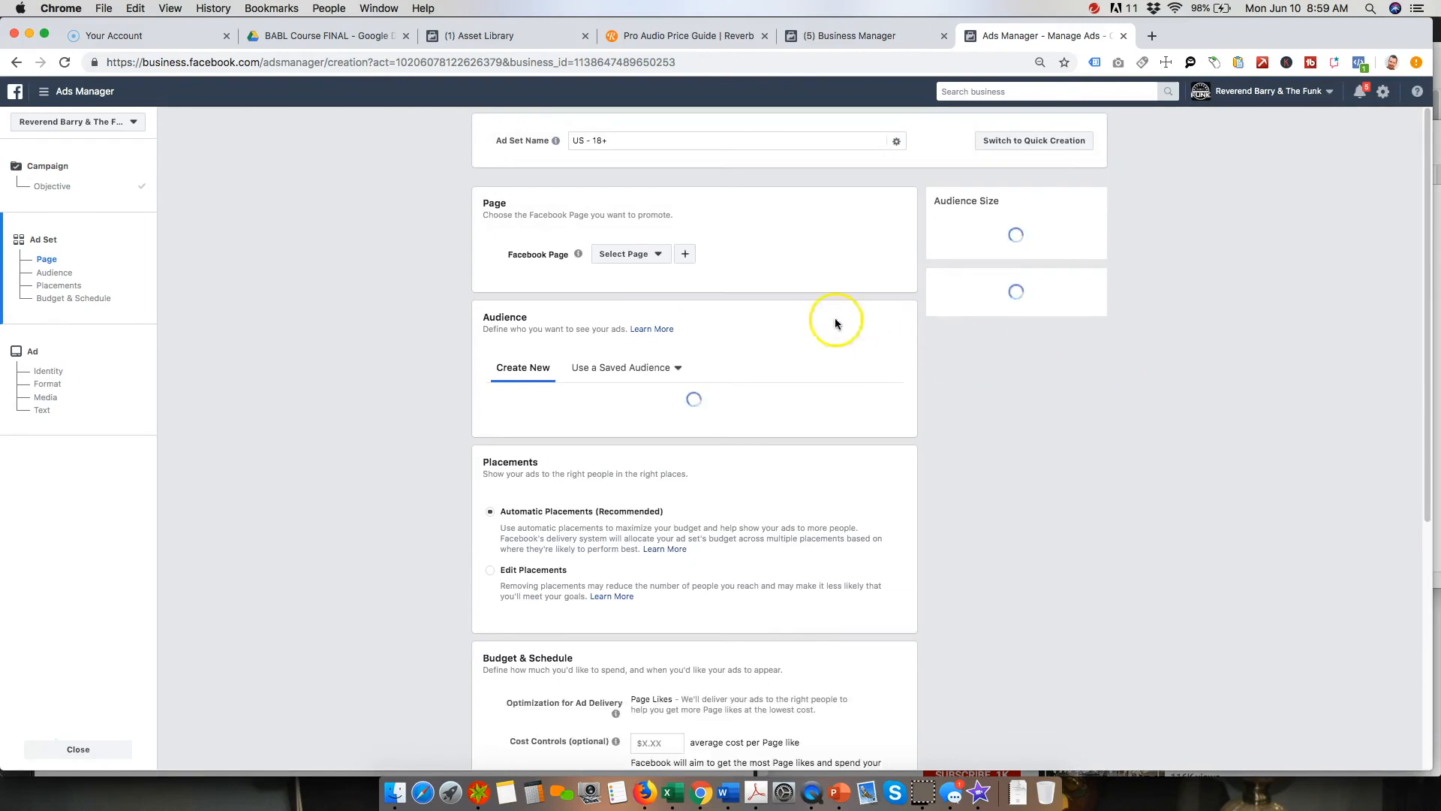
Step: Choose Reverend Barry & The Funk as the Facebook Page promoted by the ad set
click(639, 255)
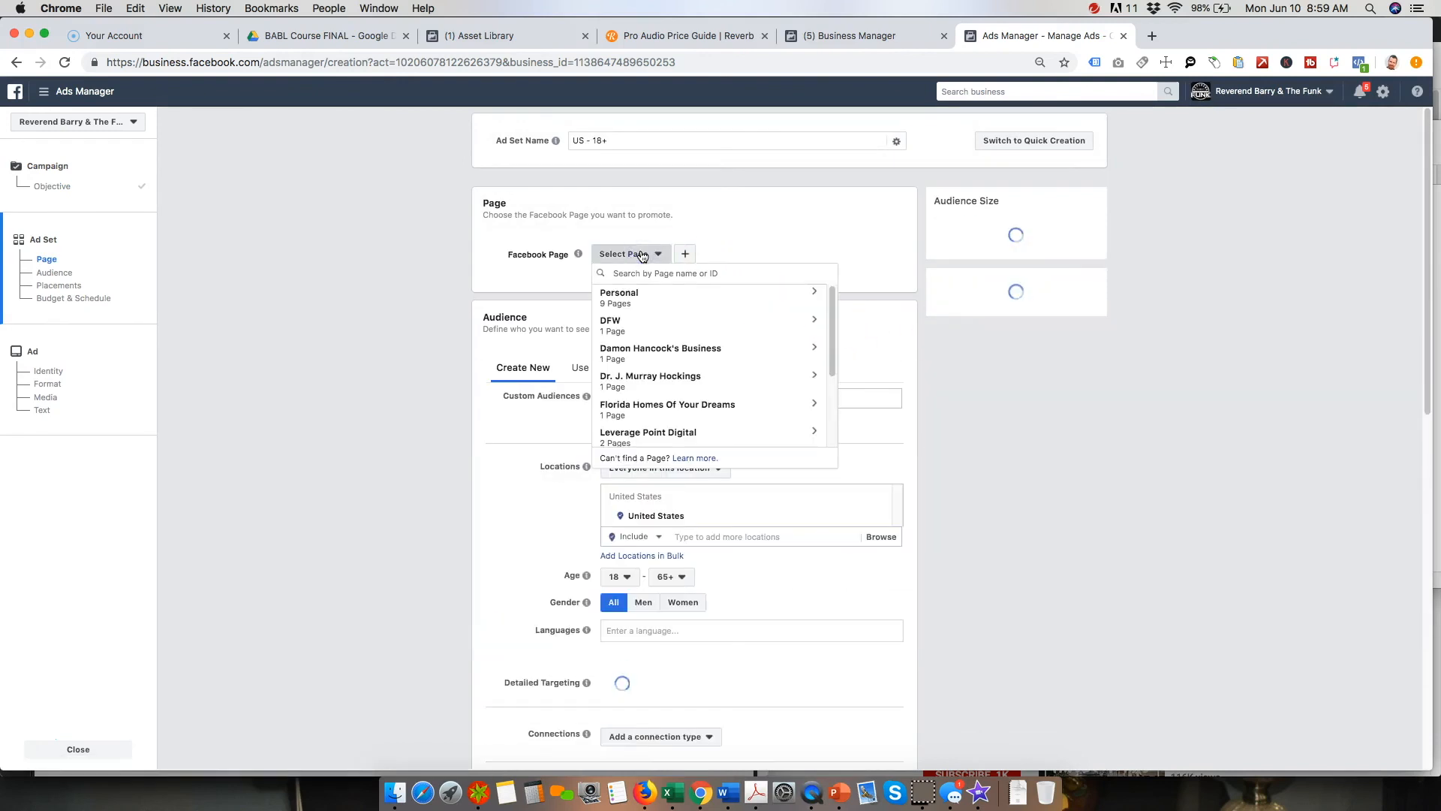
text(rev)
click(612, 324)
click(951, 470)
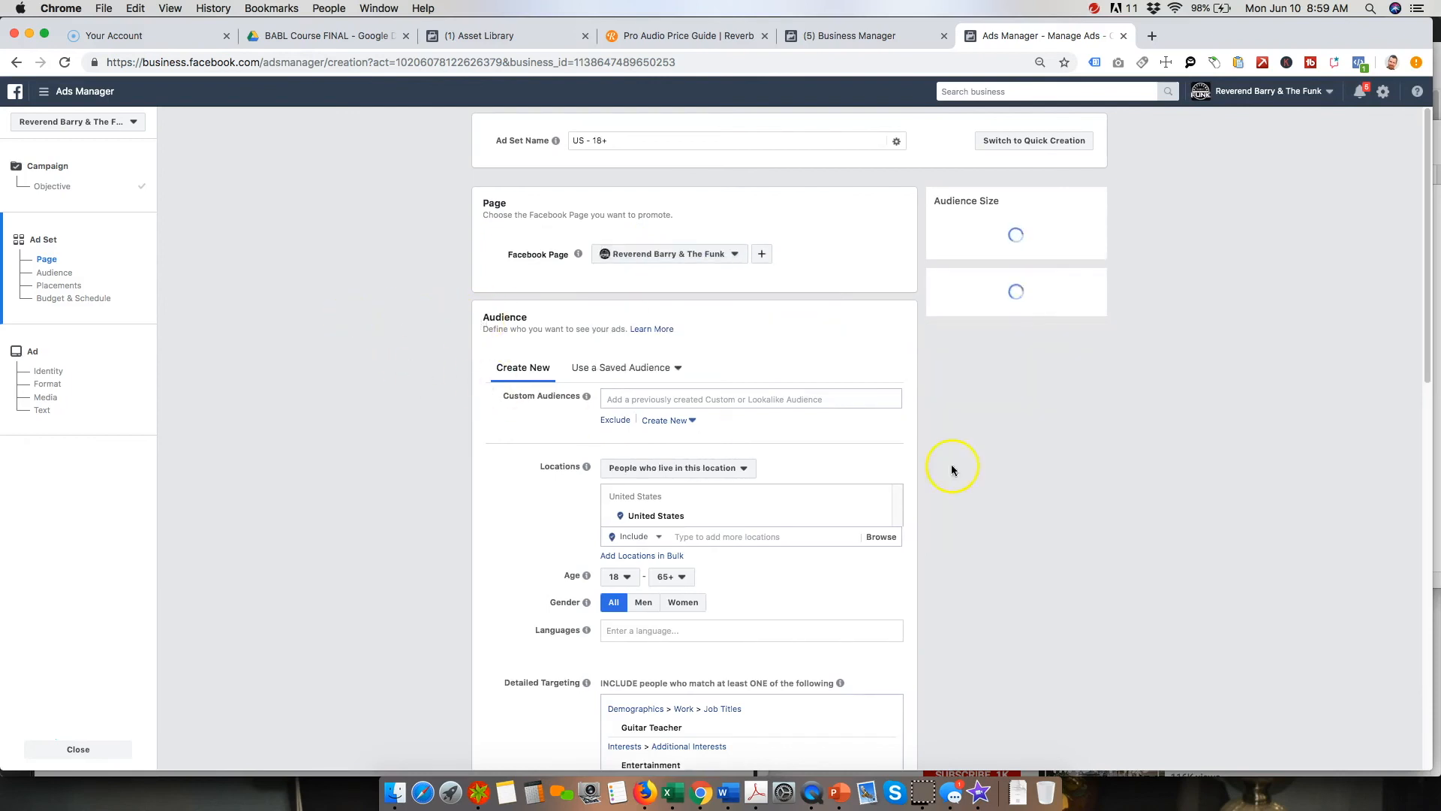
Step: Add the Watched LoveShine Video custom audience to the Page likes ad set's targeting
scroll(1051, 474, down, 3)
click(680, 230)
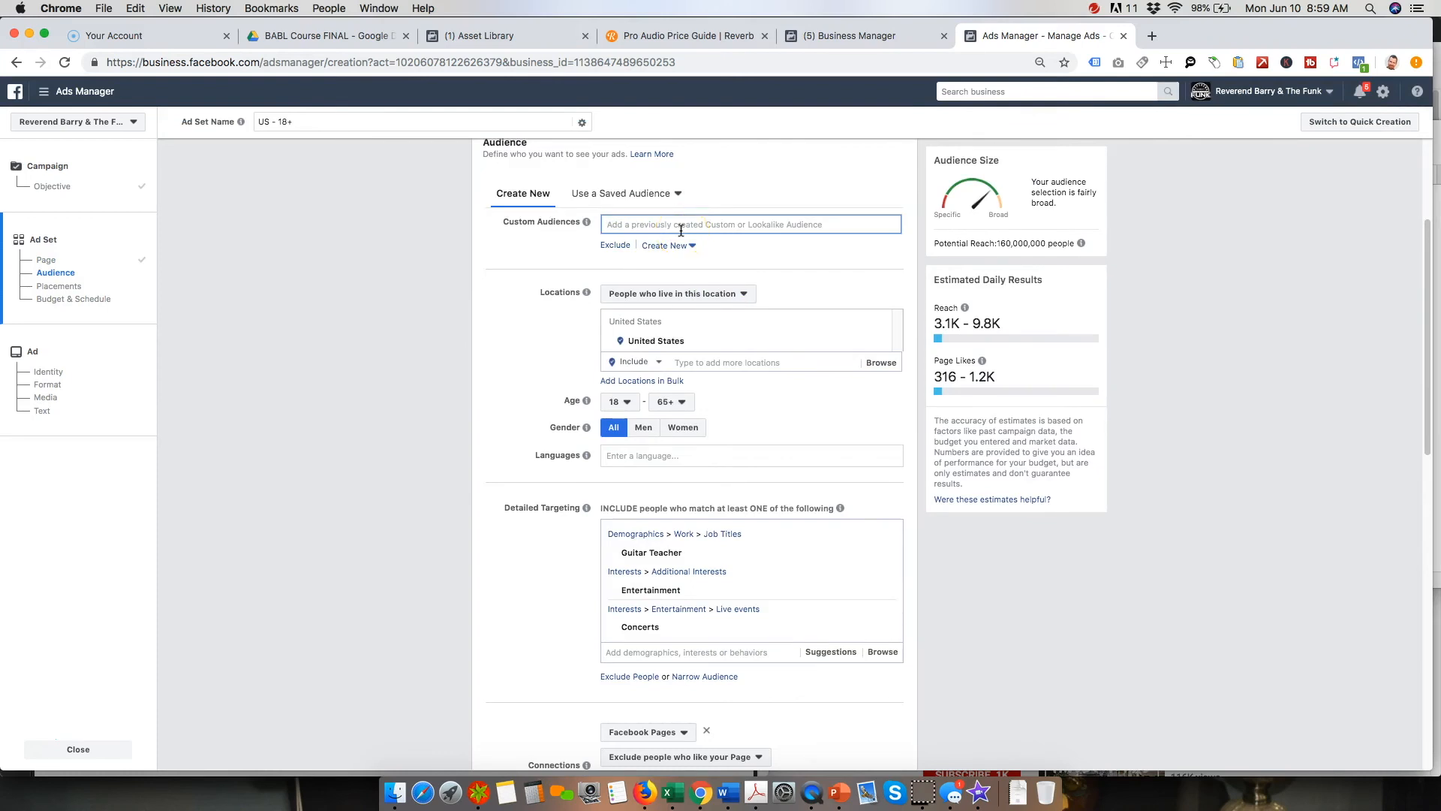
click(751, 249)
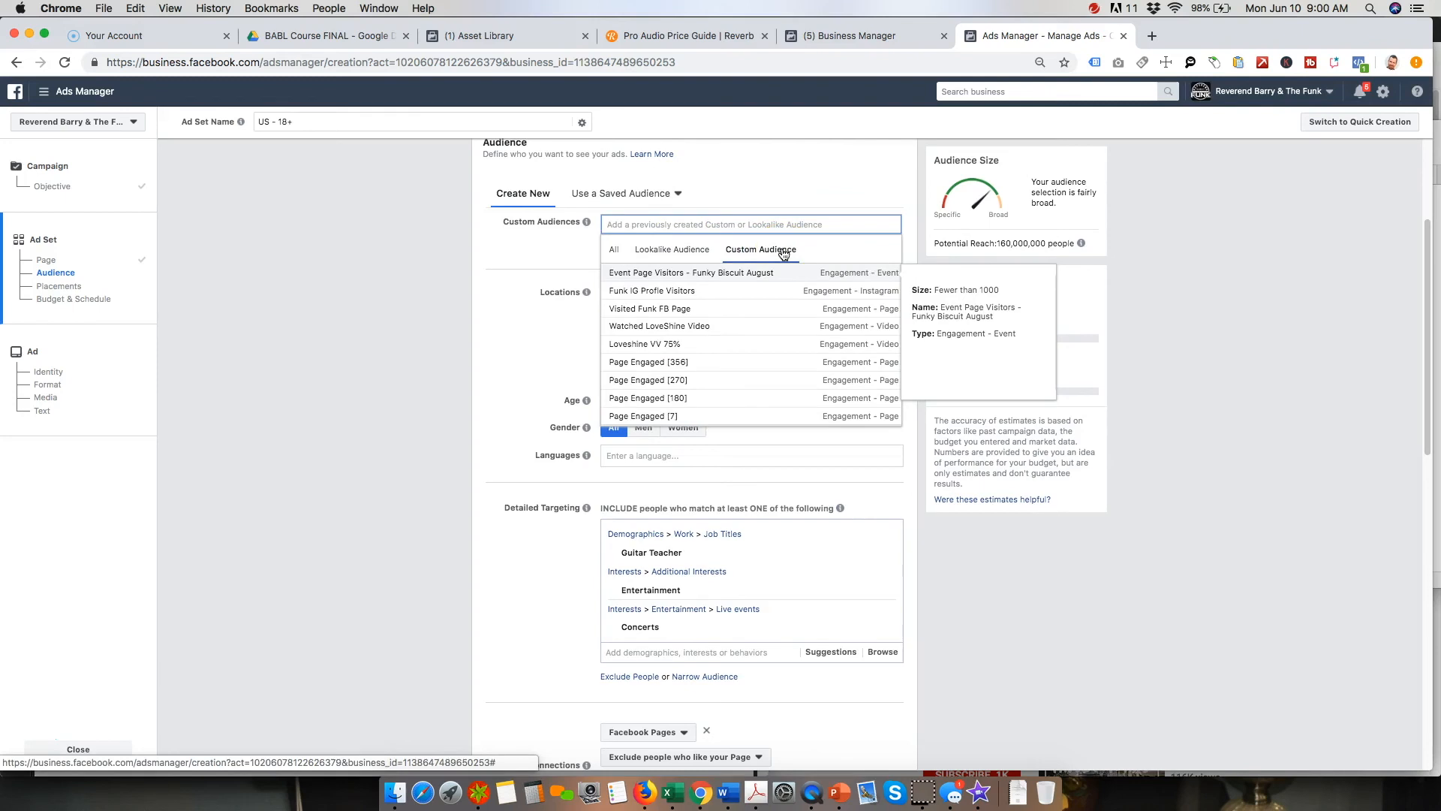
text(love)
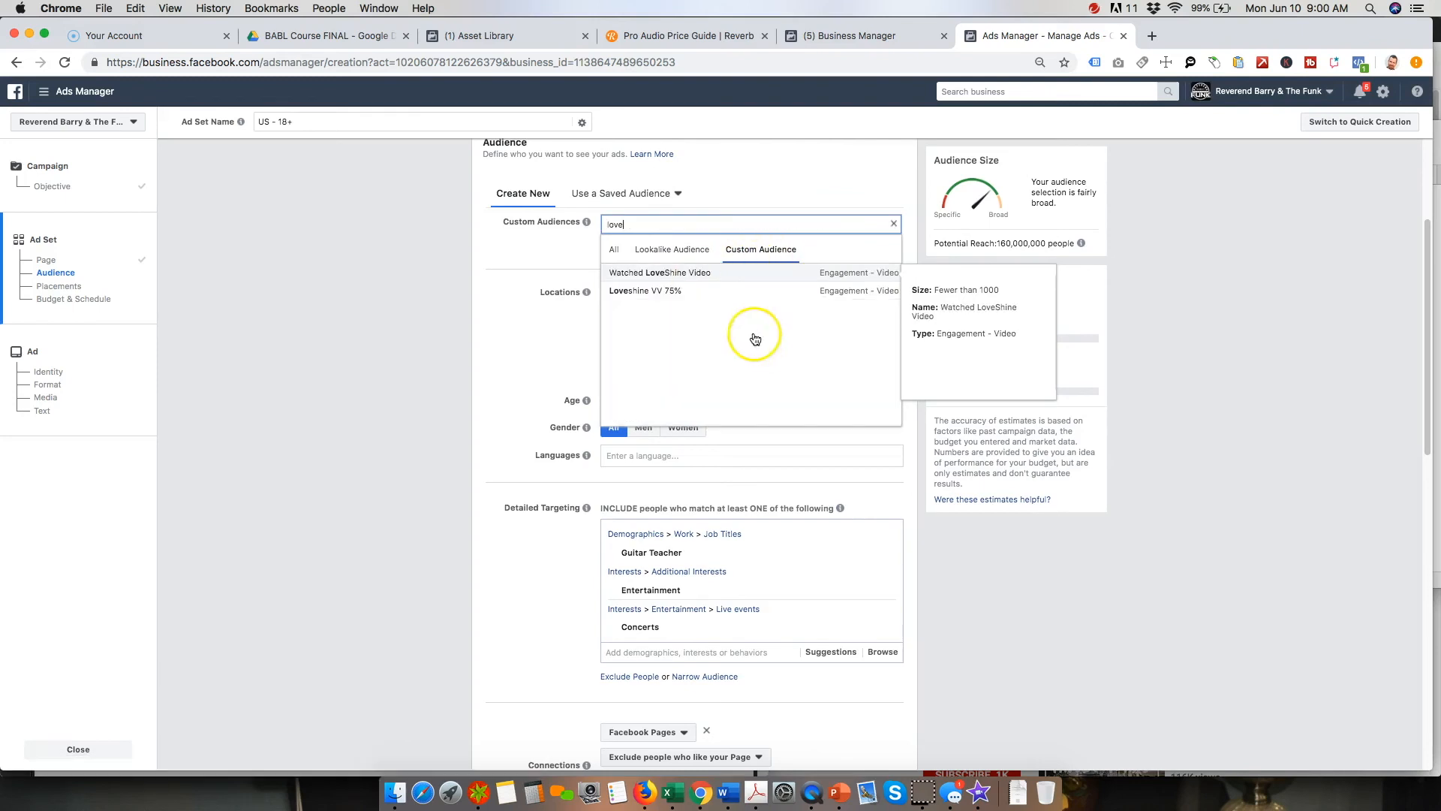
click(764, 283)
click(1203, 325)
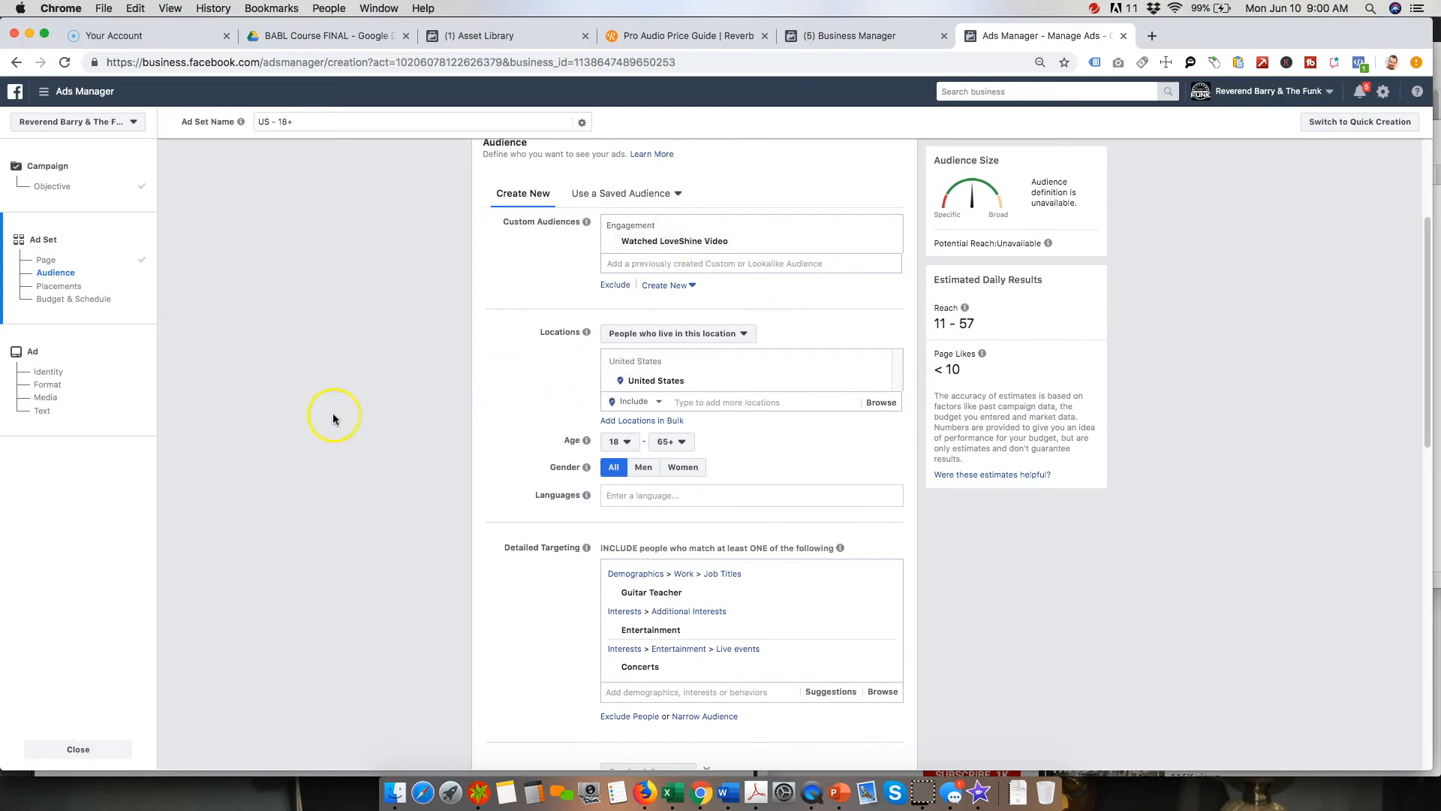
Step: Change the audience location to Boca Raton, Florida with a 20-mile radius
click(704, 403)
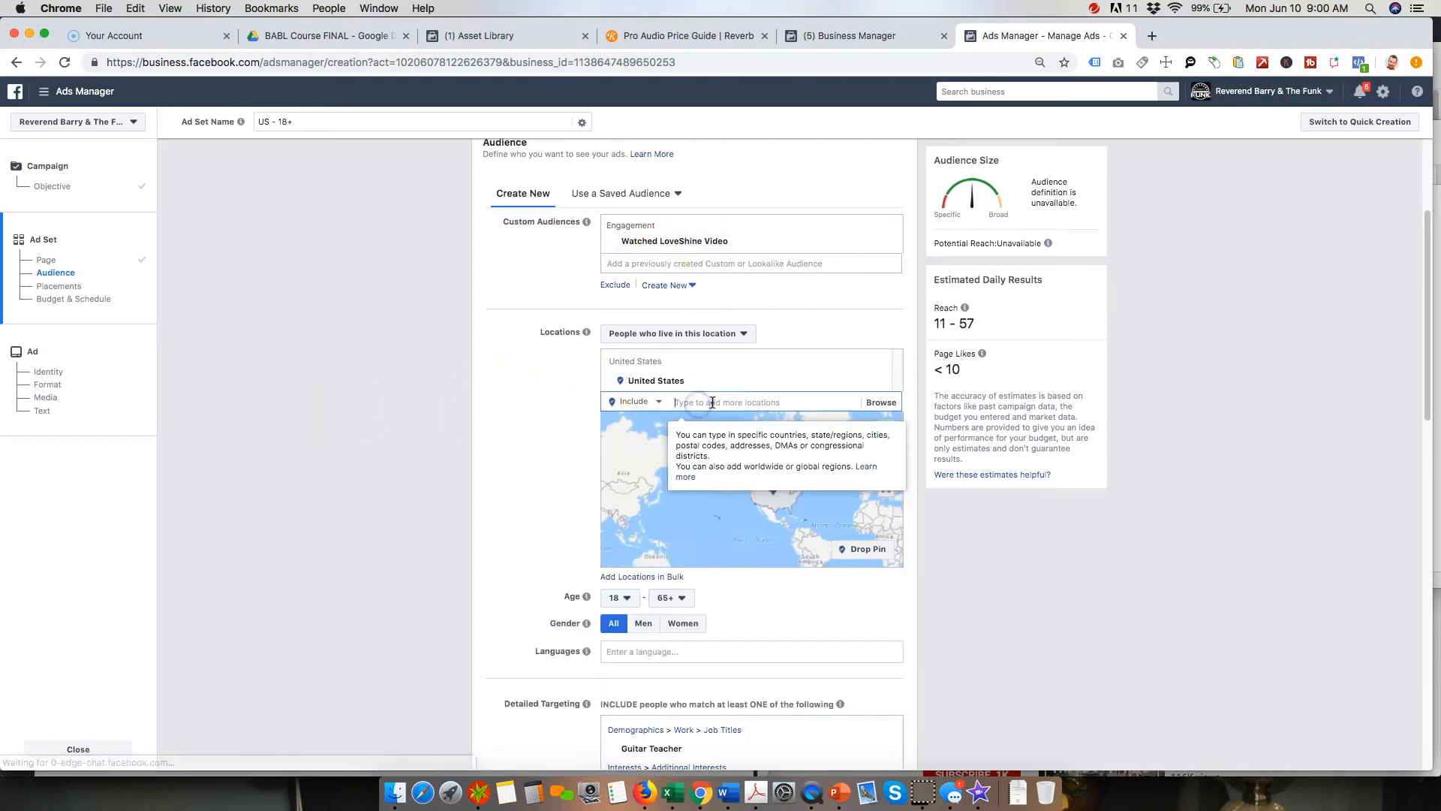
text(boc)
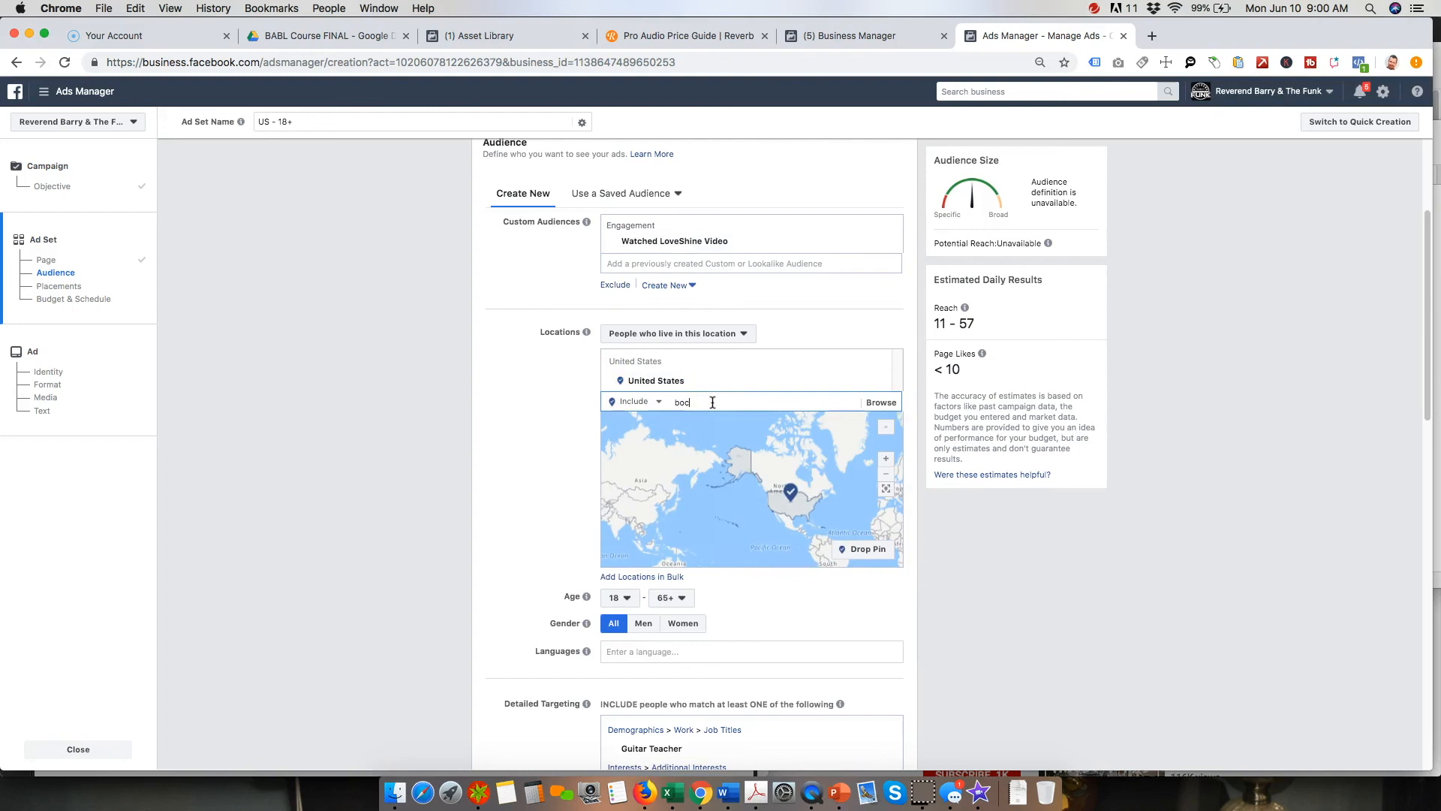
text(a rta)
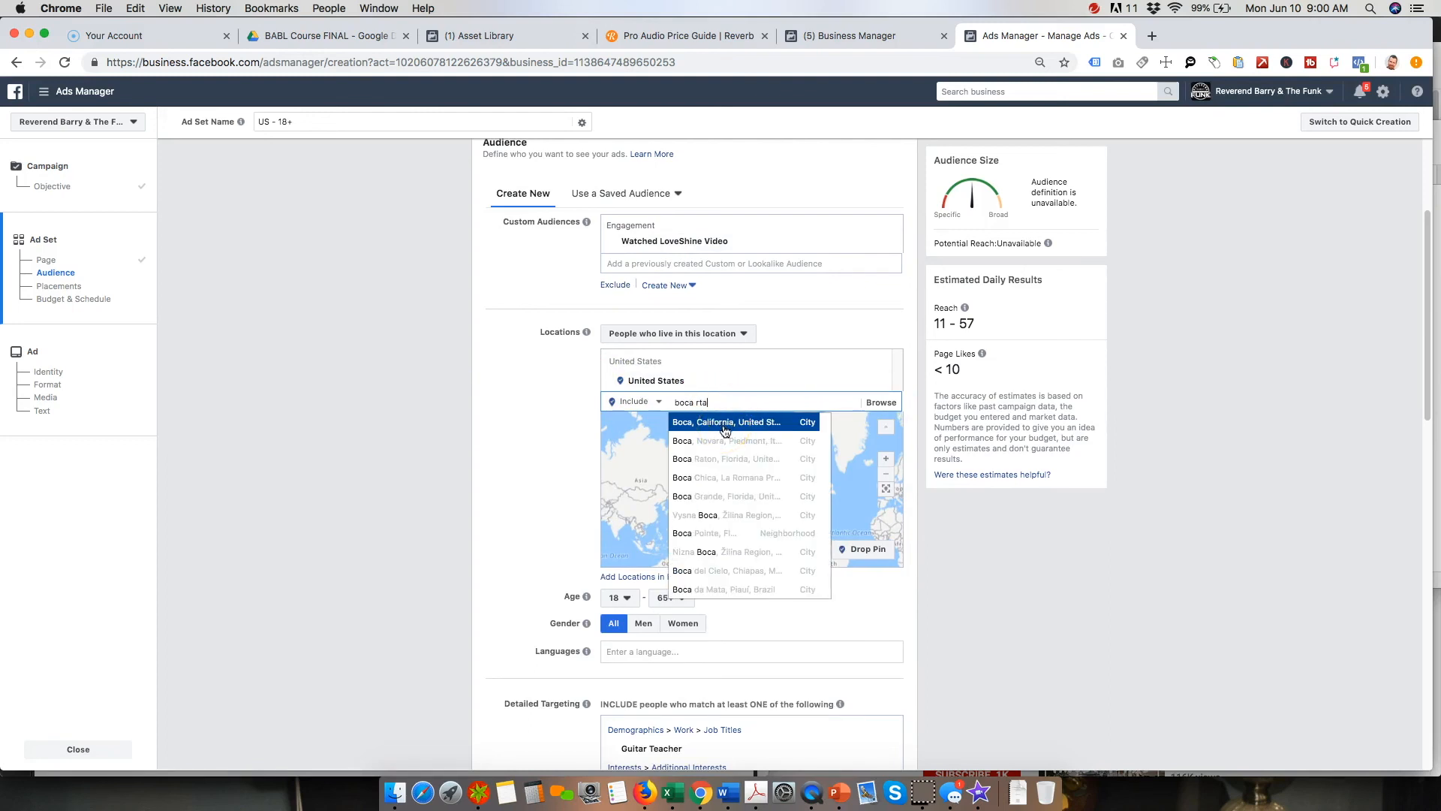
key(BackSpace)
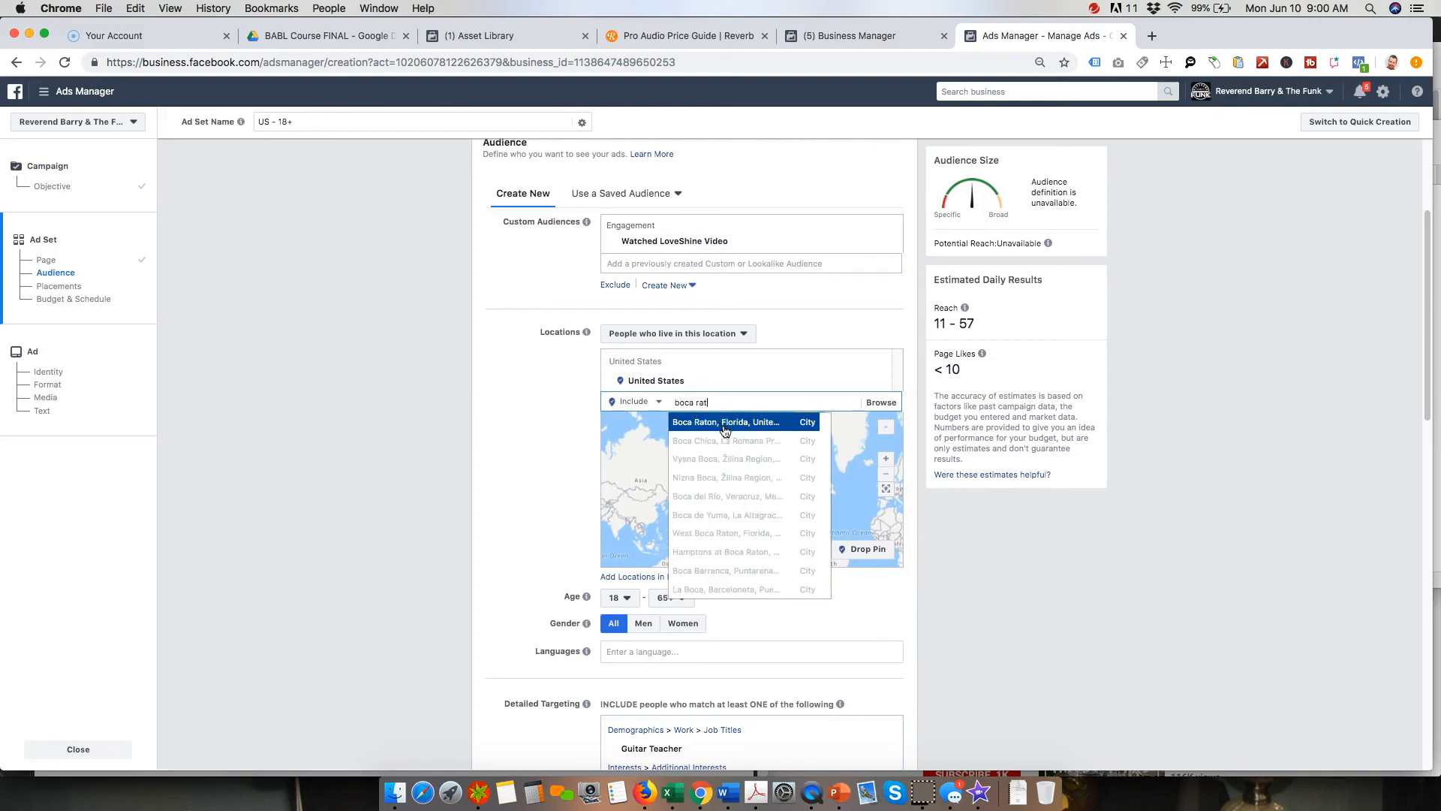
click(705, 422)
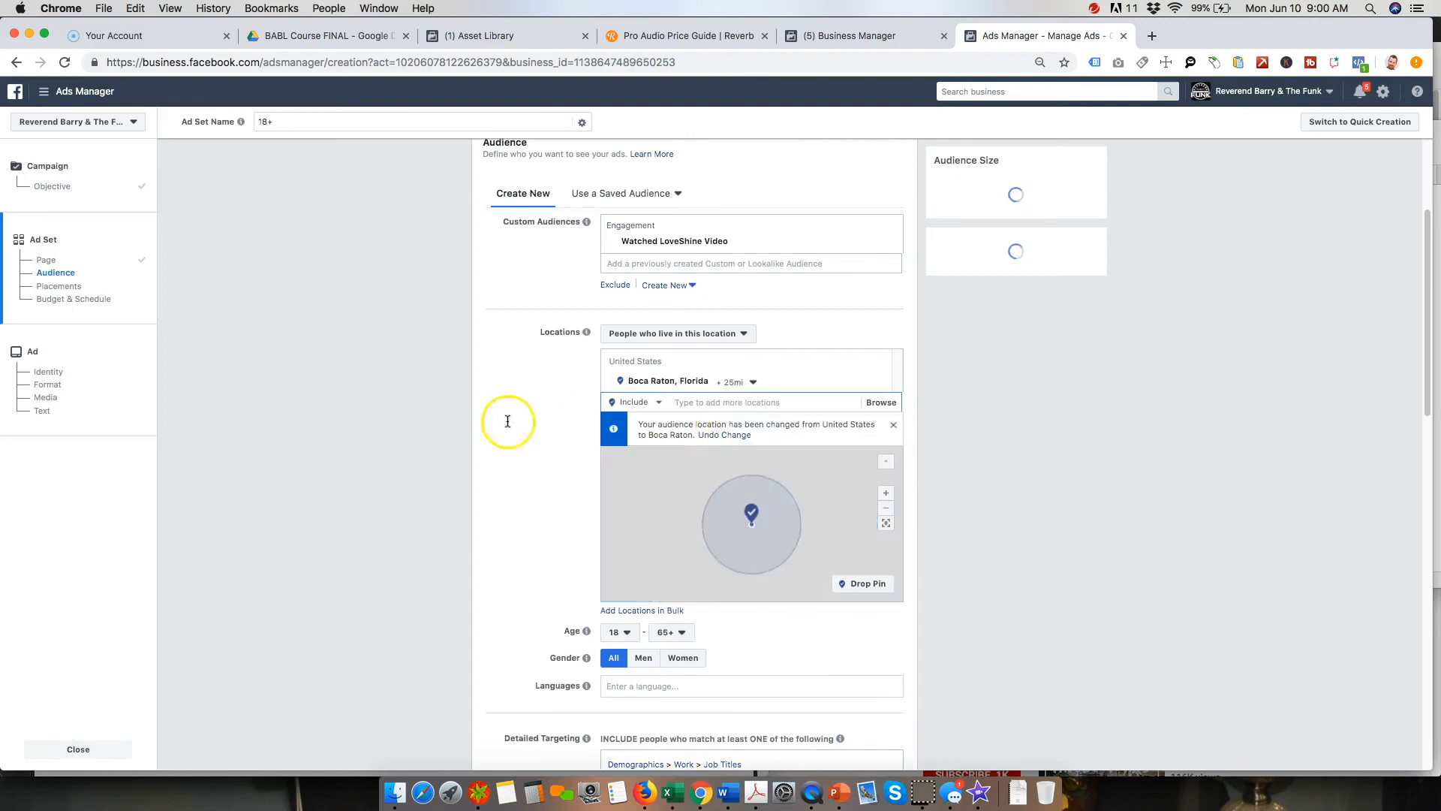
click(750, 384)
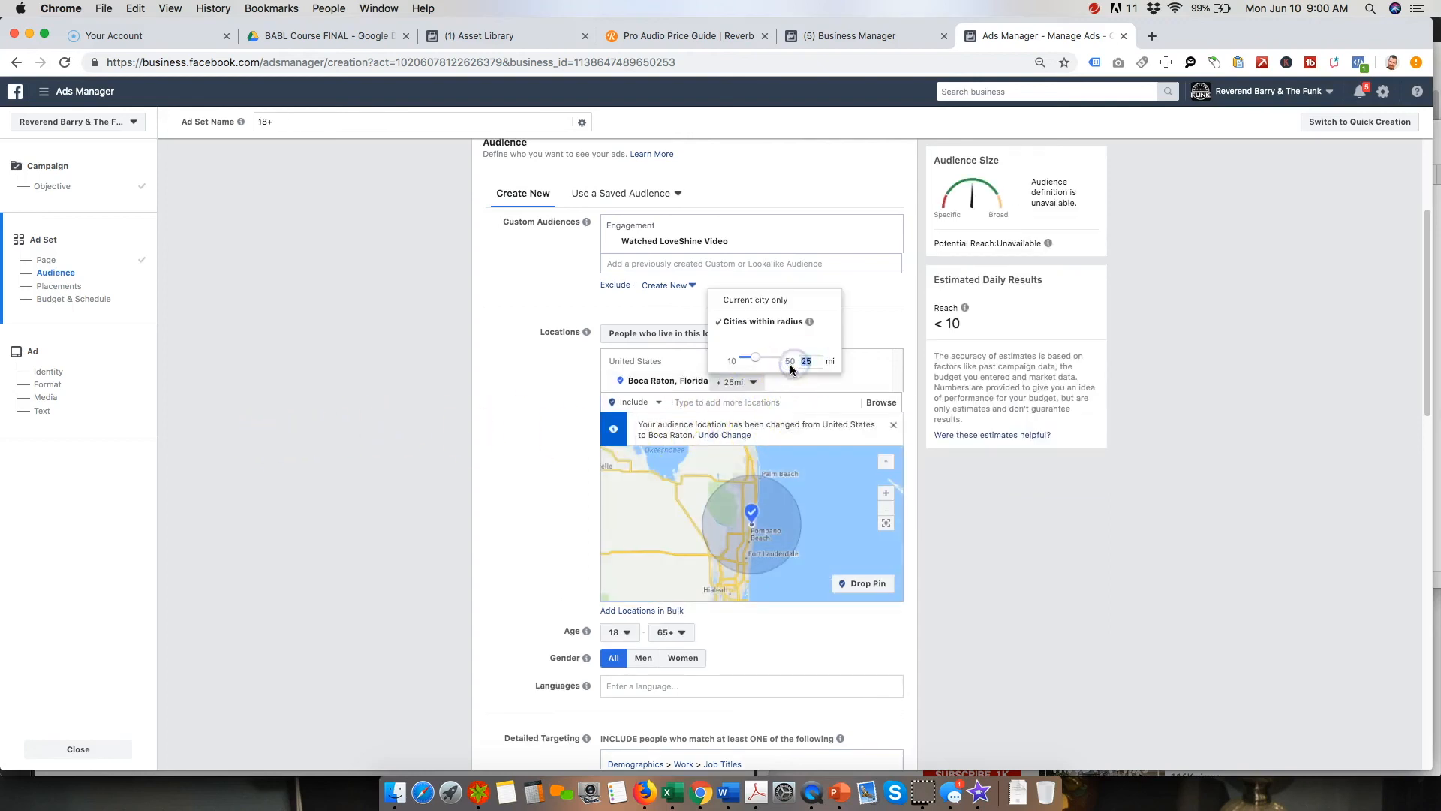
click(566, 380)
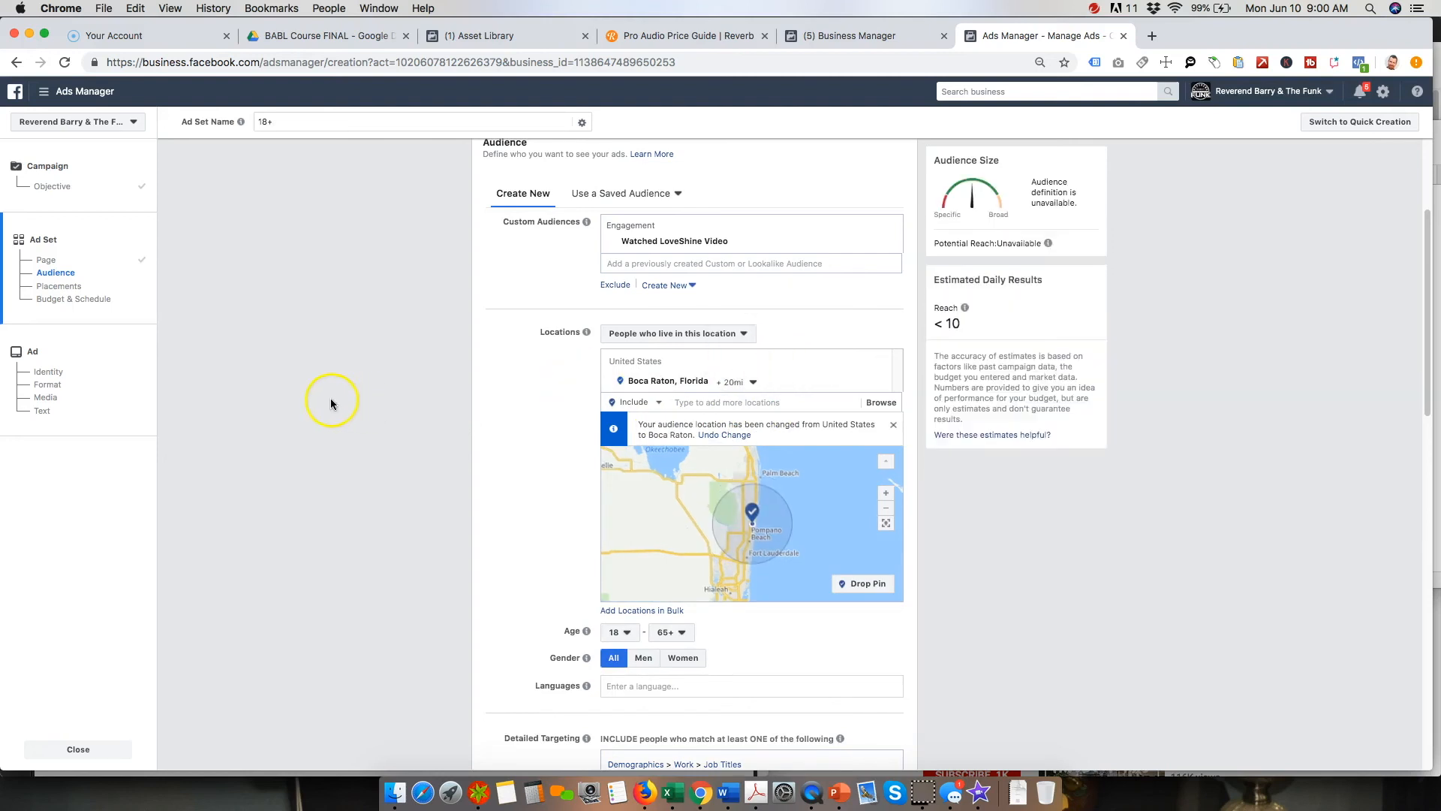
Step: Remove the Guitar Teacher, Entertainment and Concerts entries from the audience's detailed targeting
scroll(841, 595, down, 5)
click(858, 555)
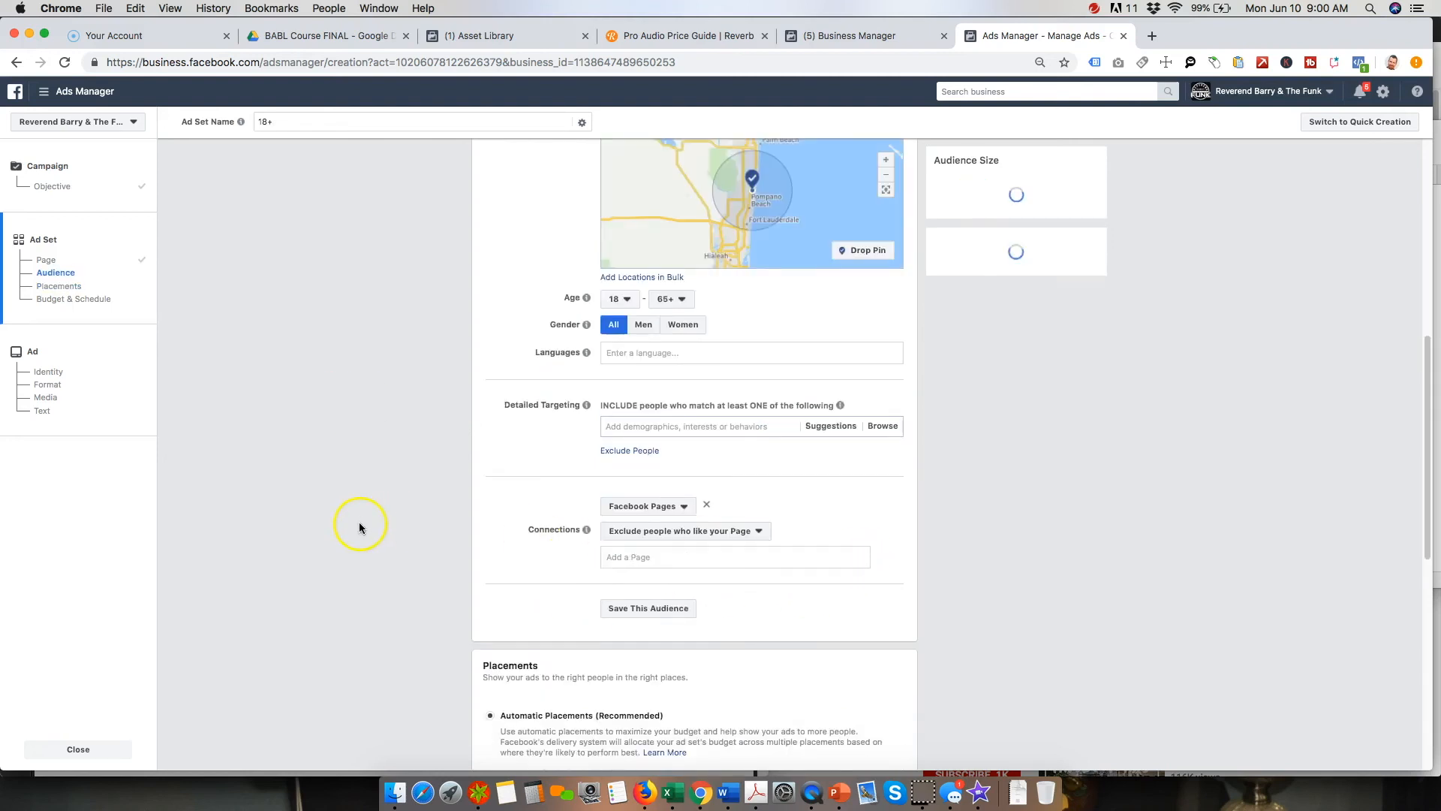
scroll(331, 525, up, 4)
scroll(330, 525, up, 3)
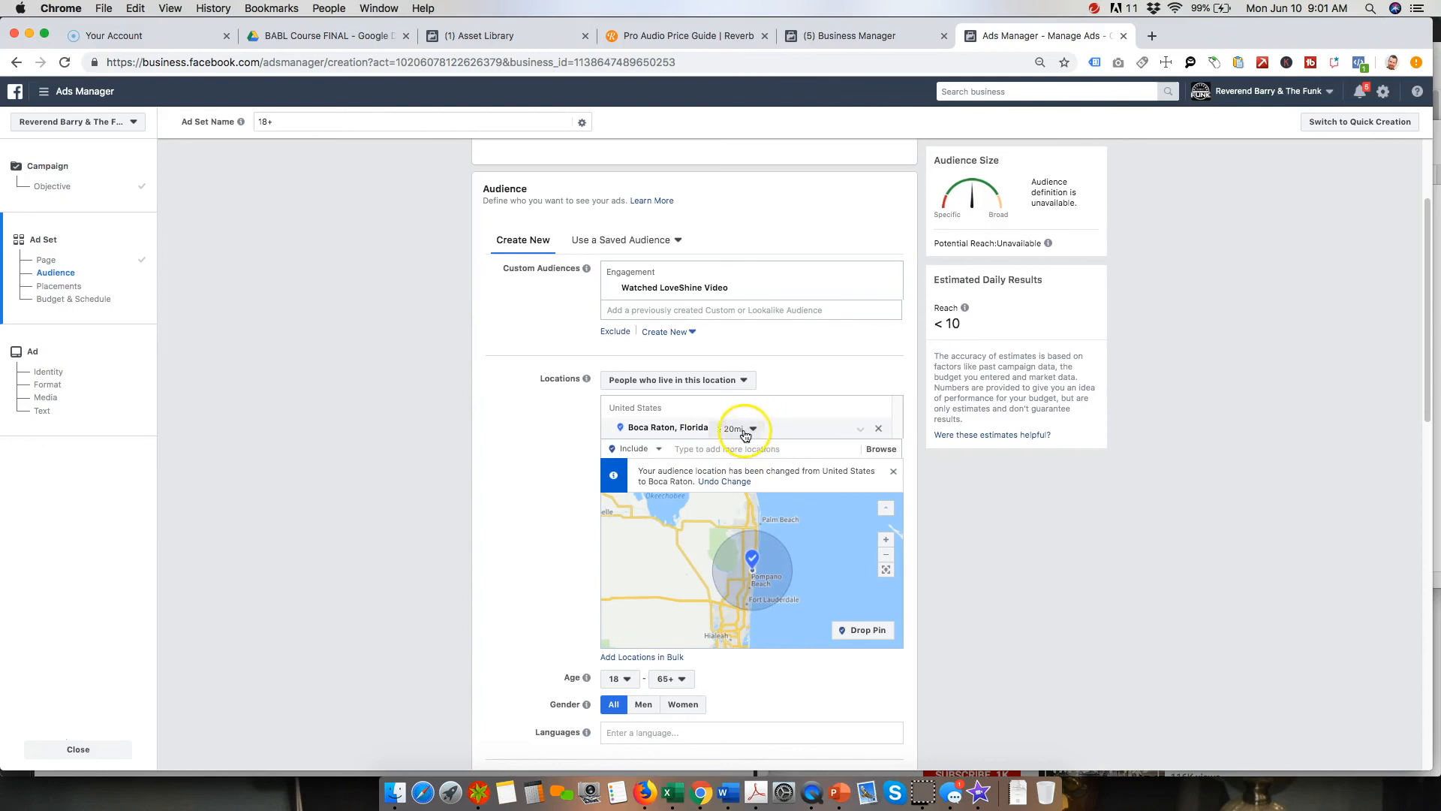
Step: Set the audience's minimum age to 21
scroll(247, 489, down, 5)
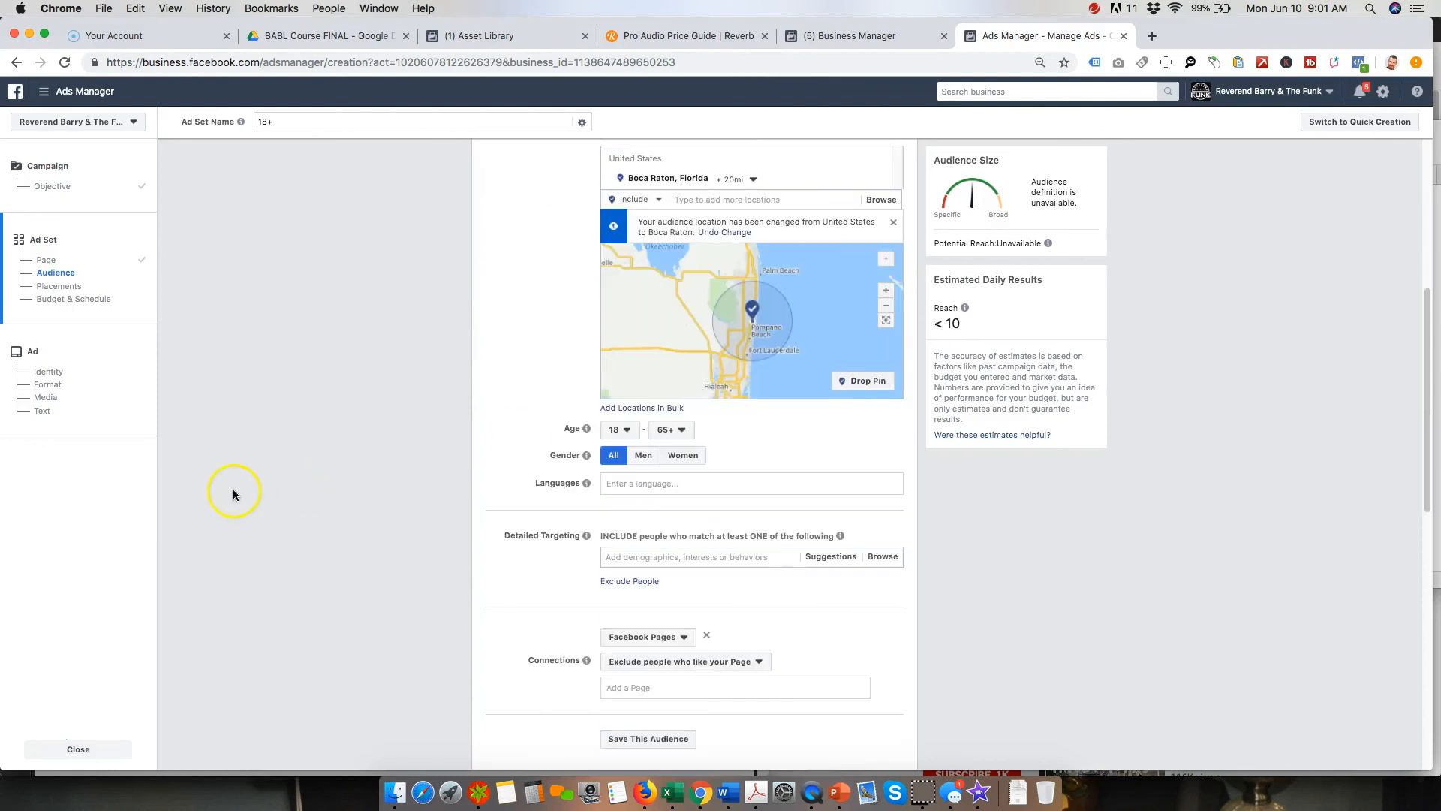
click(624, 432)
click(626, 598)
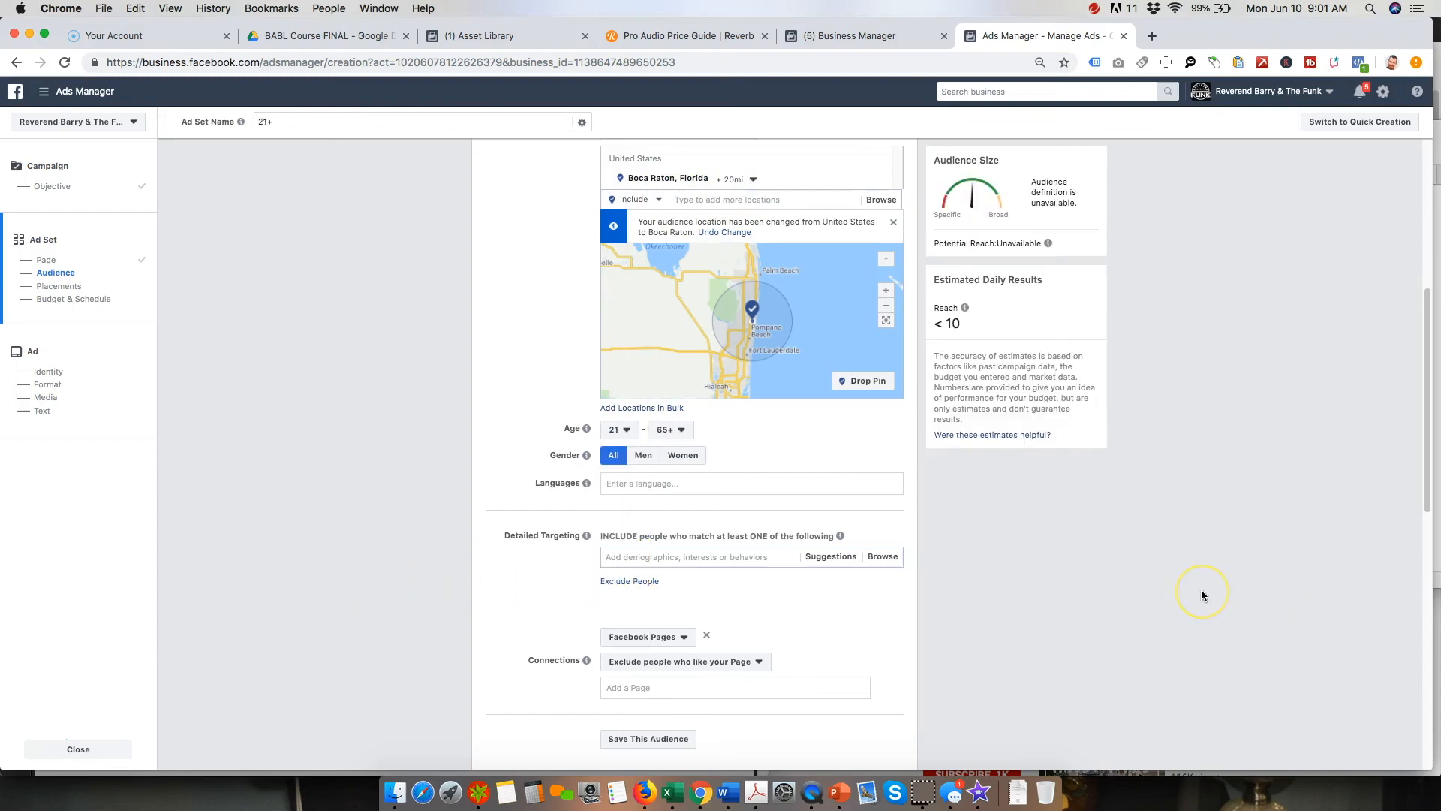
Step: Review the Page likes ad set's placements, budget and schedule, and estimated daily reach
scroll(1201, 589, down, 5)
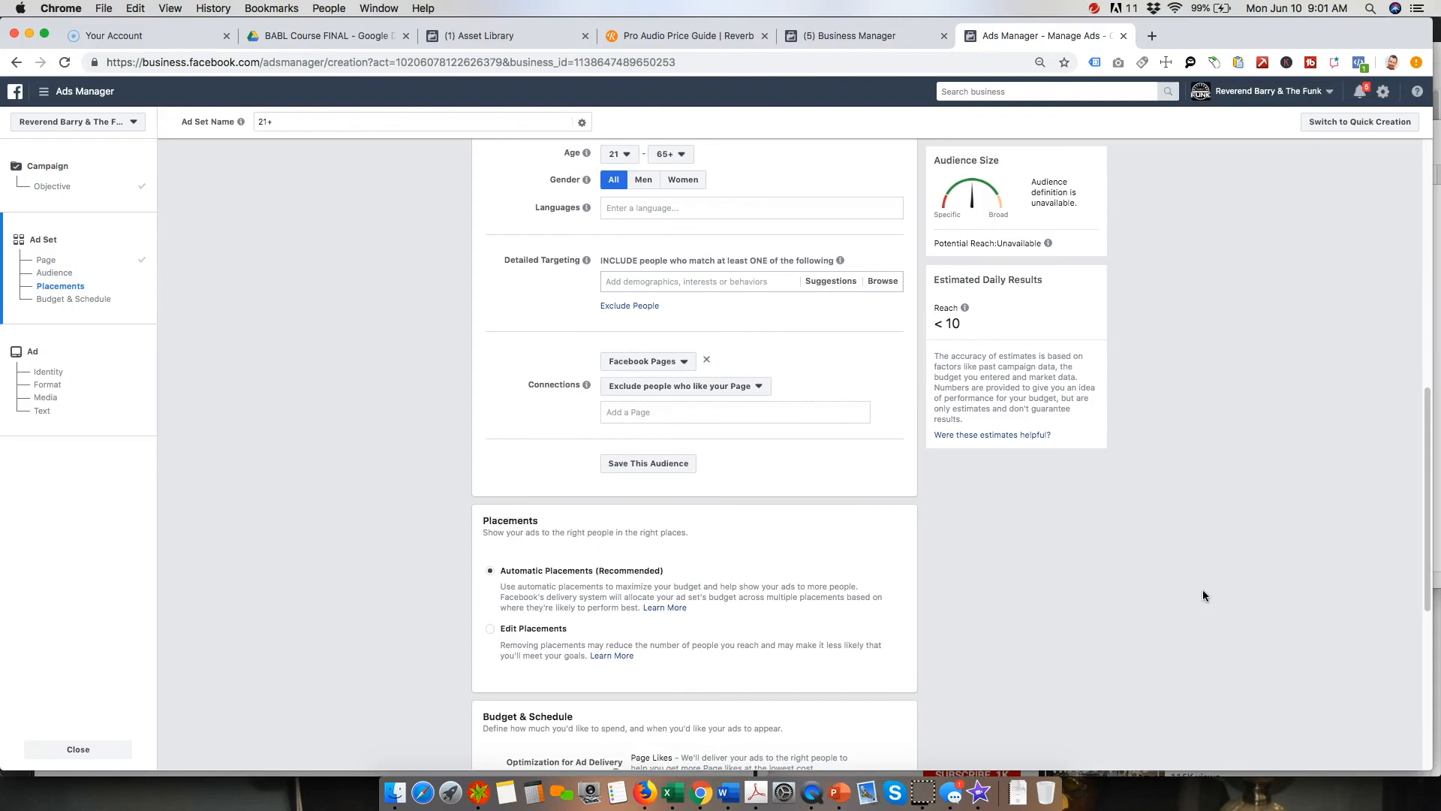
scroll(1203, 595, down, 4)
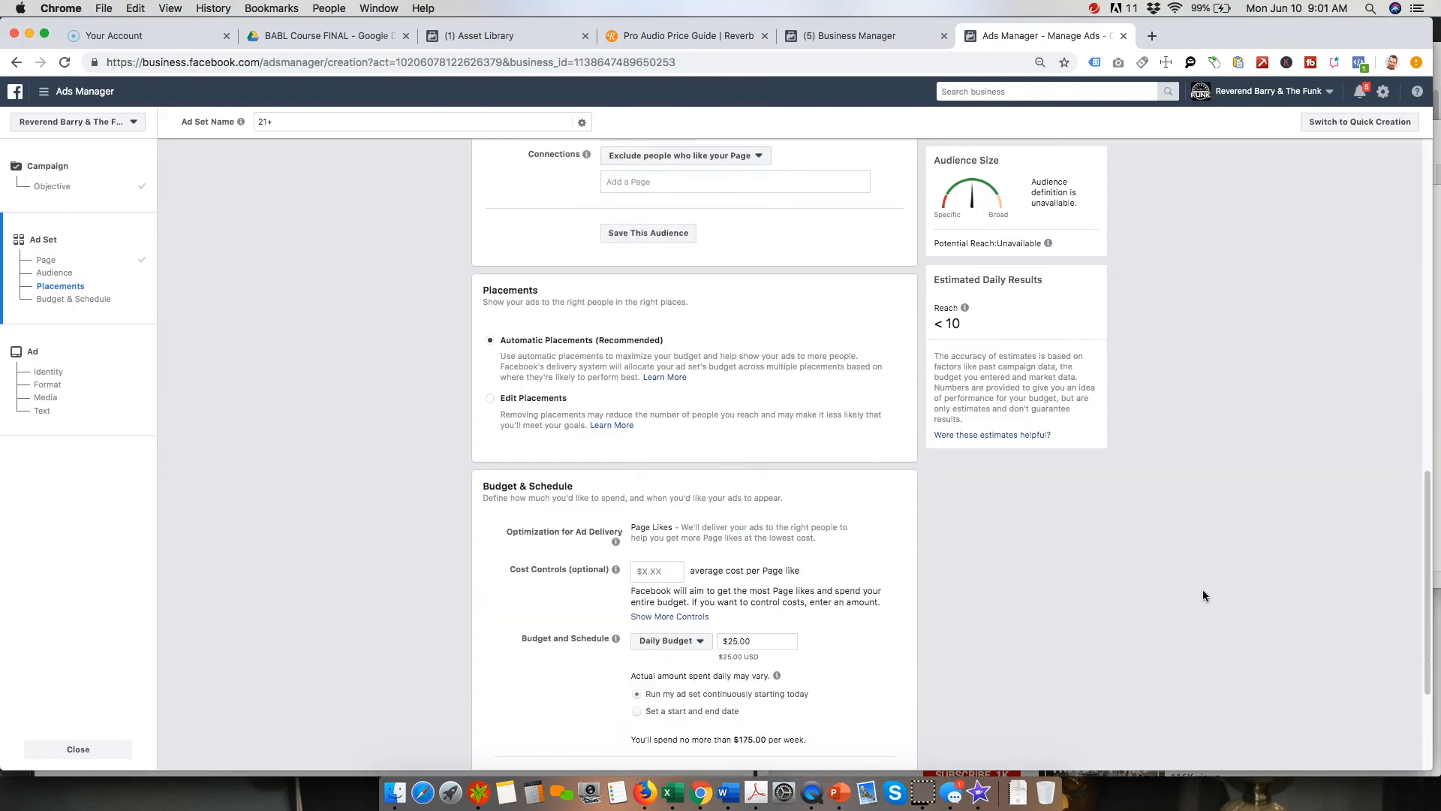
scroll(1203, 591, down, 3)
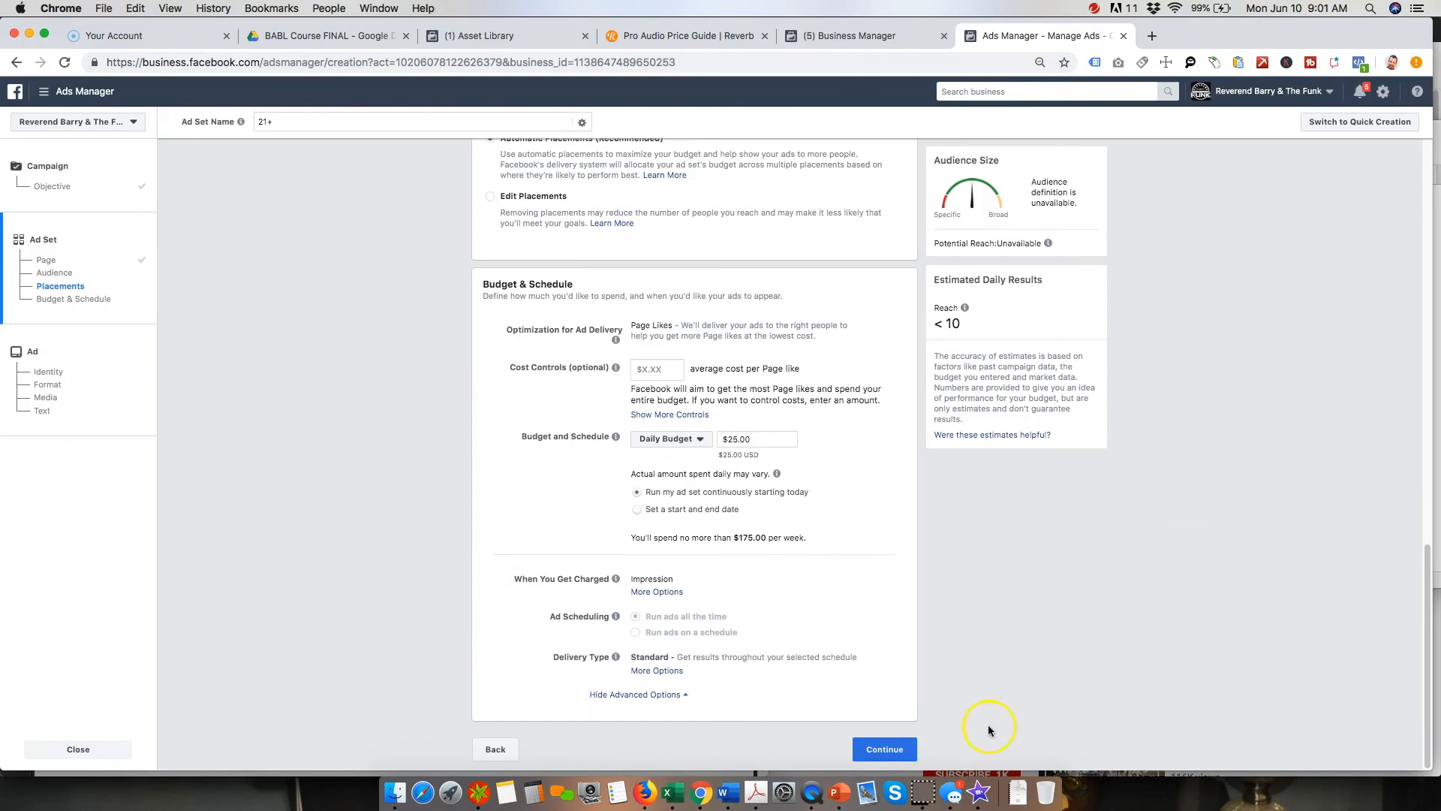
click(882, 749)
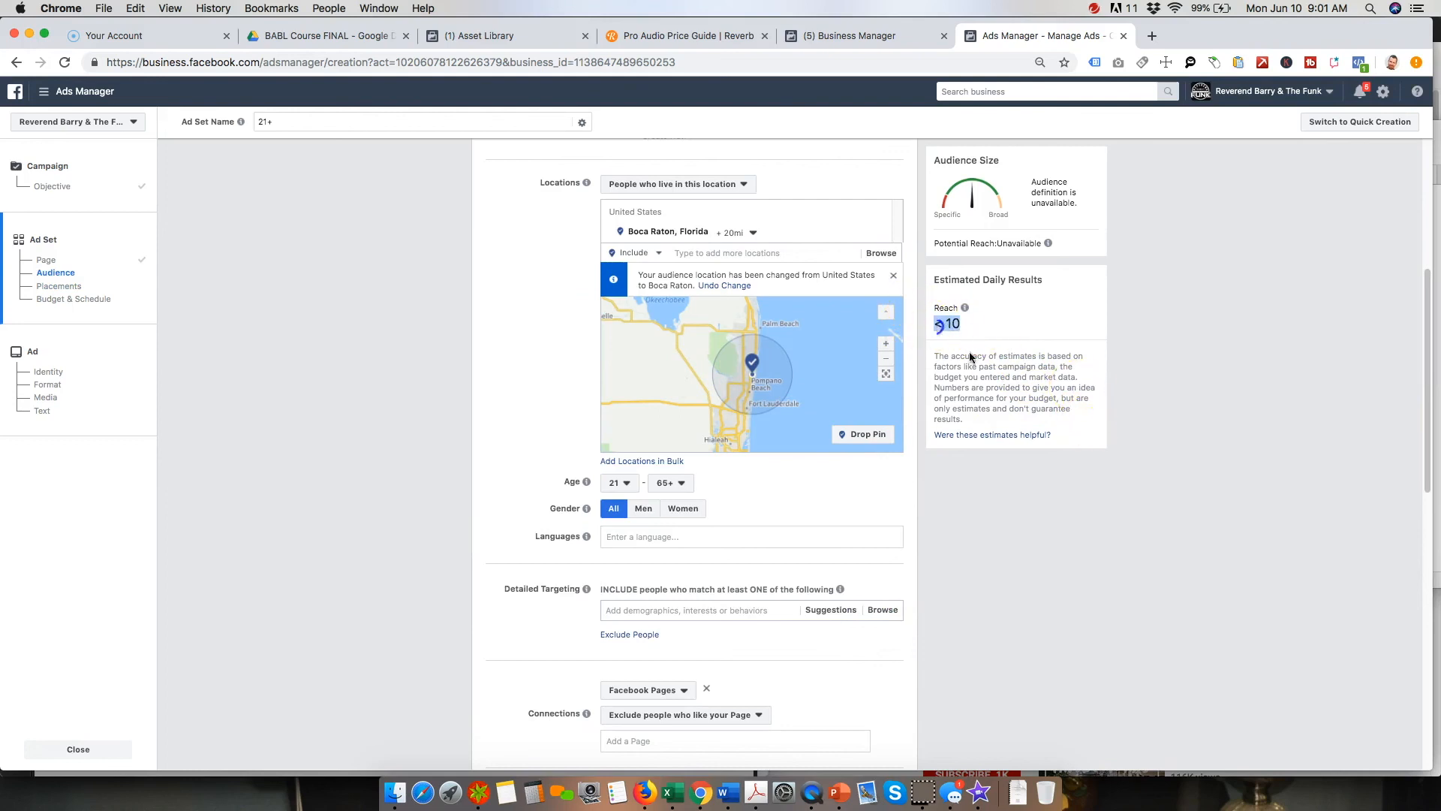
scroll(1200, 425, up, 3)
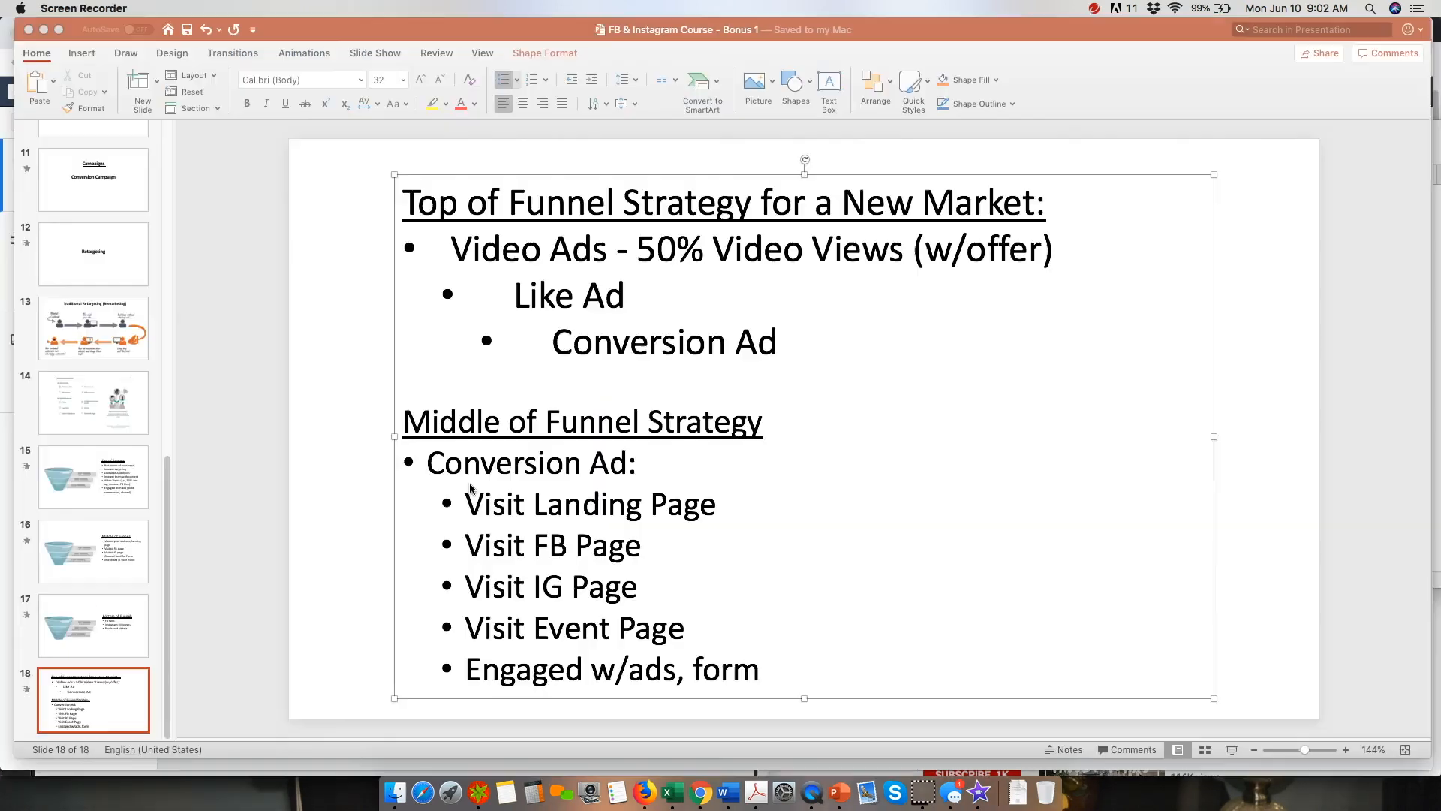
Step: Highlight the Conversion Ad, Like Ad and Video Ads lines of the Top of Funnel strategy on PowerPoint's slide 18
click(622, 347)
drag(530, 341, 863, 342)
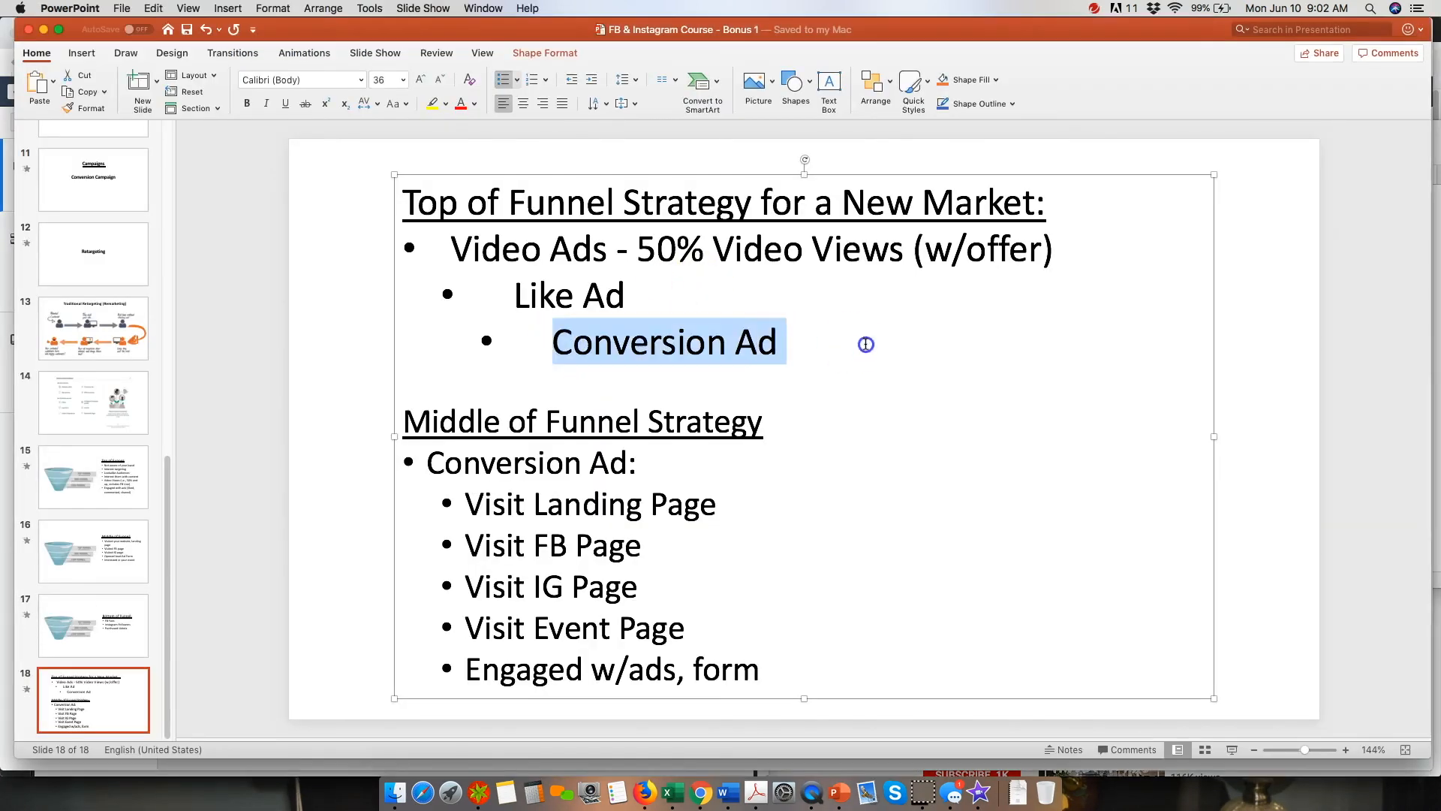
click(653, 335)
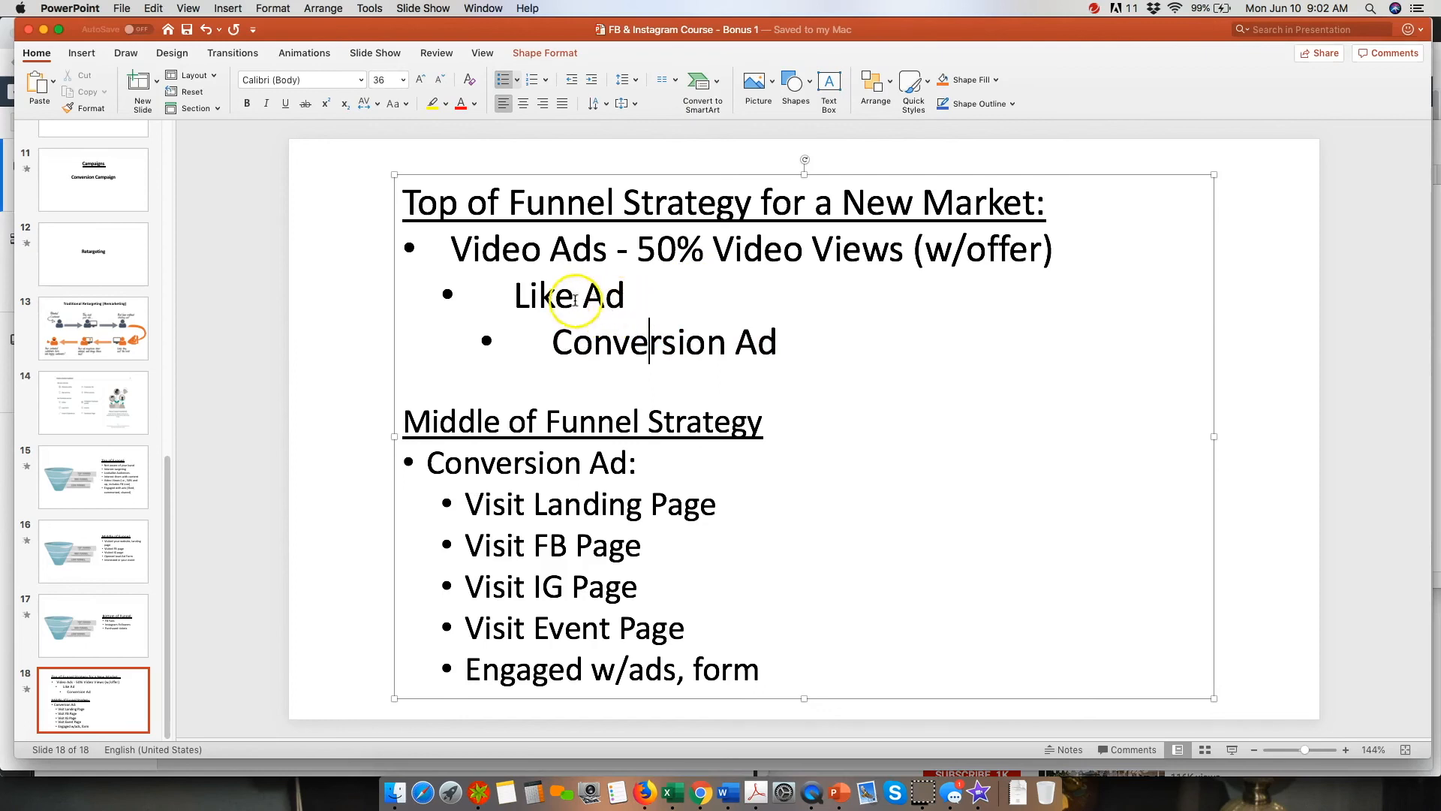
drag(516, 294, 678, 291)
drag(451, 249, 1062, 266)
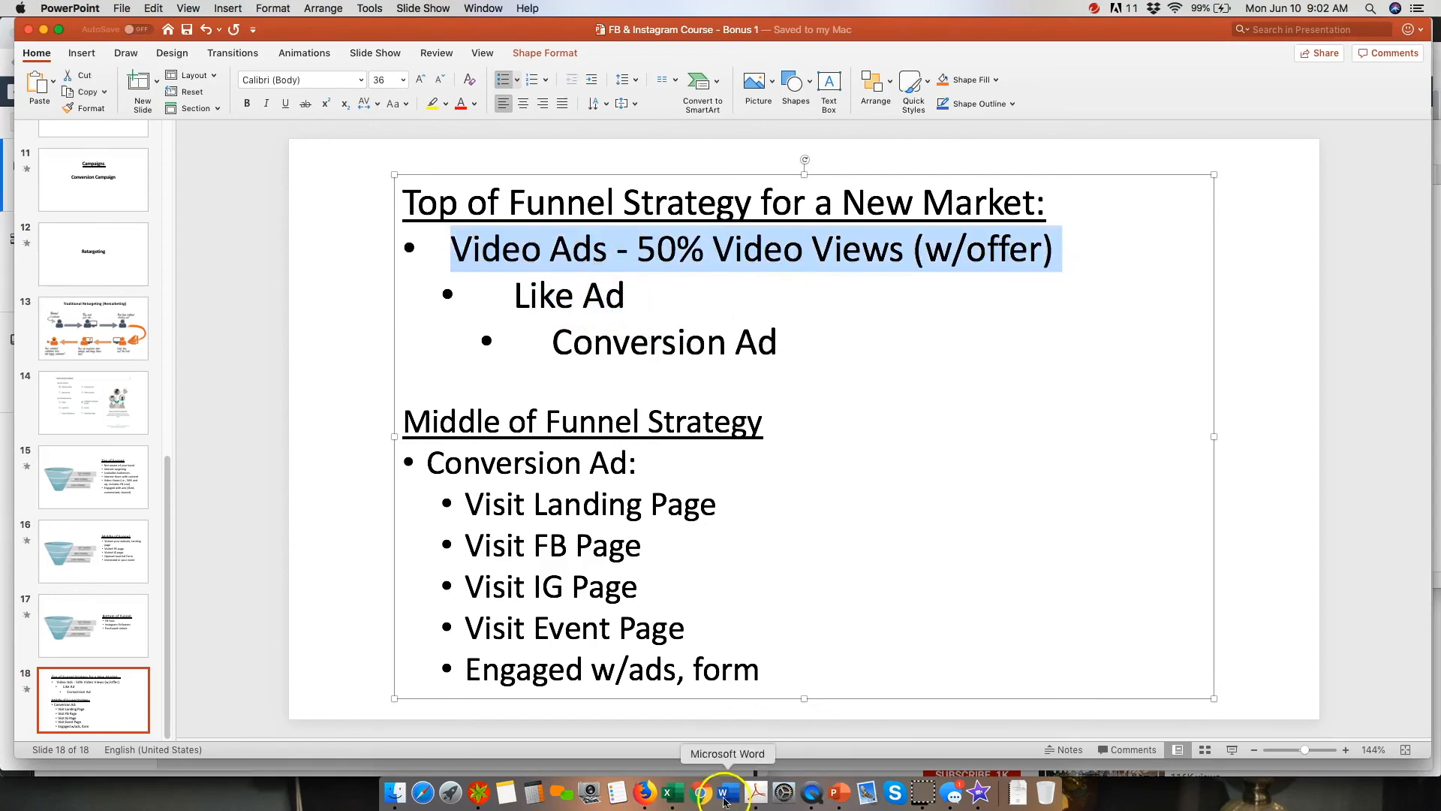
Step: Switch to Ads Manager in Chrome, choose Conversions as the new campaign's objective and continue to the ad set
click(701, 793)
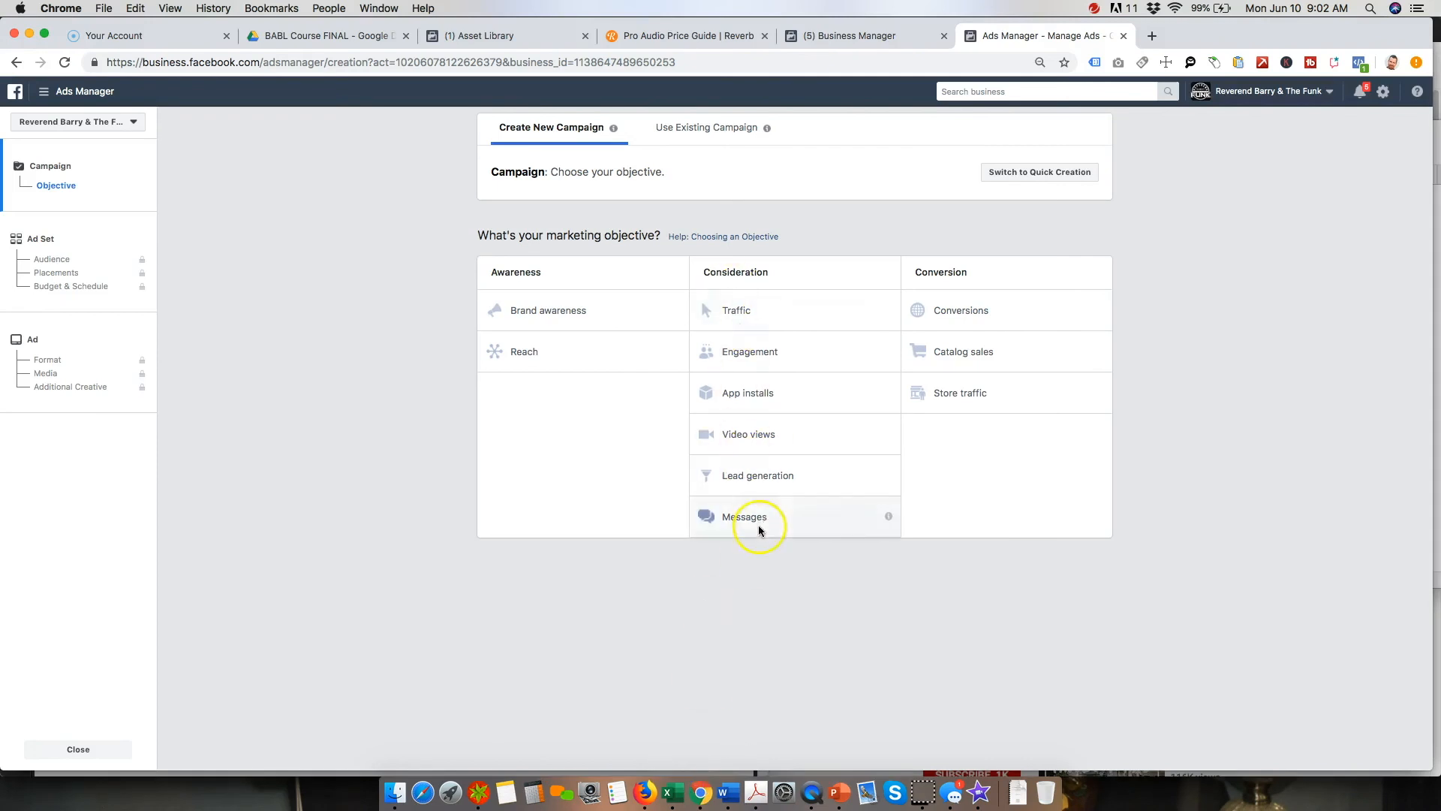
click(963, 323)
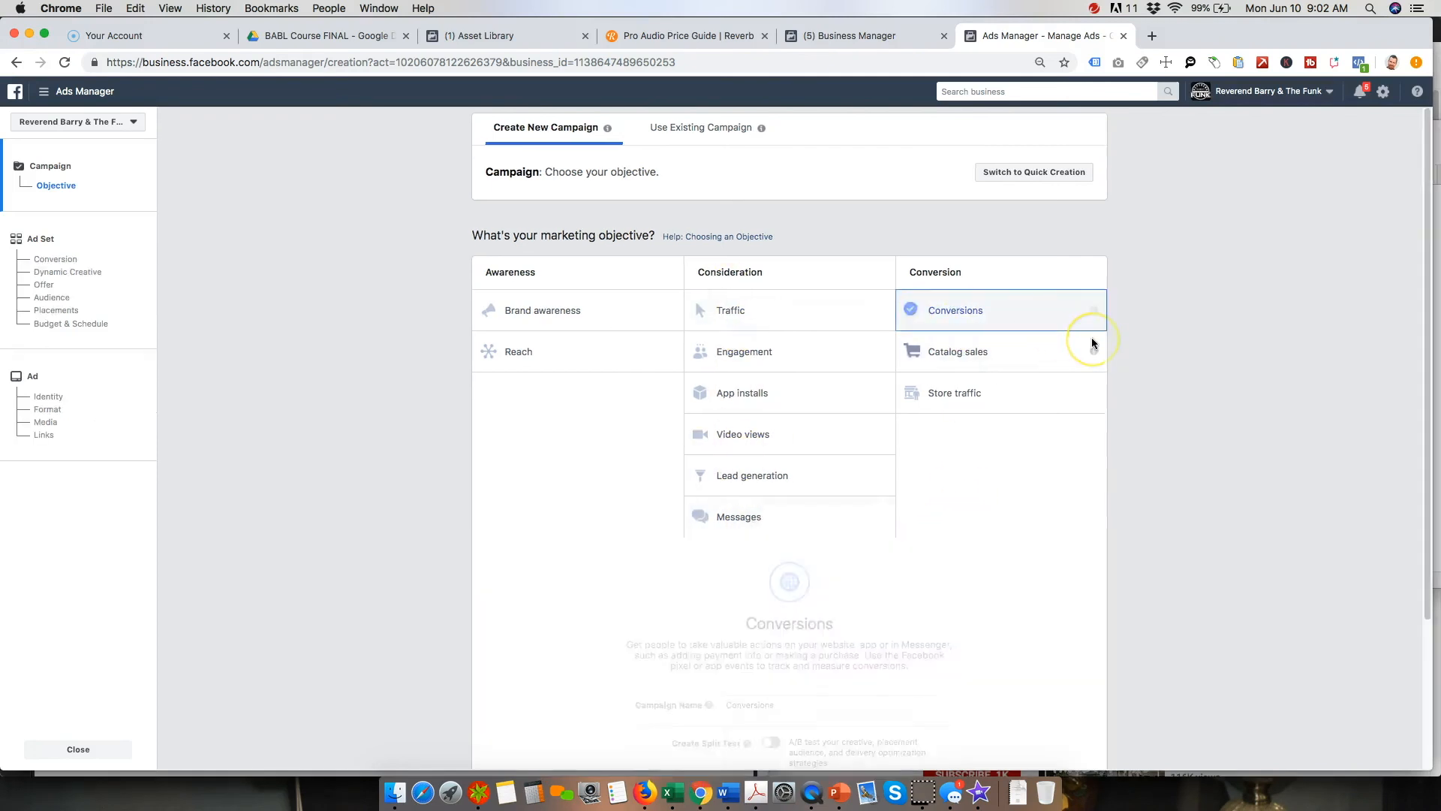
click(812, 739)
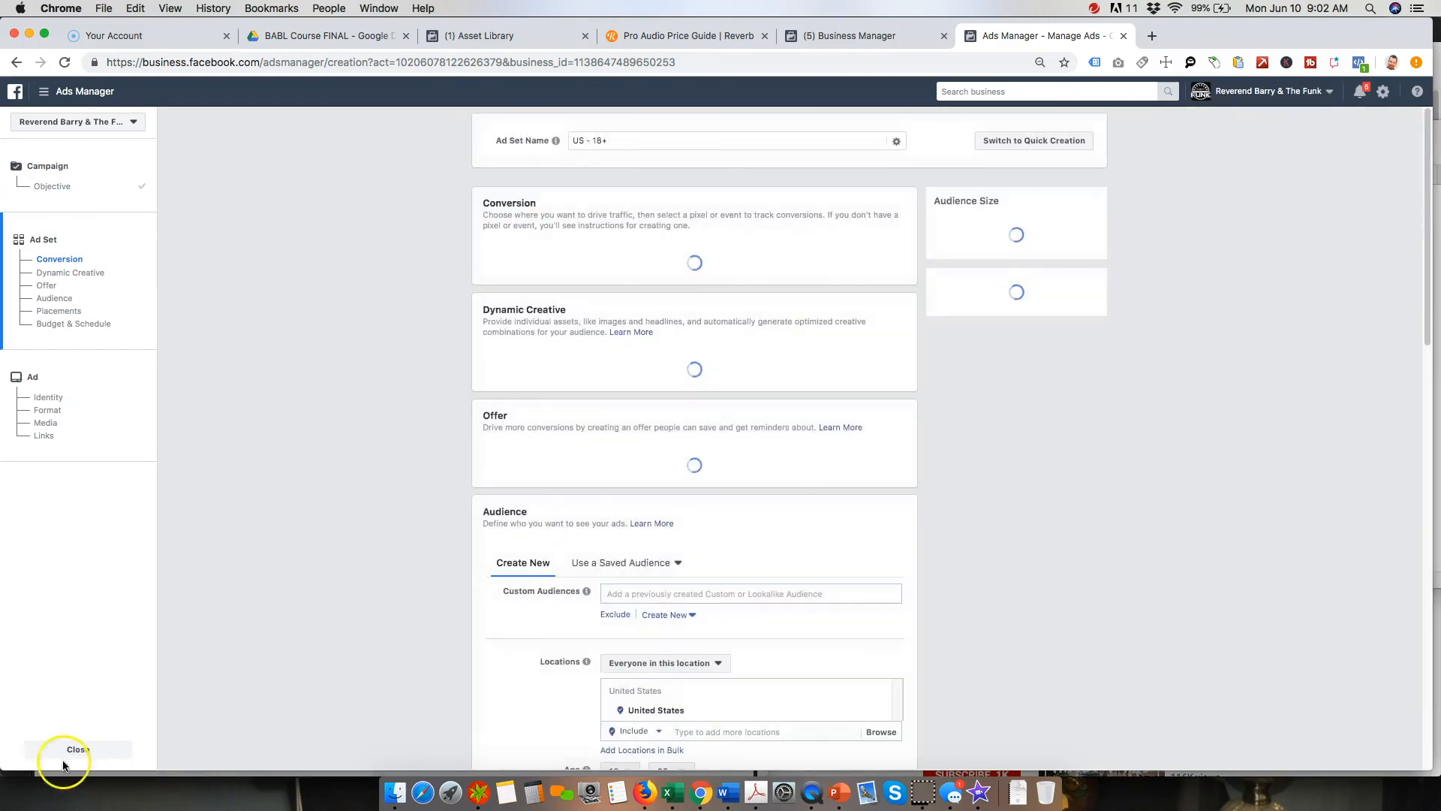
Step: Examine the ad set's Website conversion section and its Bradenton ticket event
click(267, 330)
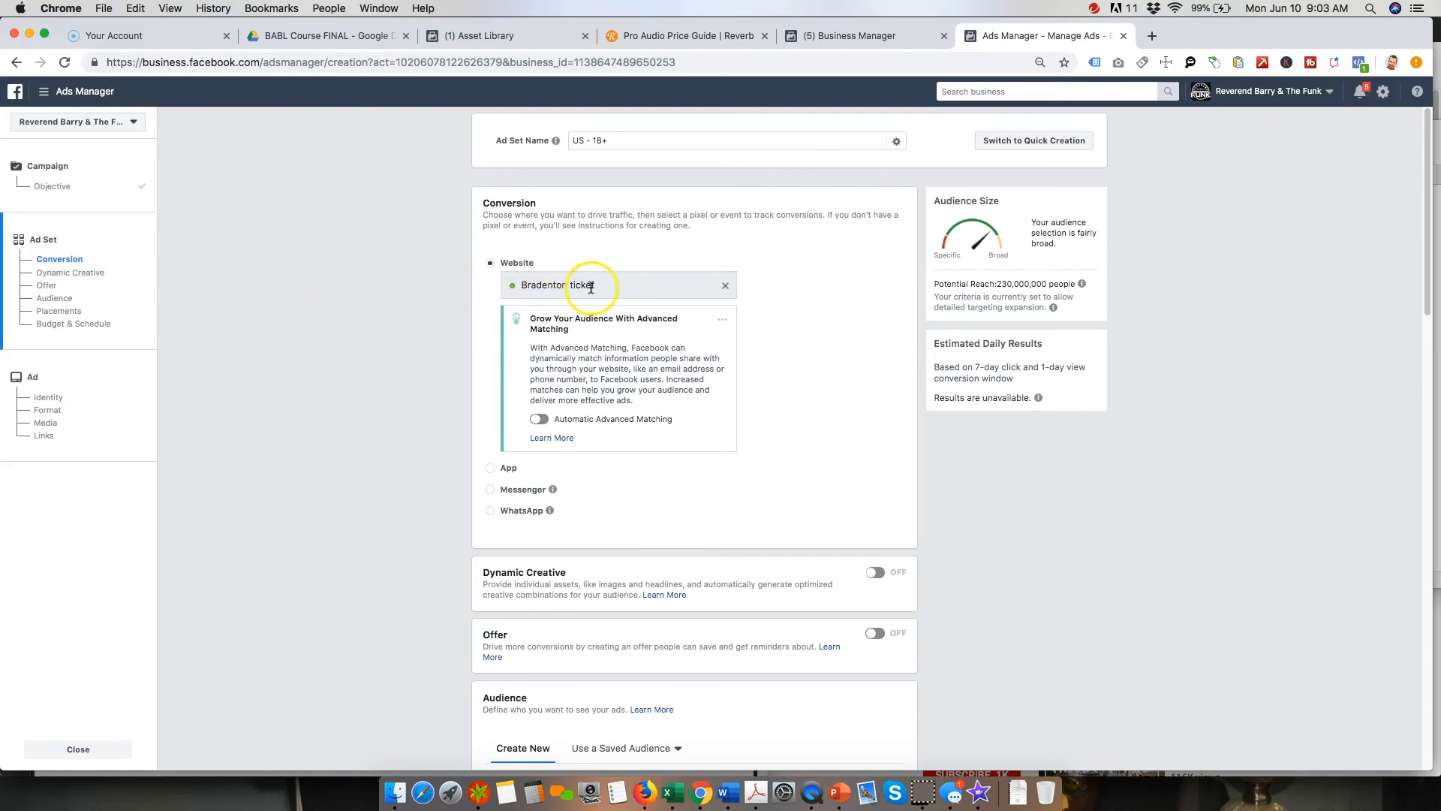
click(527, 291)
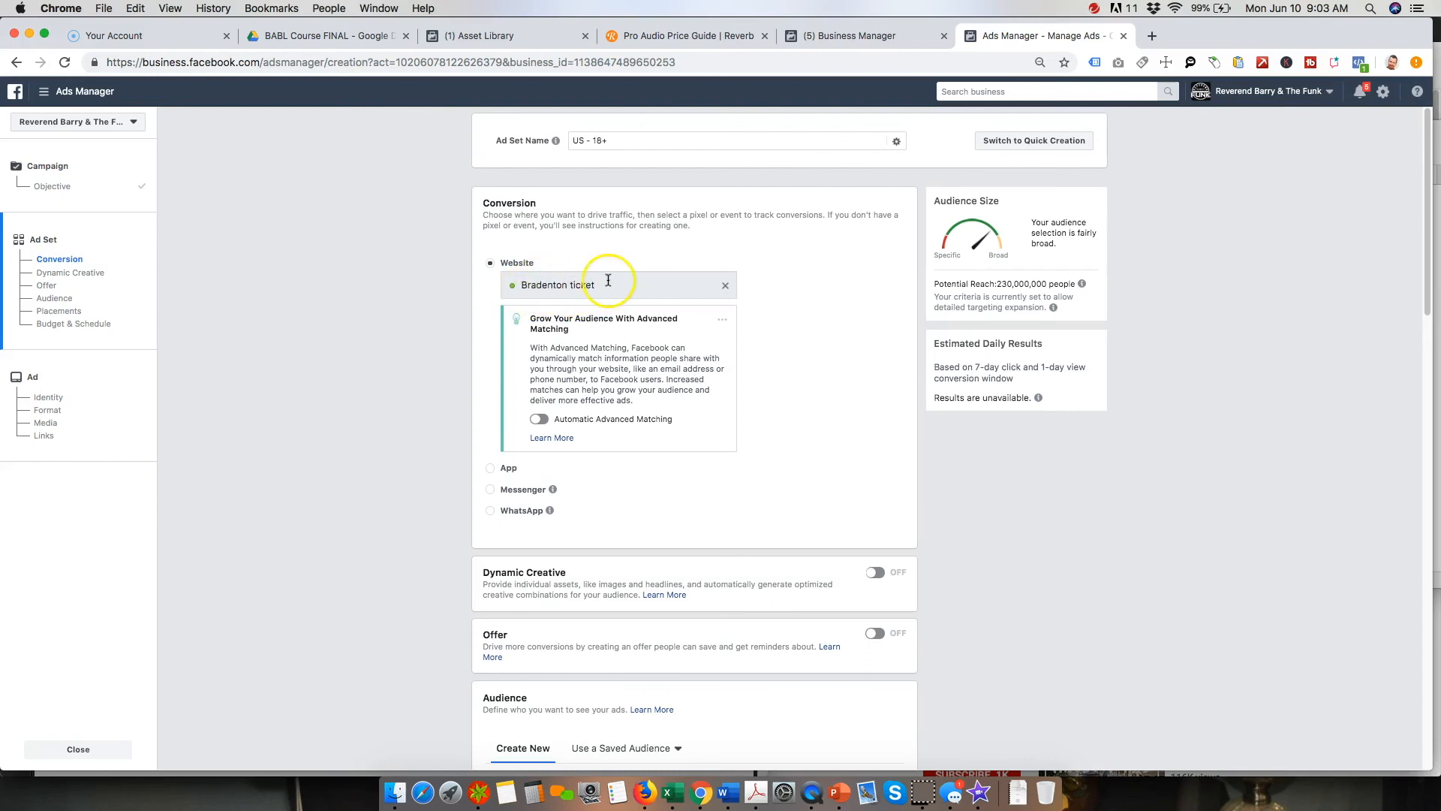
scroll(310, 374, down, 2)
scroll(299, 374, up, 2)
scroll(313, 433, down, 5)
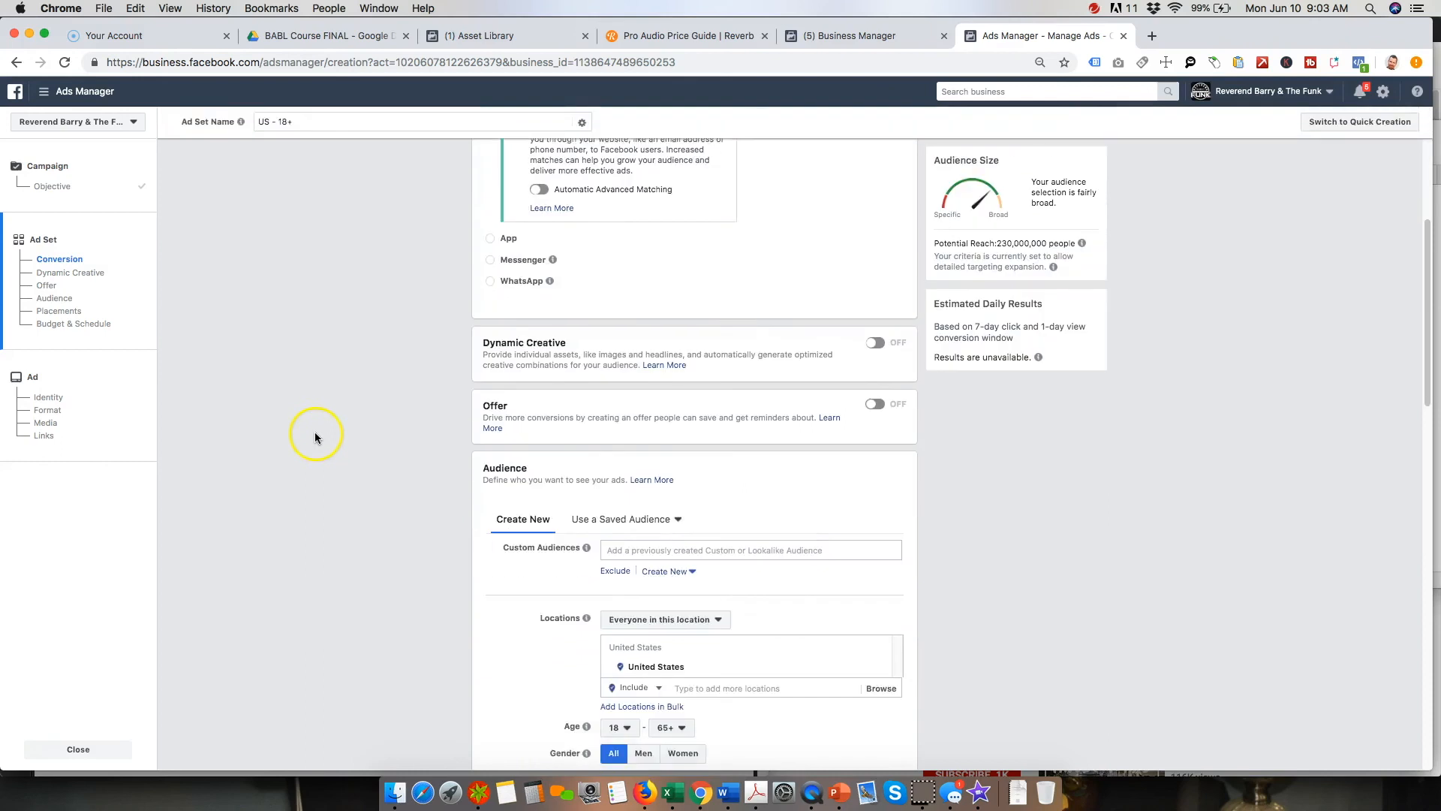
Step: Find the Watched LoveShine Video custom audience, add it to the Conversions ad set, and view the Budget & Schedule section
click(661, 423)
scroll(315, 428, down, 2)
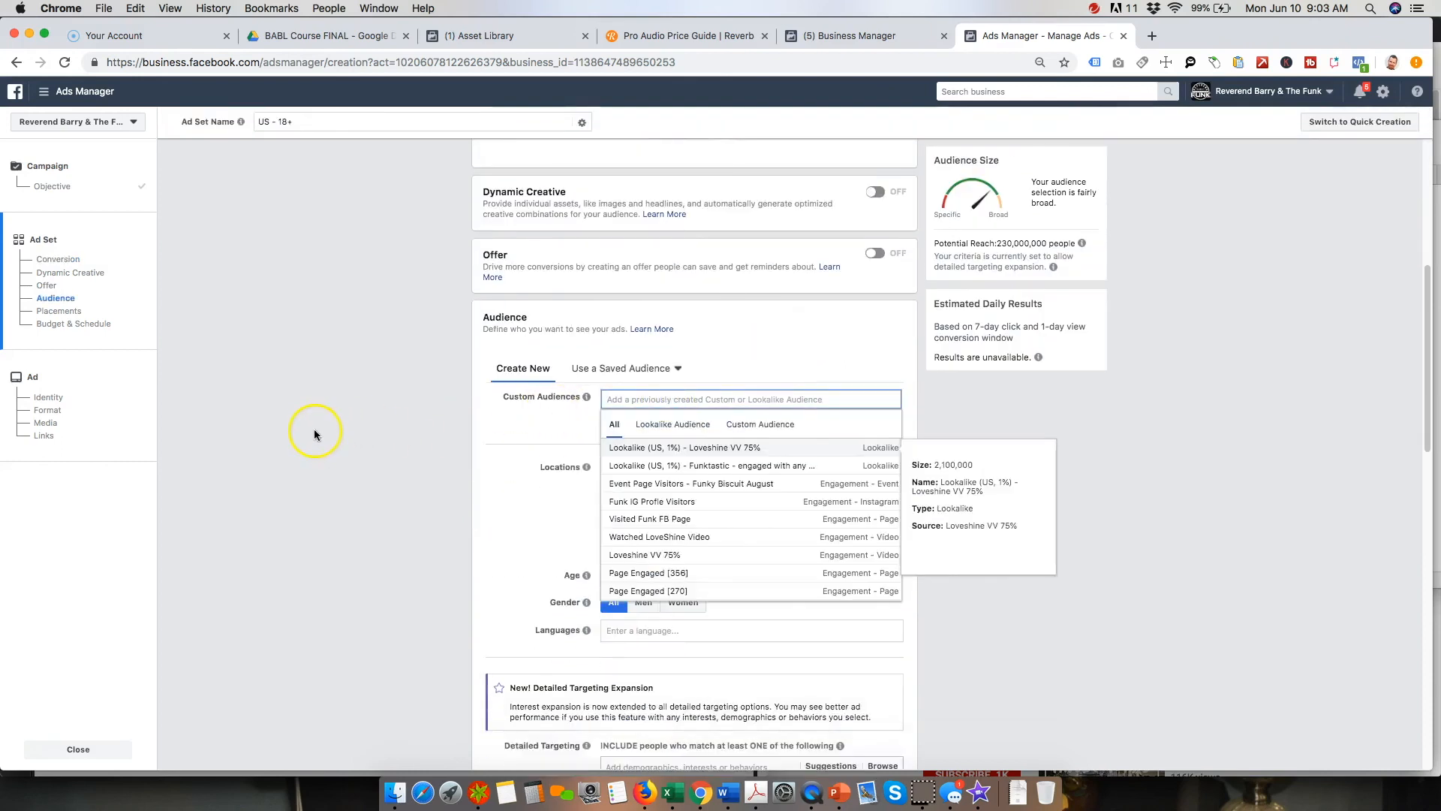
click(759, 340)
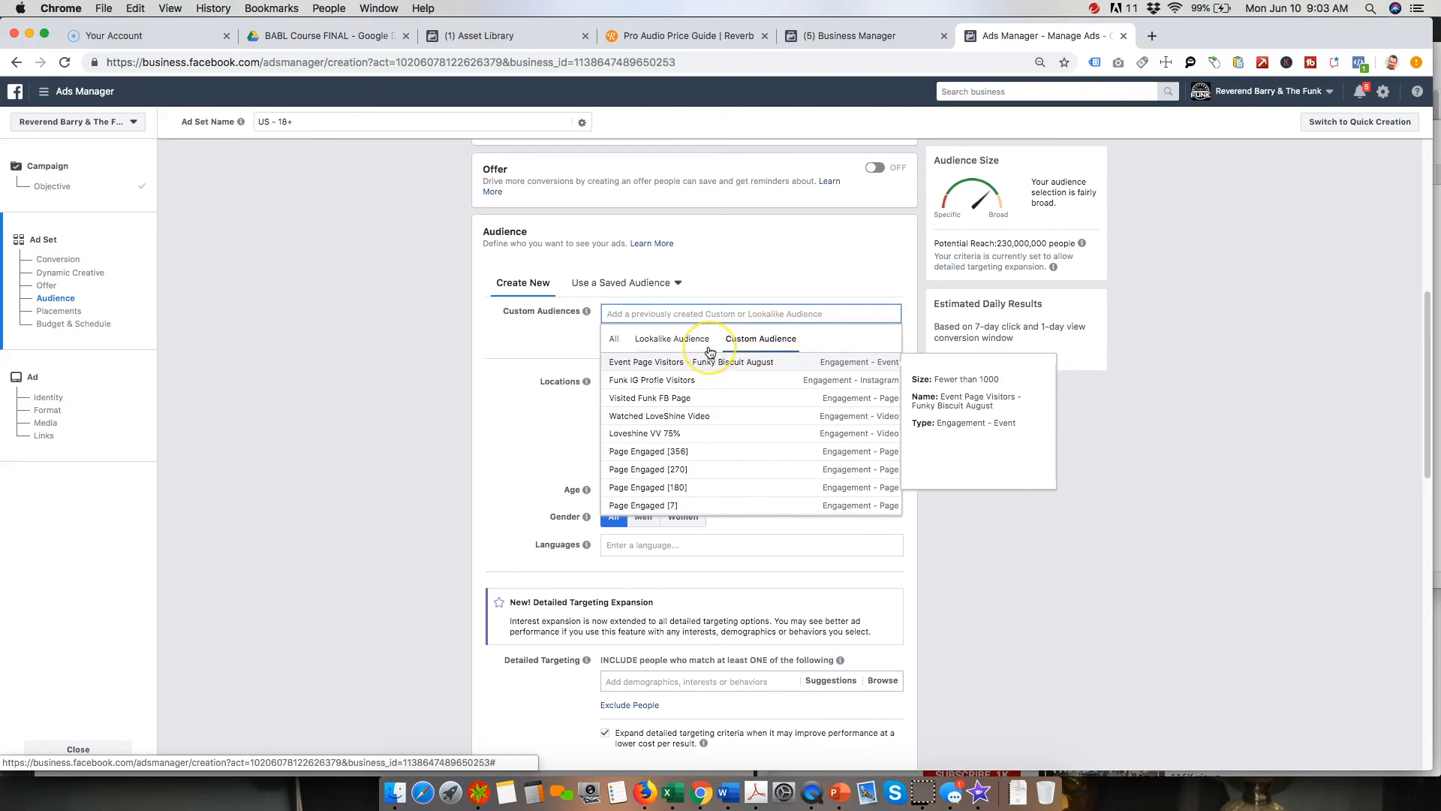
text(lv)
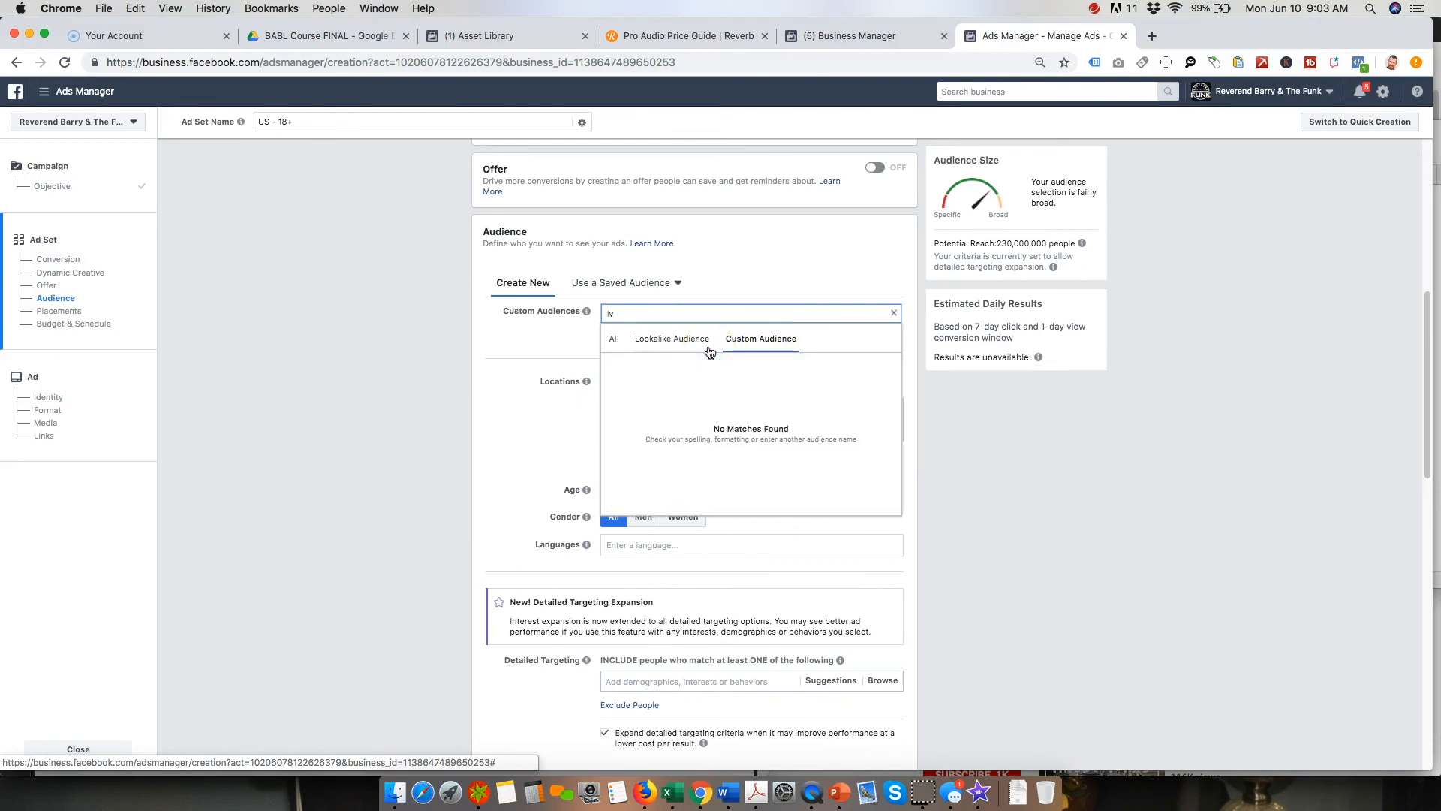
text(ee)
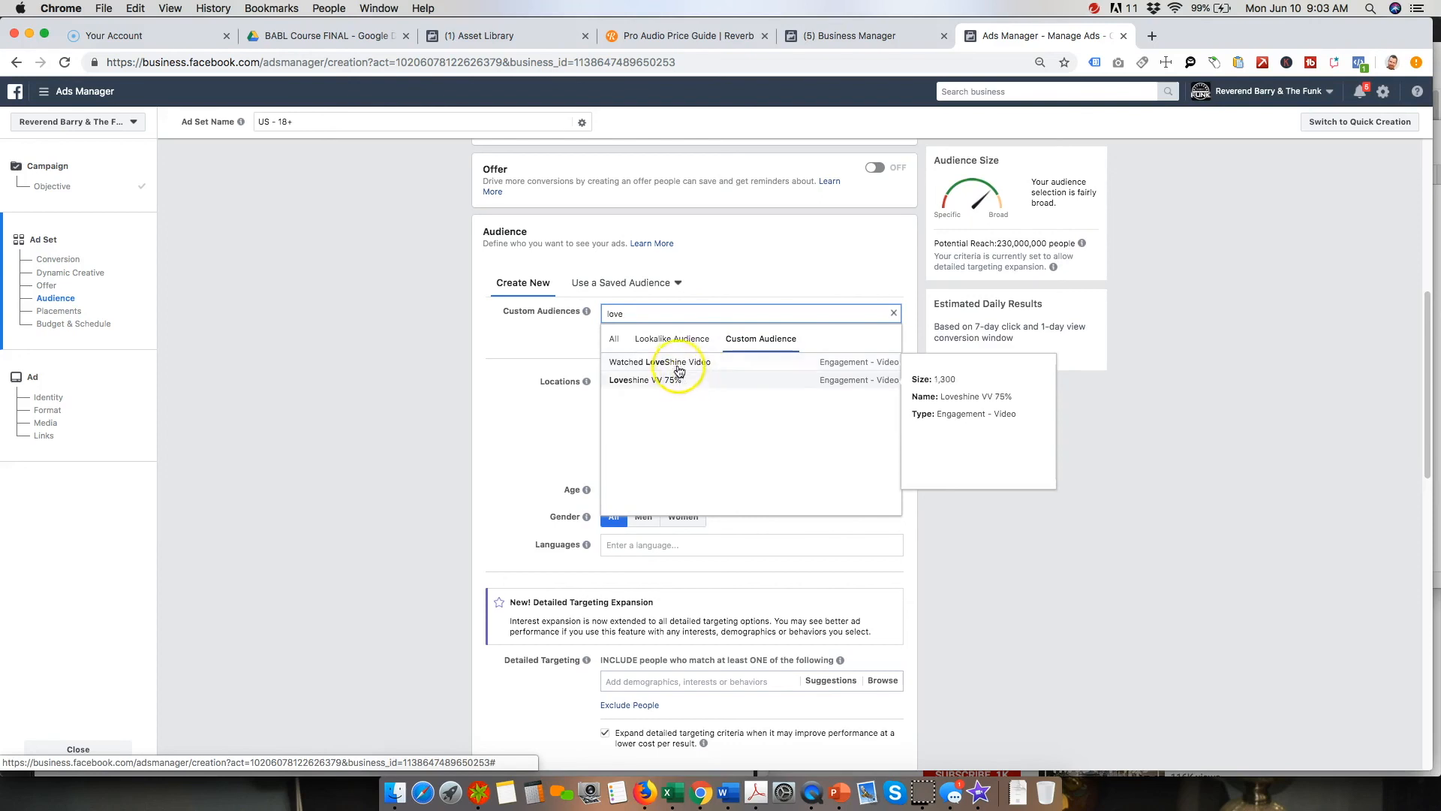
click(695, 363)
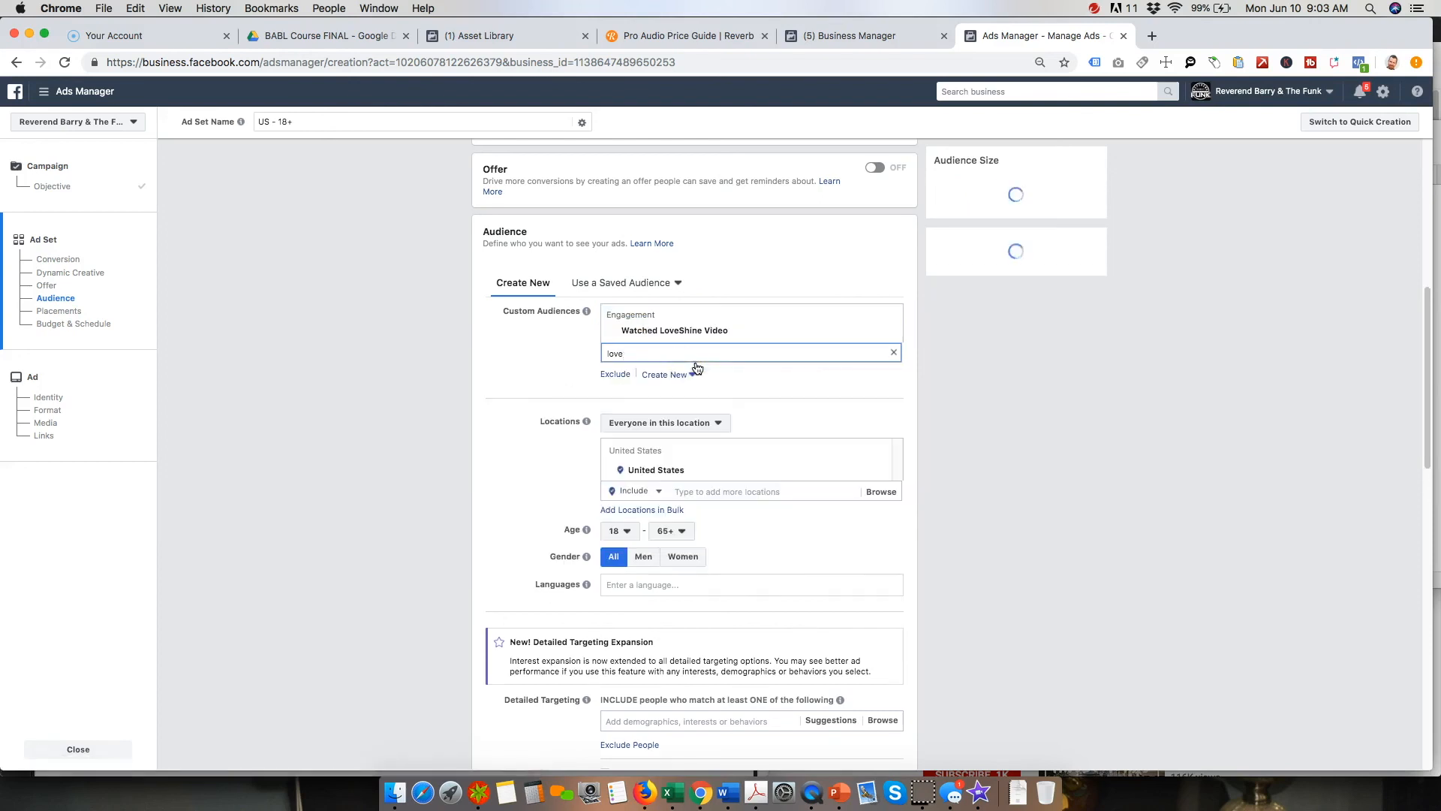
click(254, 421)
scroll(254, 421, down, 15)
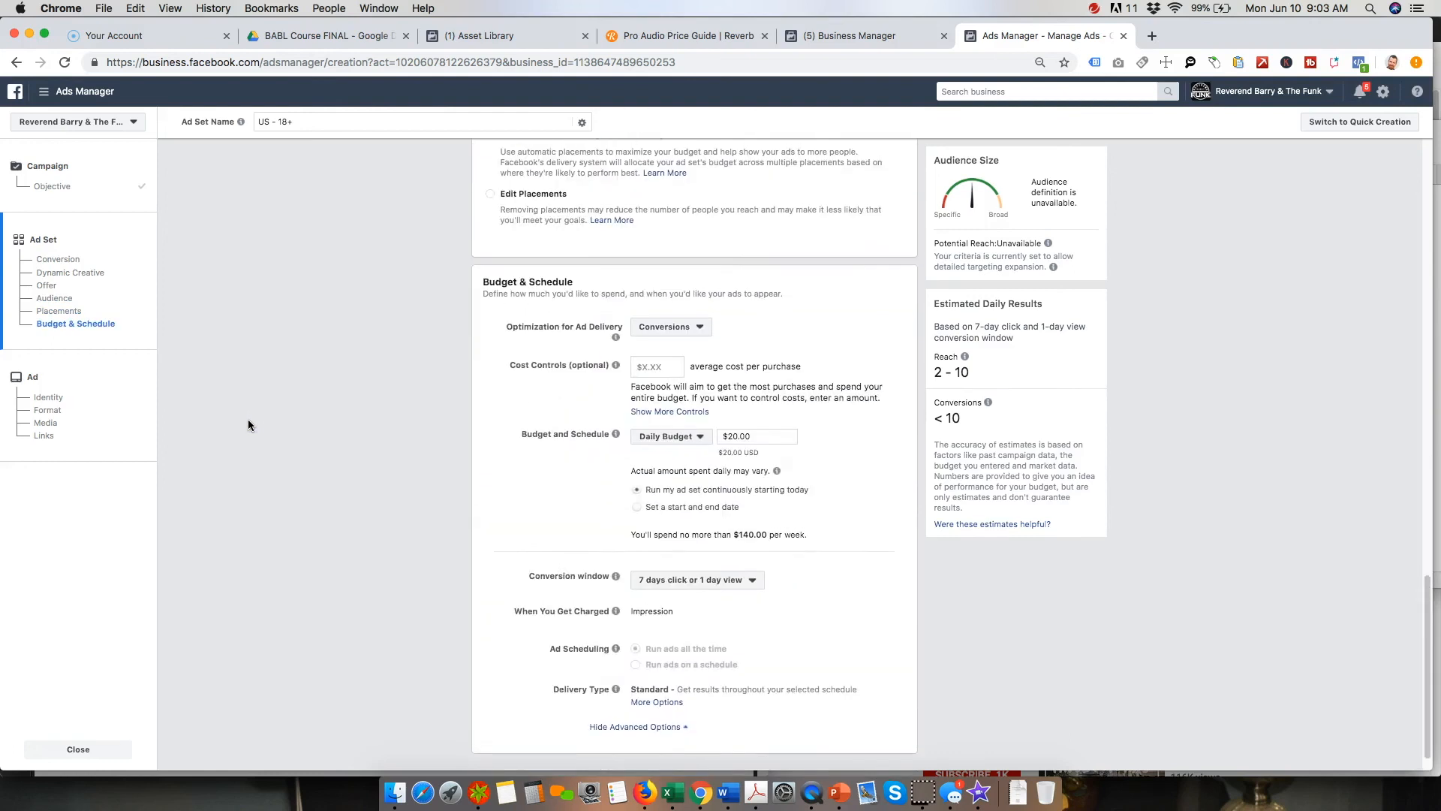
Step: Set the Conversions ad set's targeted location to Boca Raton, Florida in place of the United States
scroll(248, 420, up, 5)
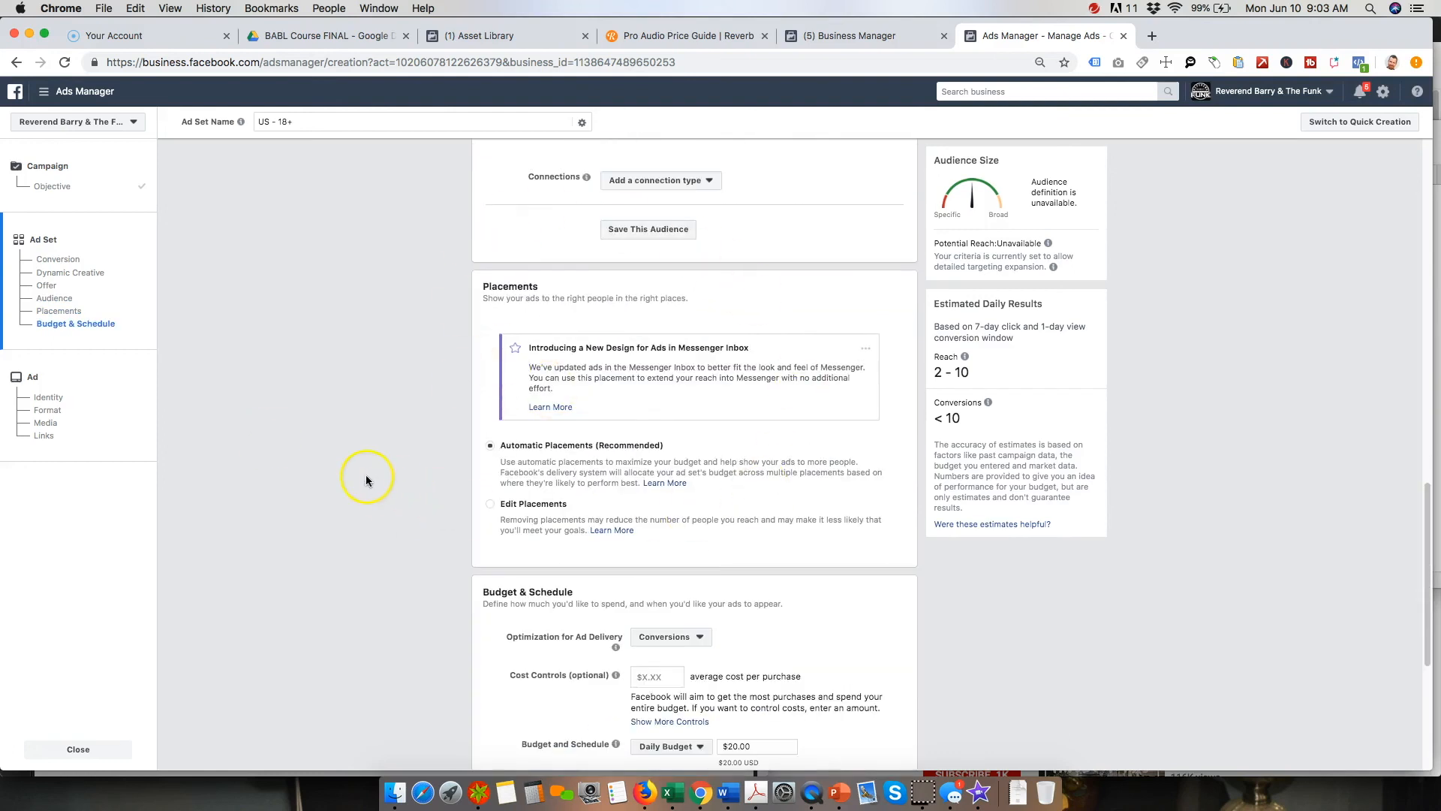
scroll(367, 481, up, 5)
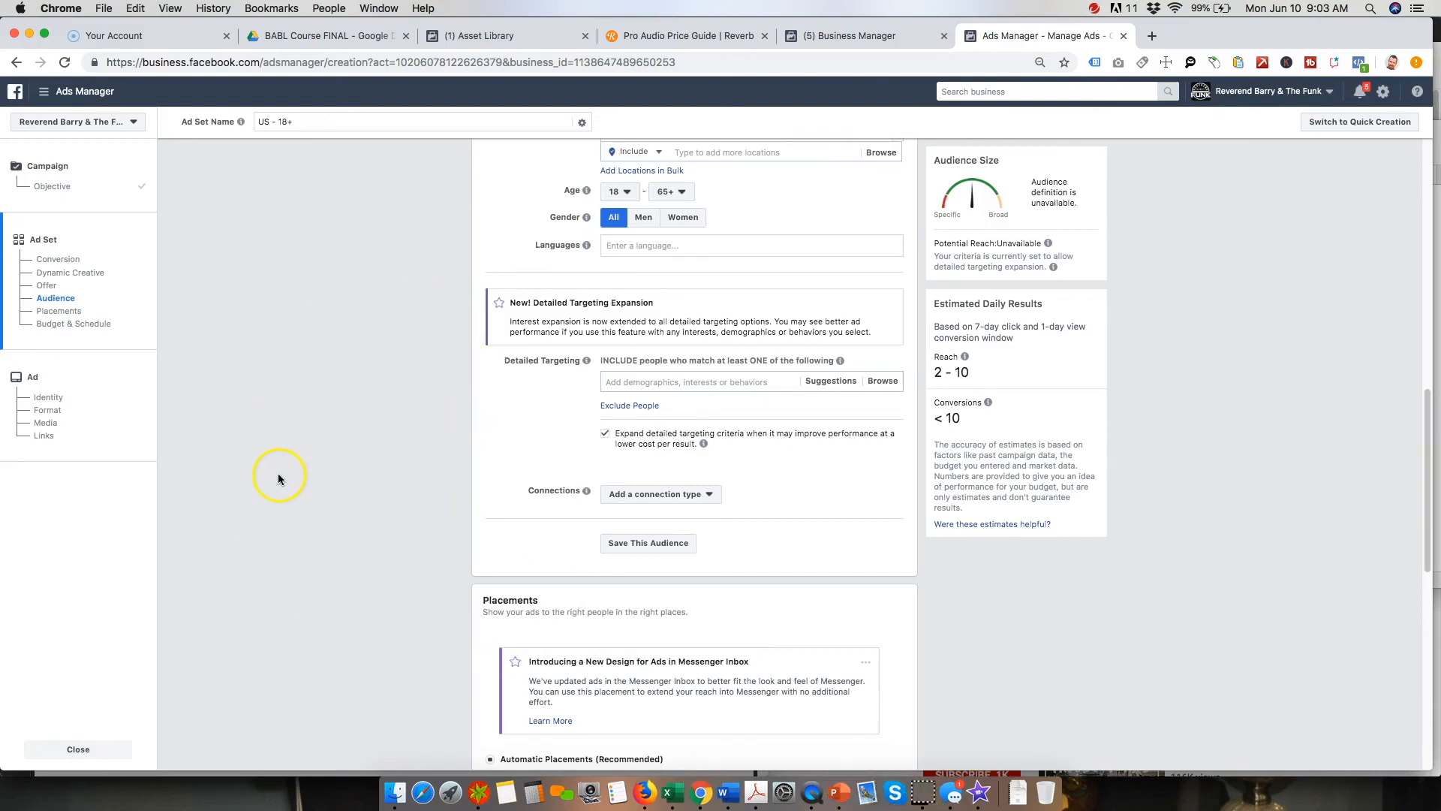
scroll(278, 473, up, 5)
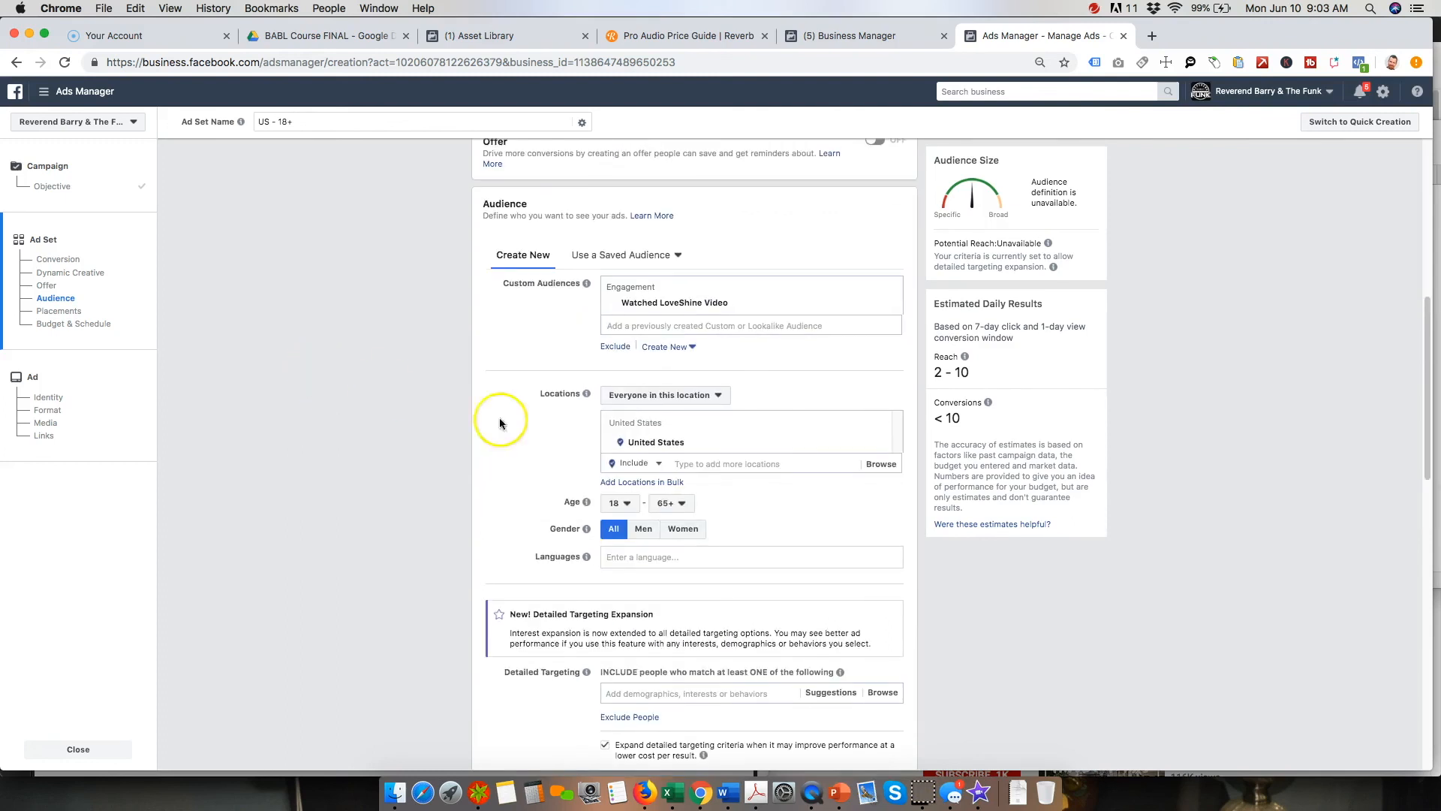
click(749, 461)
text(bo)
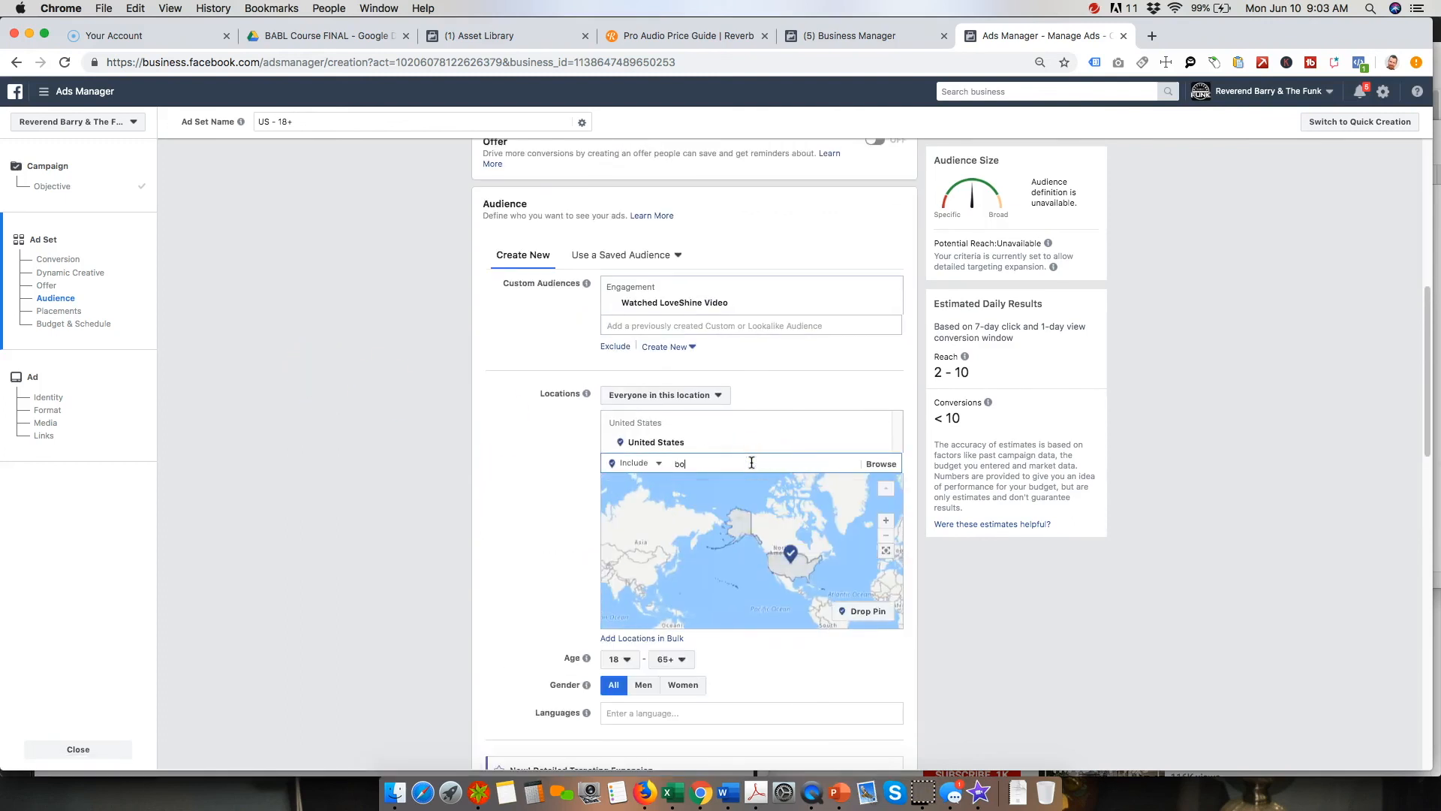
text(ac)
key(BackSpace)
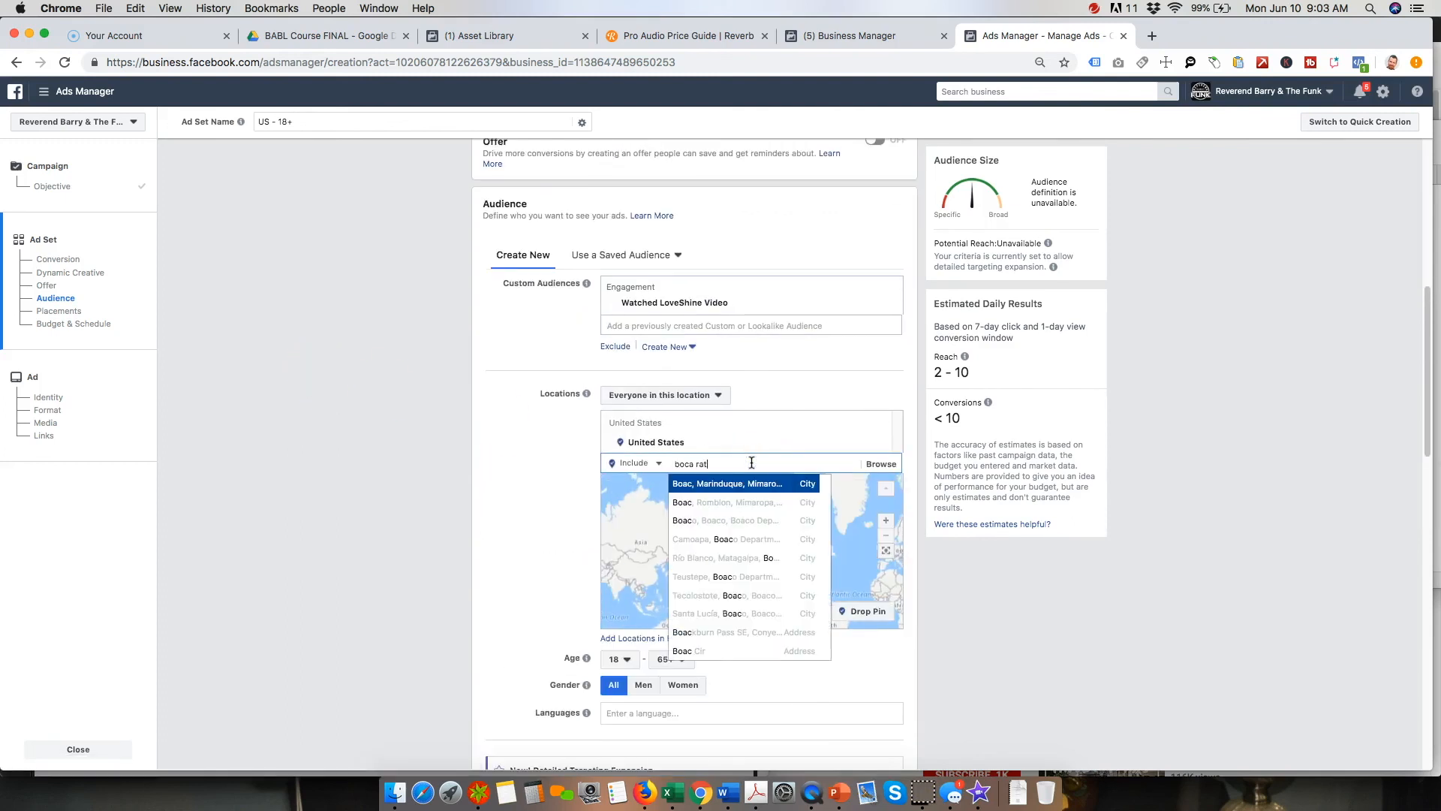
key(Return)
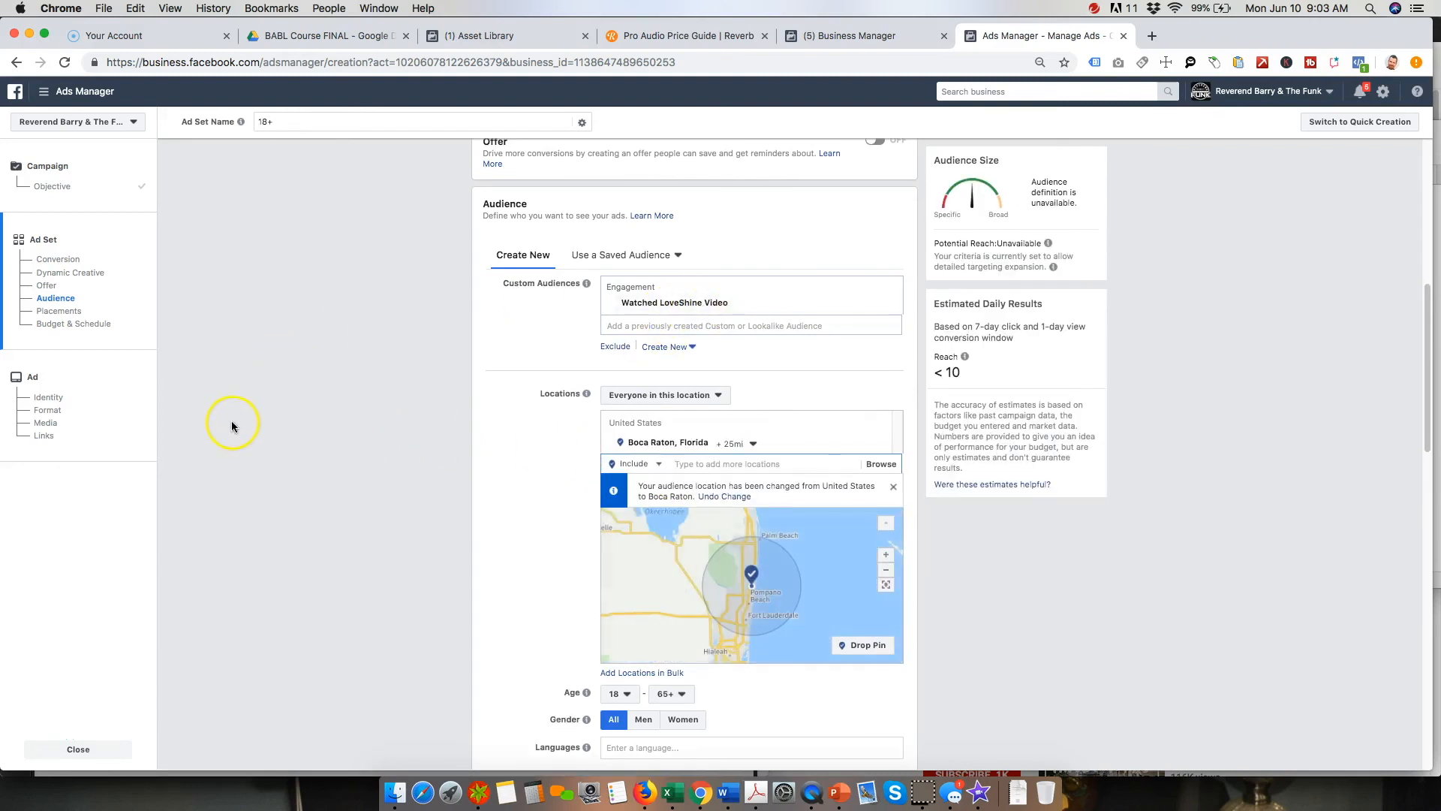
Step: Add a Facebook Pages connection targeting people who like the Reverend Barry & The Funk page
scroll(203, 448, down, 5)
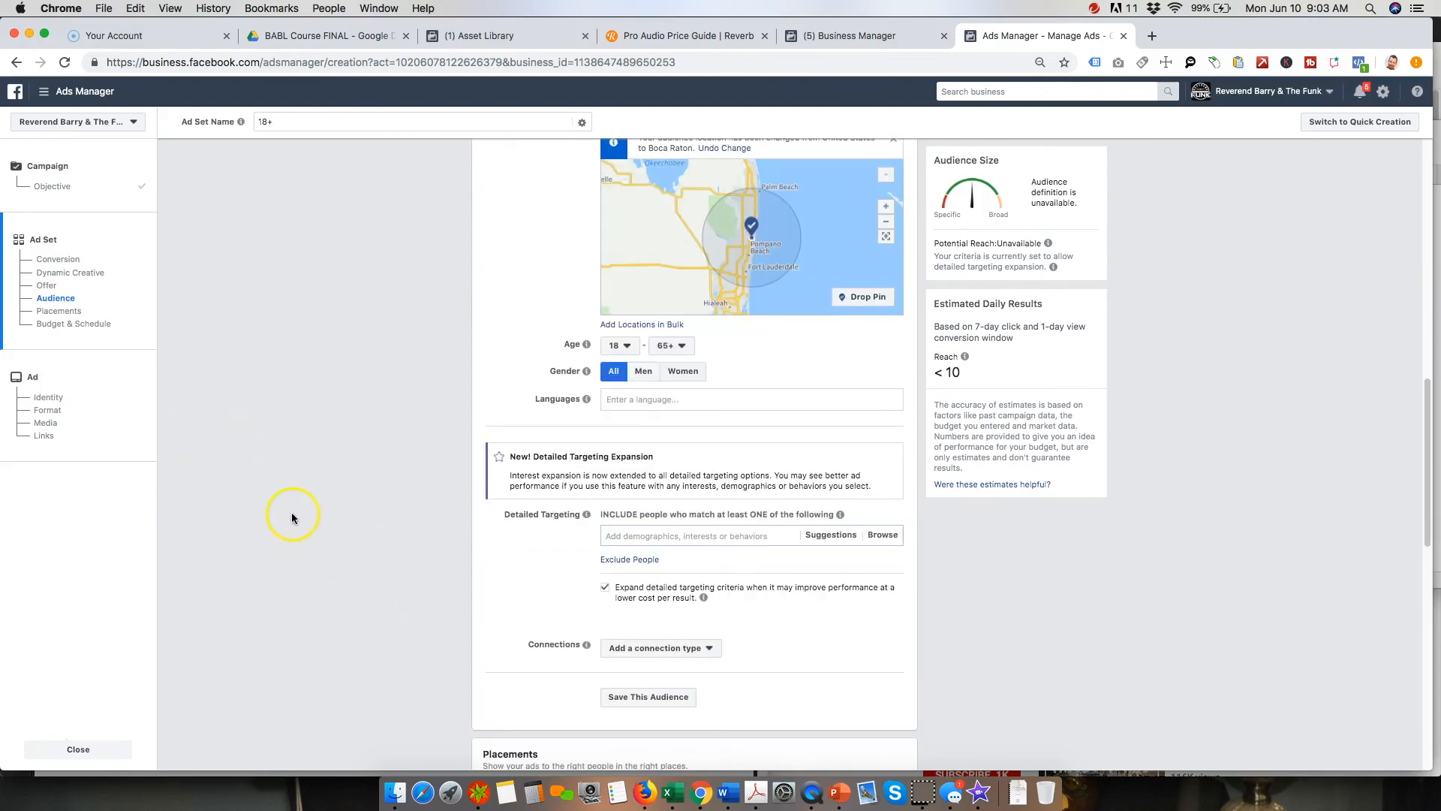
scroll(292, 517, down, 1)
click(657, 562)
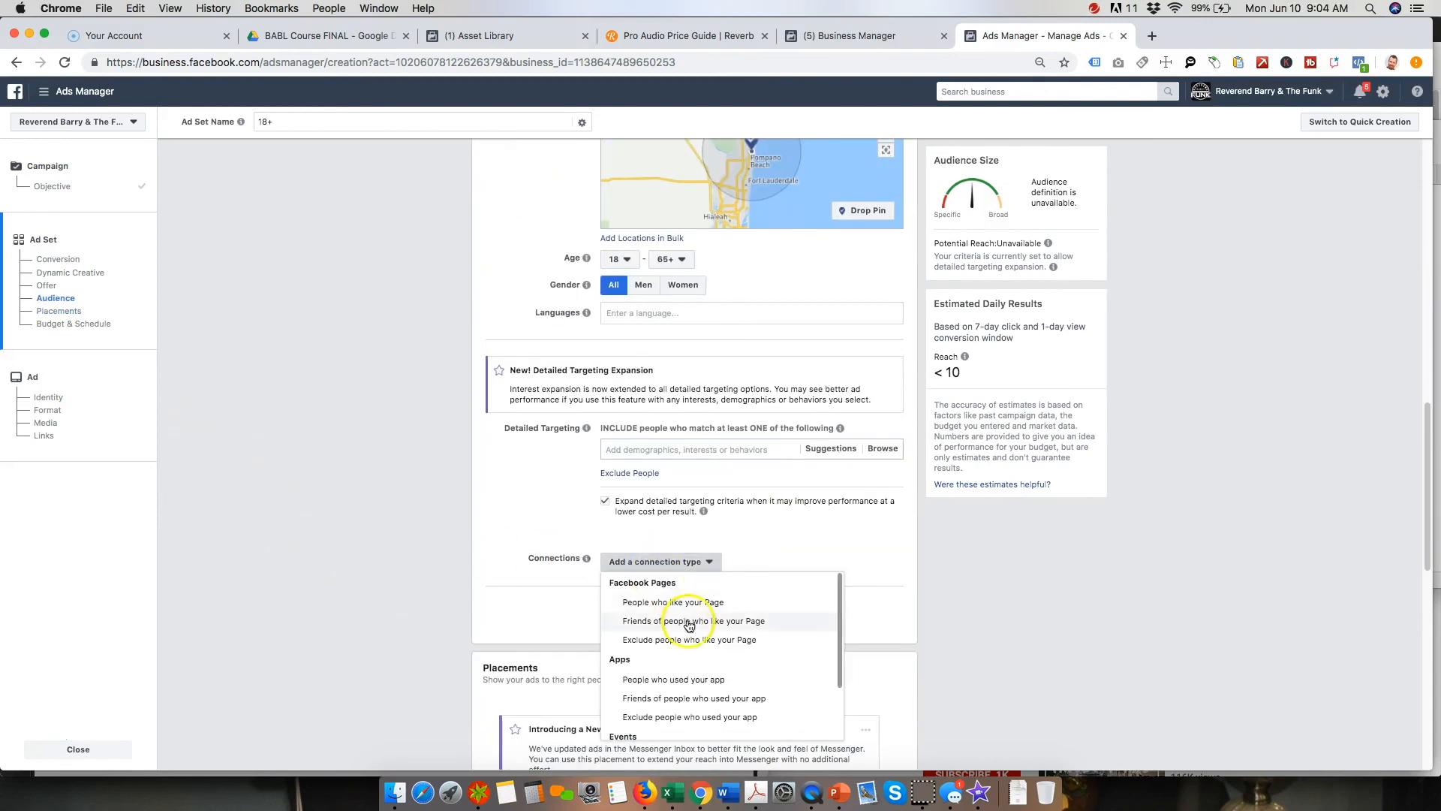
click(661, 602)
click(623, 613)
text(rev)
click(659, 634)
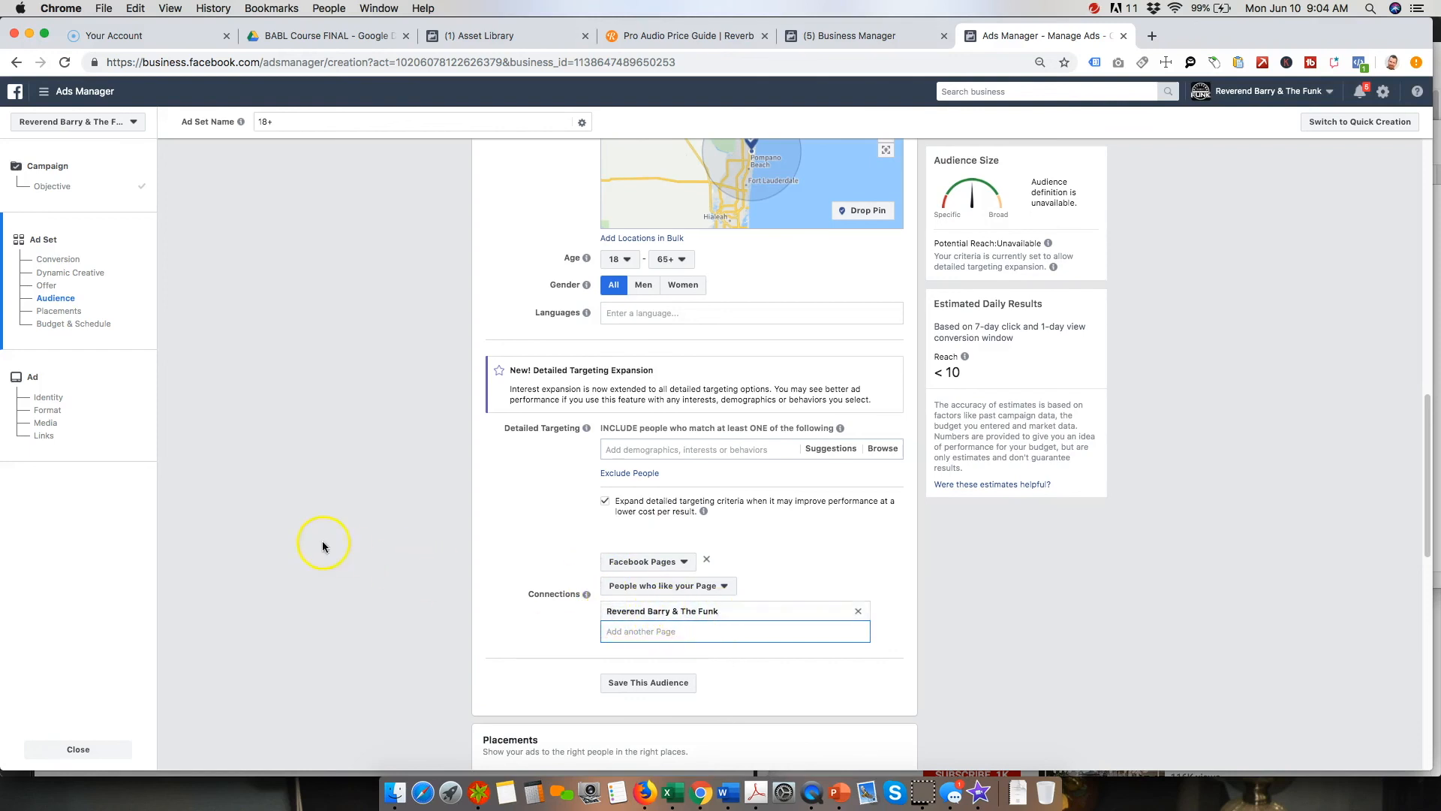
Step: Remove the Reverend Barry & The Funk page from the ad set's Connections
scroll(322, 540, up, 5)
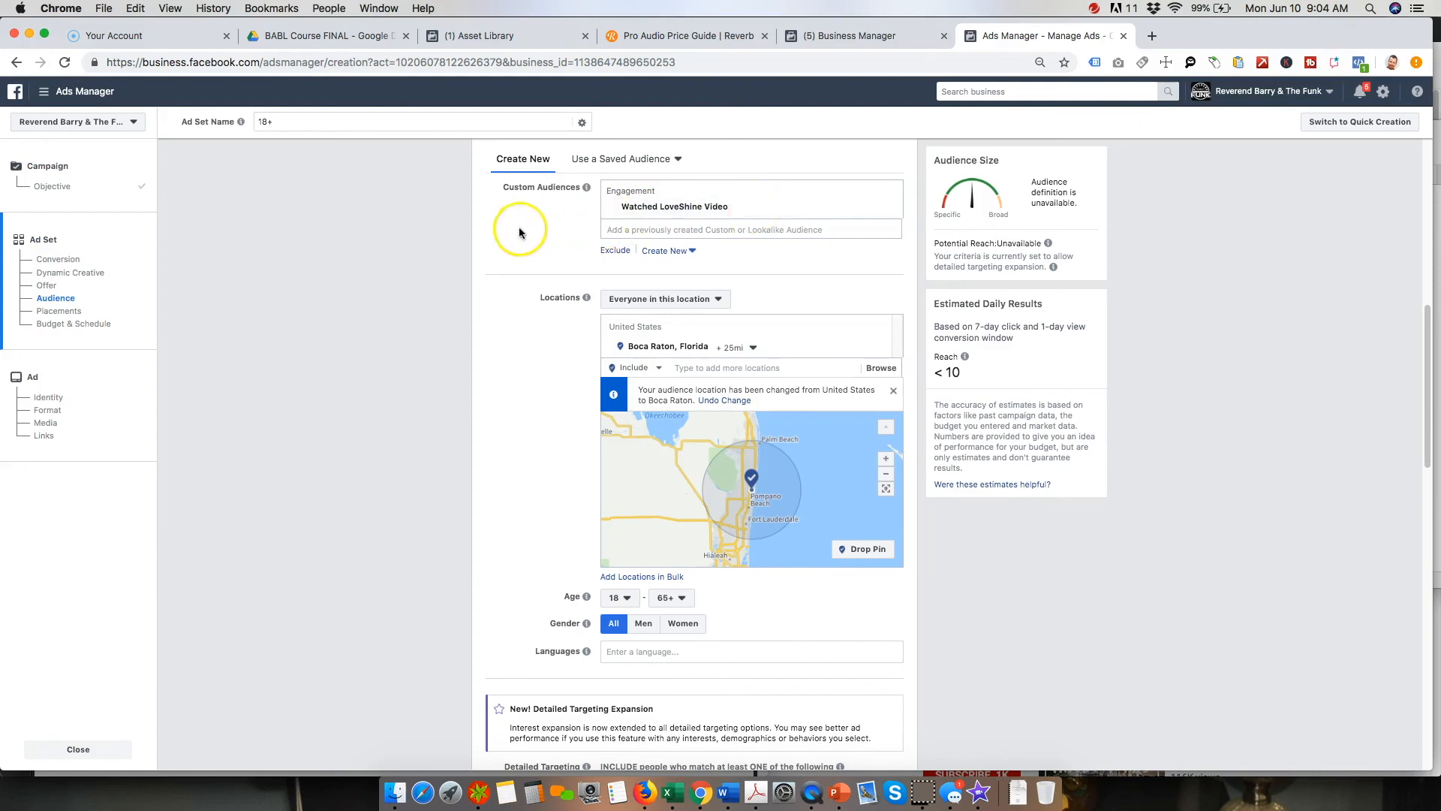
scroll(379, 442, down, 8)
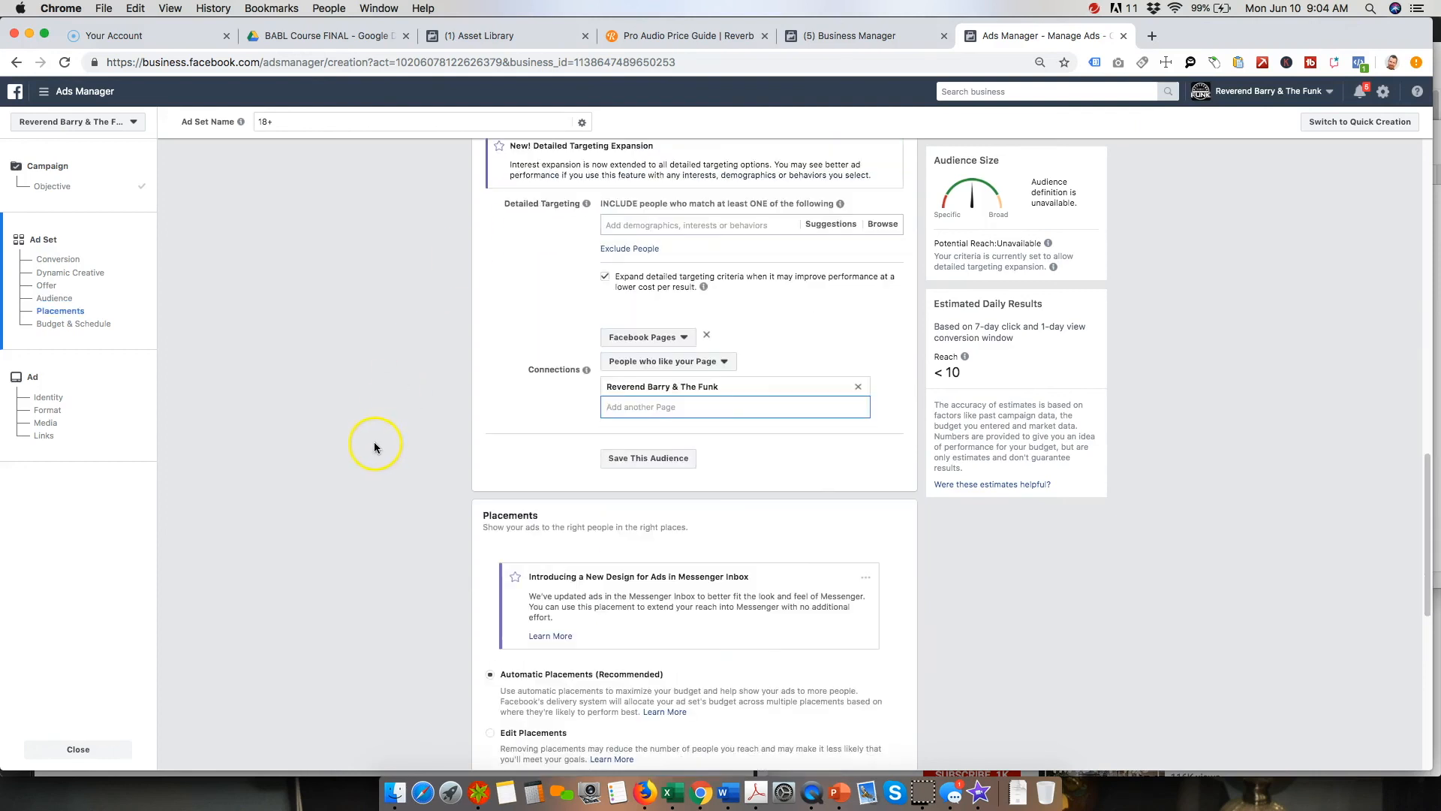
click(858, 387)
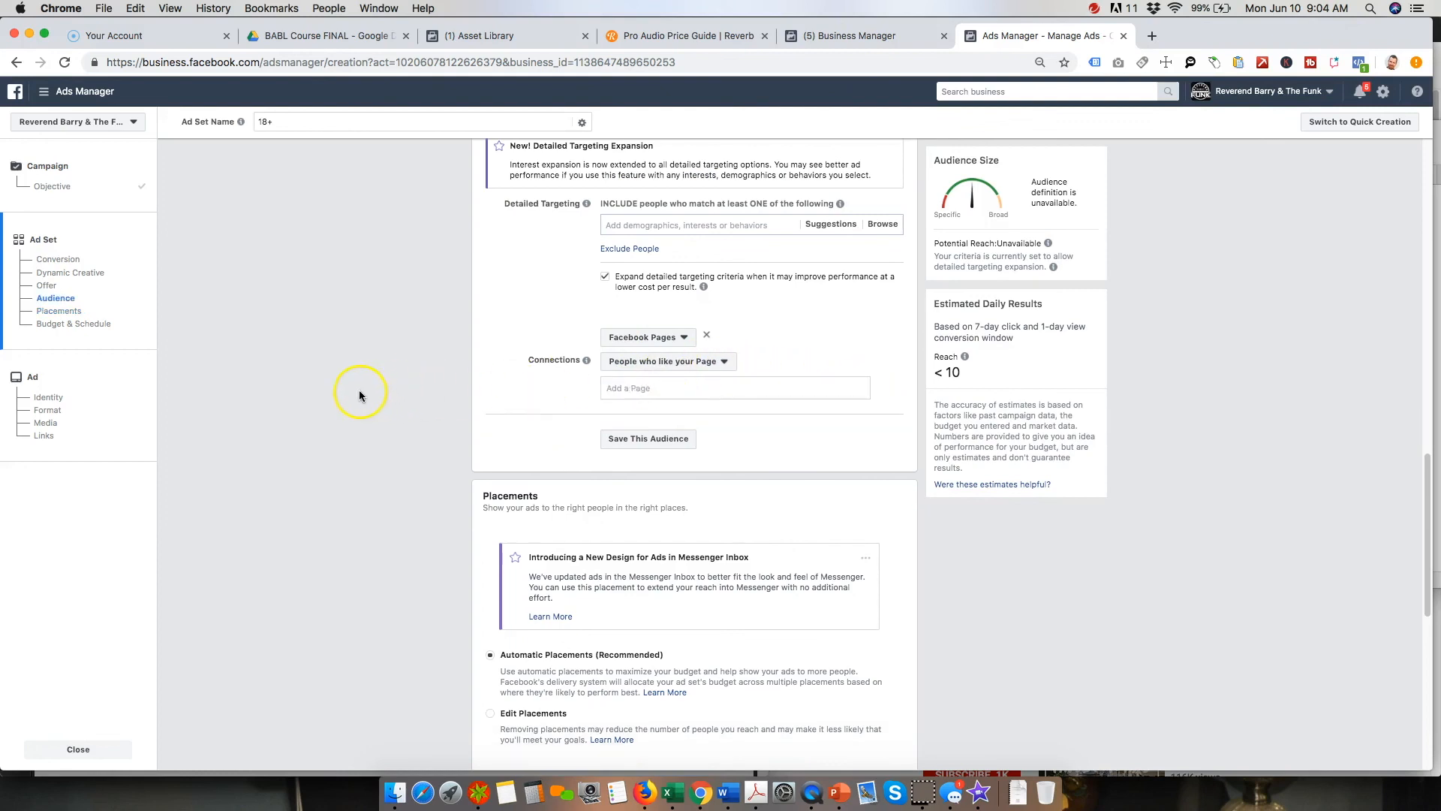
Step: Review the ad set's audience settings, and switch to PowerPoint to highlight the Visit FB Page line of the Middle of Funnel Strategy
scroll(439, 346, up, 10)
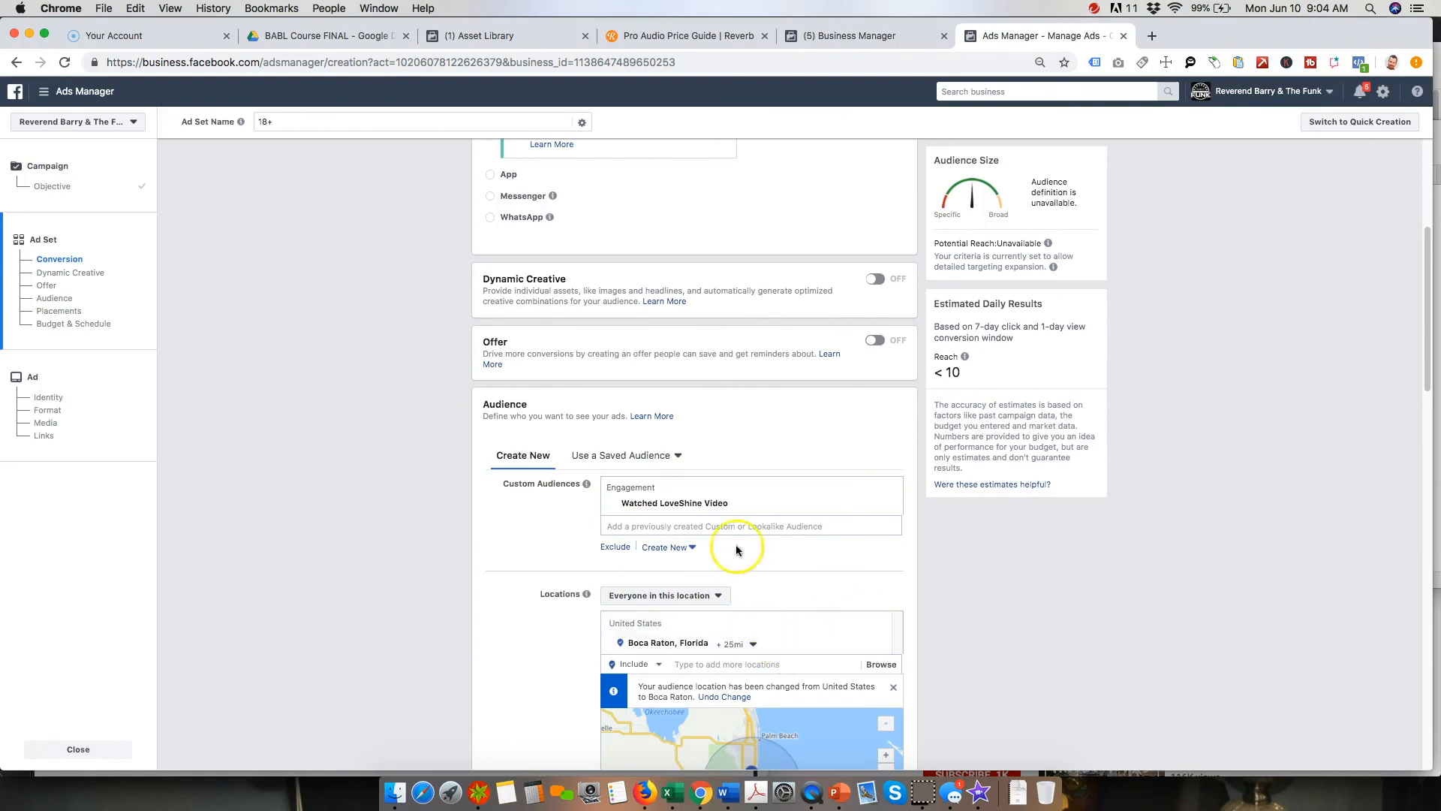
scroll(1171, 612, down, 3)
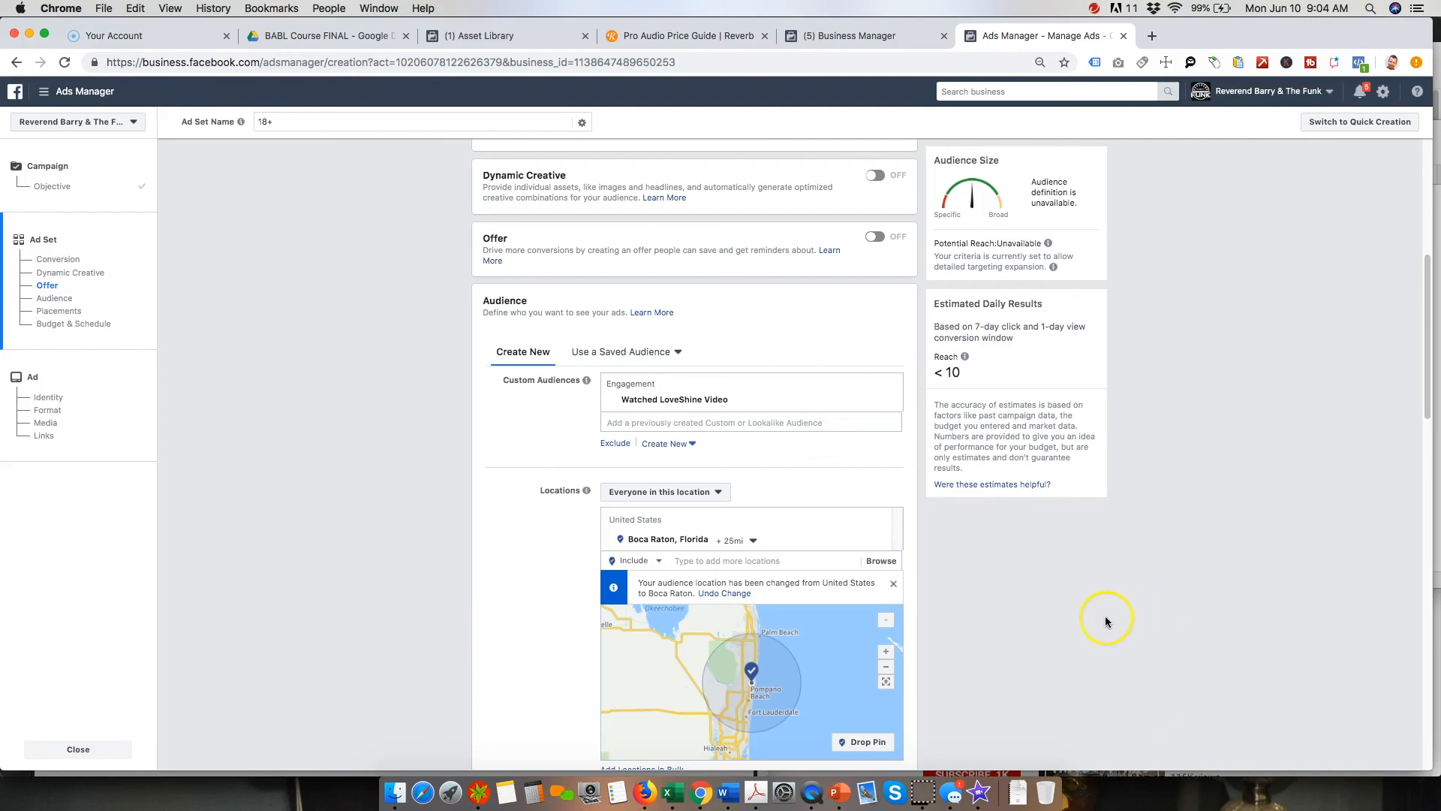
scroll(1102, 620, down, 5)
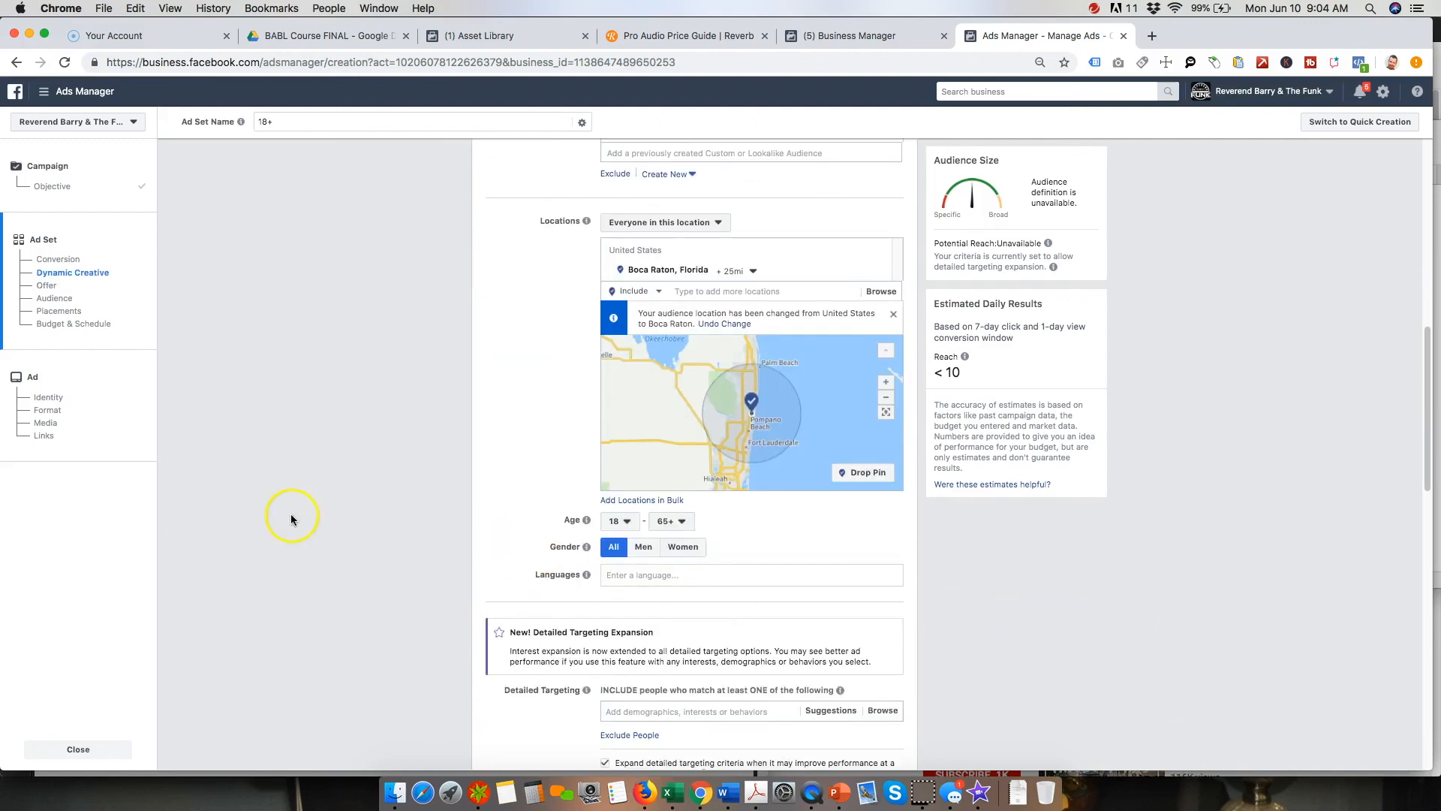
scroll(307, 540, up, 8)
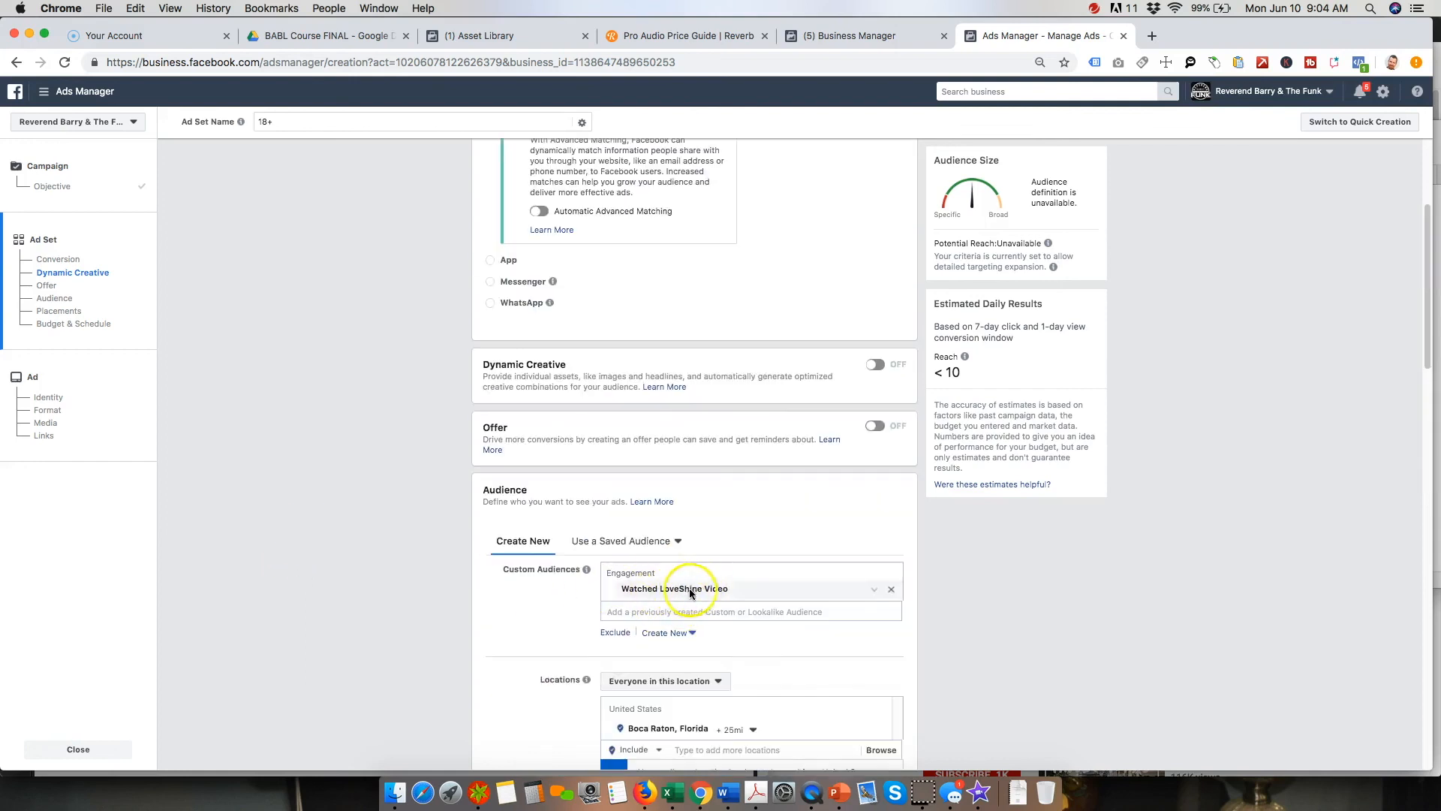
scroll(1118, 615, down, 7)
scroll(1123, 614, down, 7)
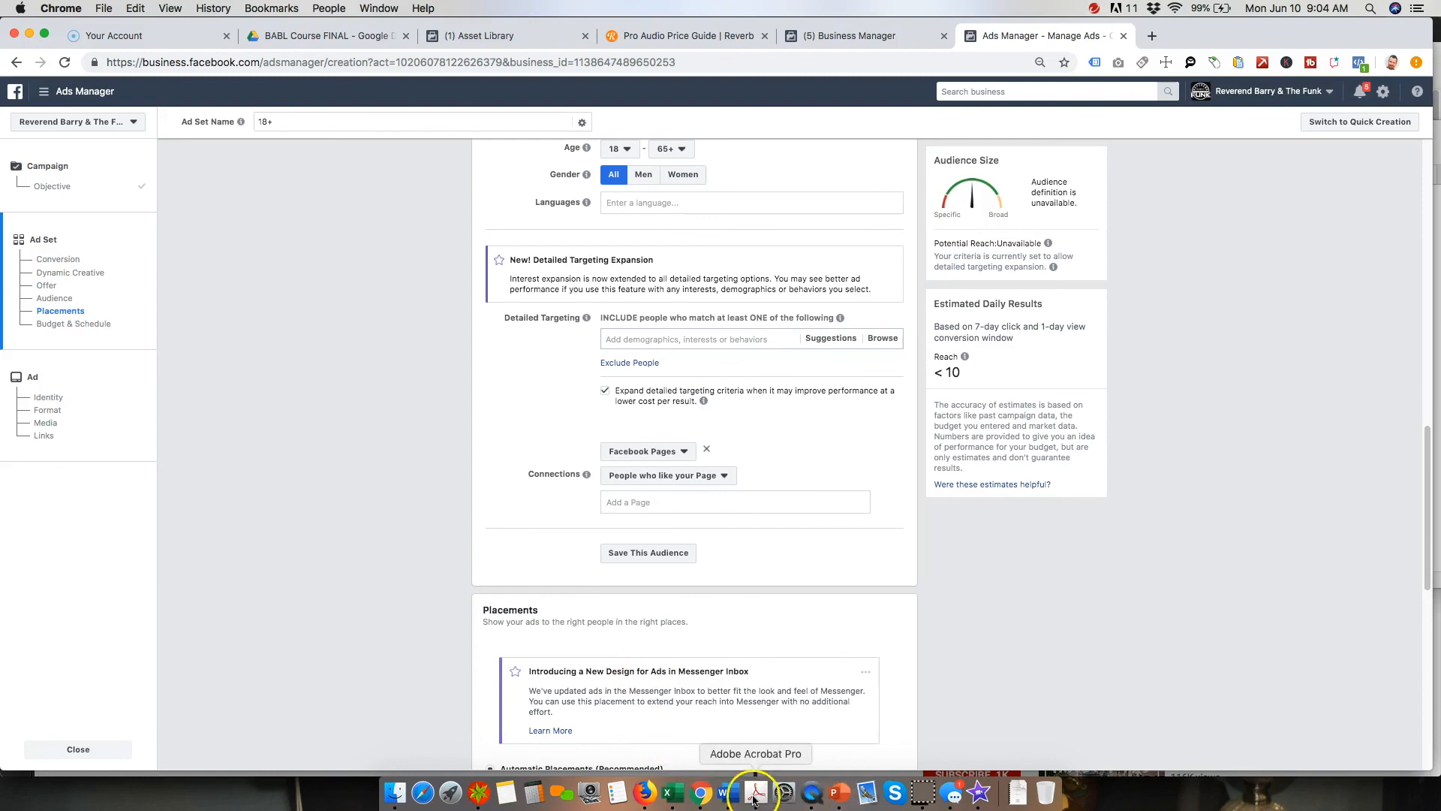
click(840, 792)
drag(475, 502, 485, 546)
Step: Switch to Ads Manager in Chrome and replace the Watched LoveShine Video custom audience with Visited Funk FB Page
click(698, 792)
scroll(319, 523, up, 8)
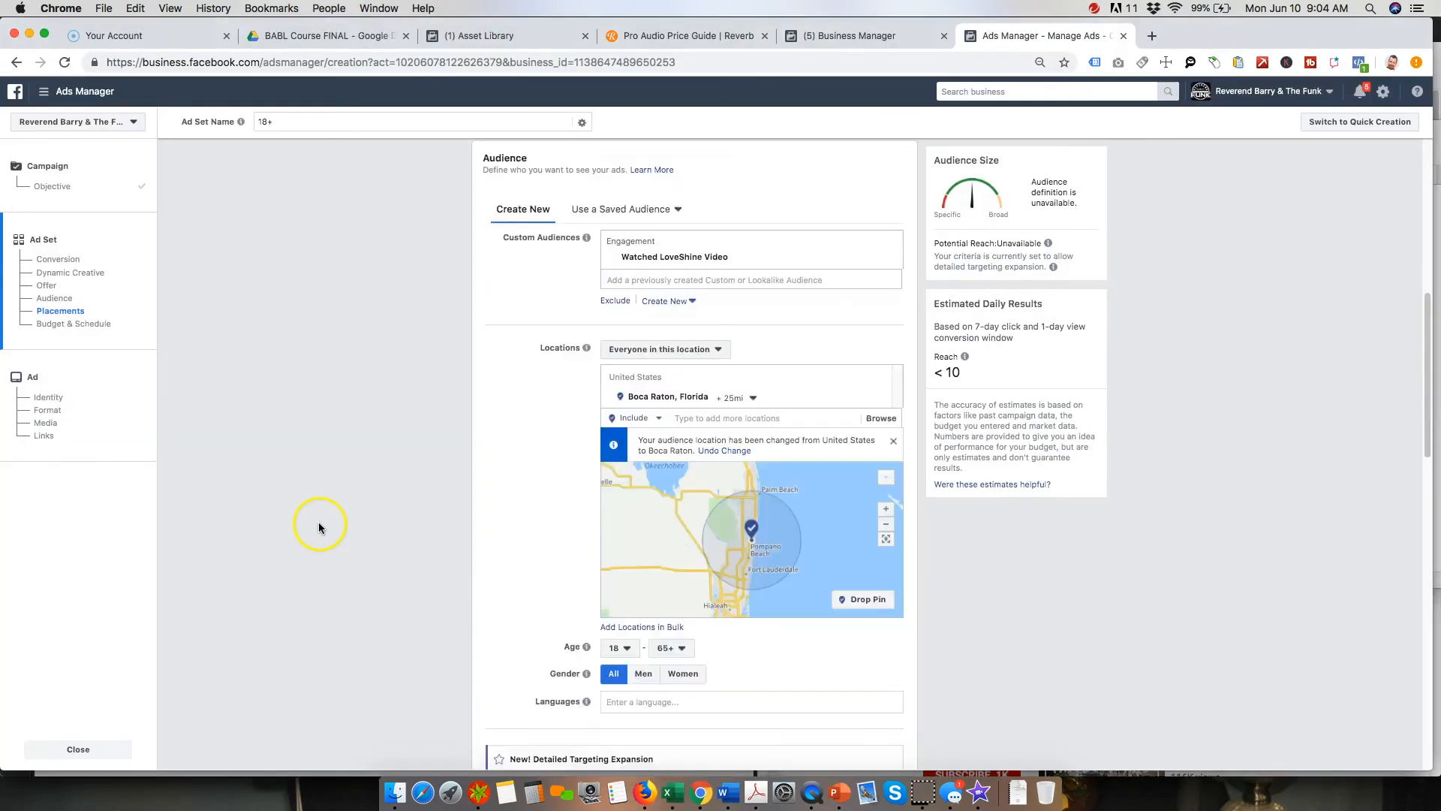
click(891, 264)
click(721, 249)
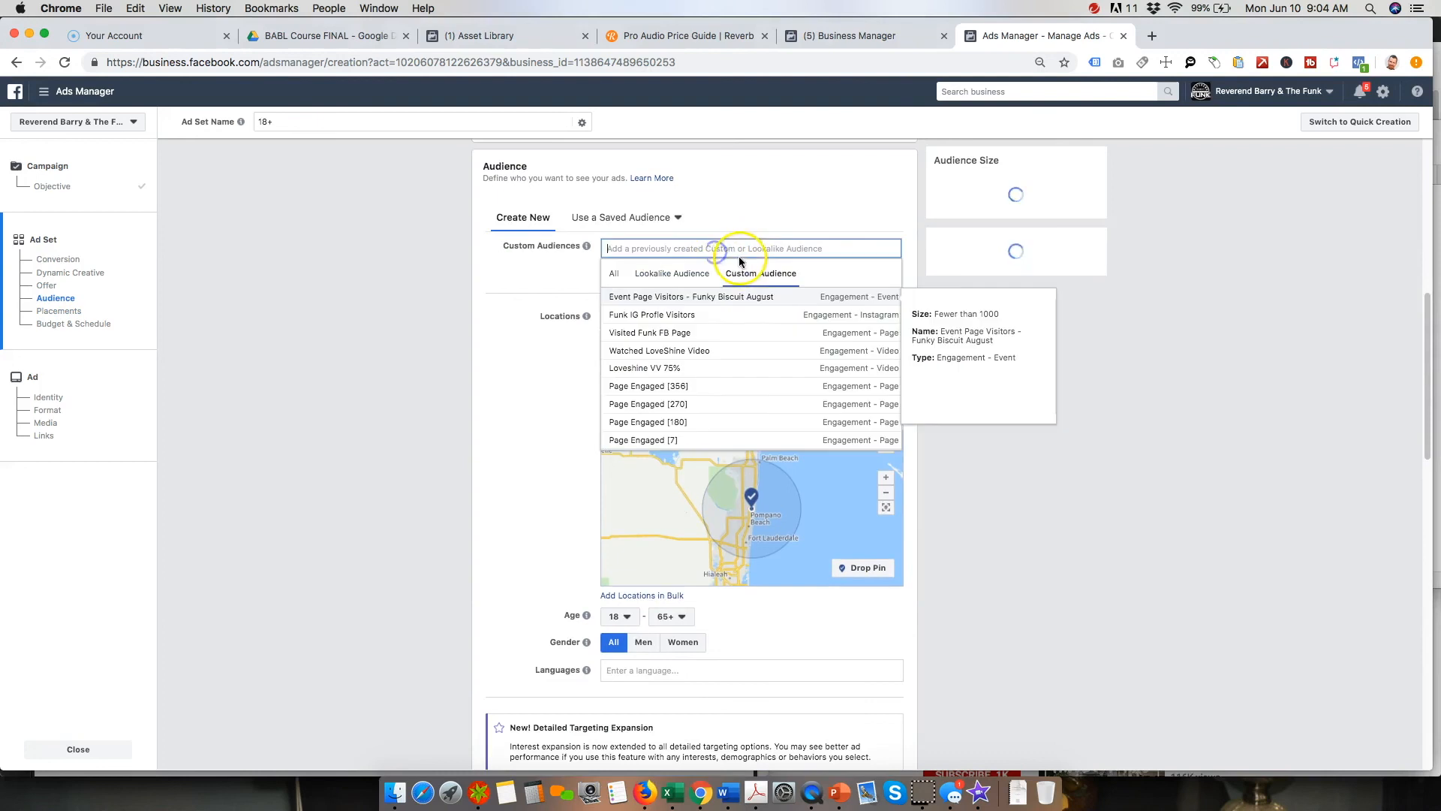
click(759, 273)
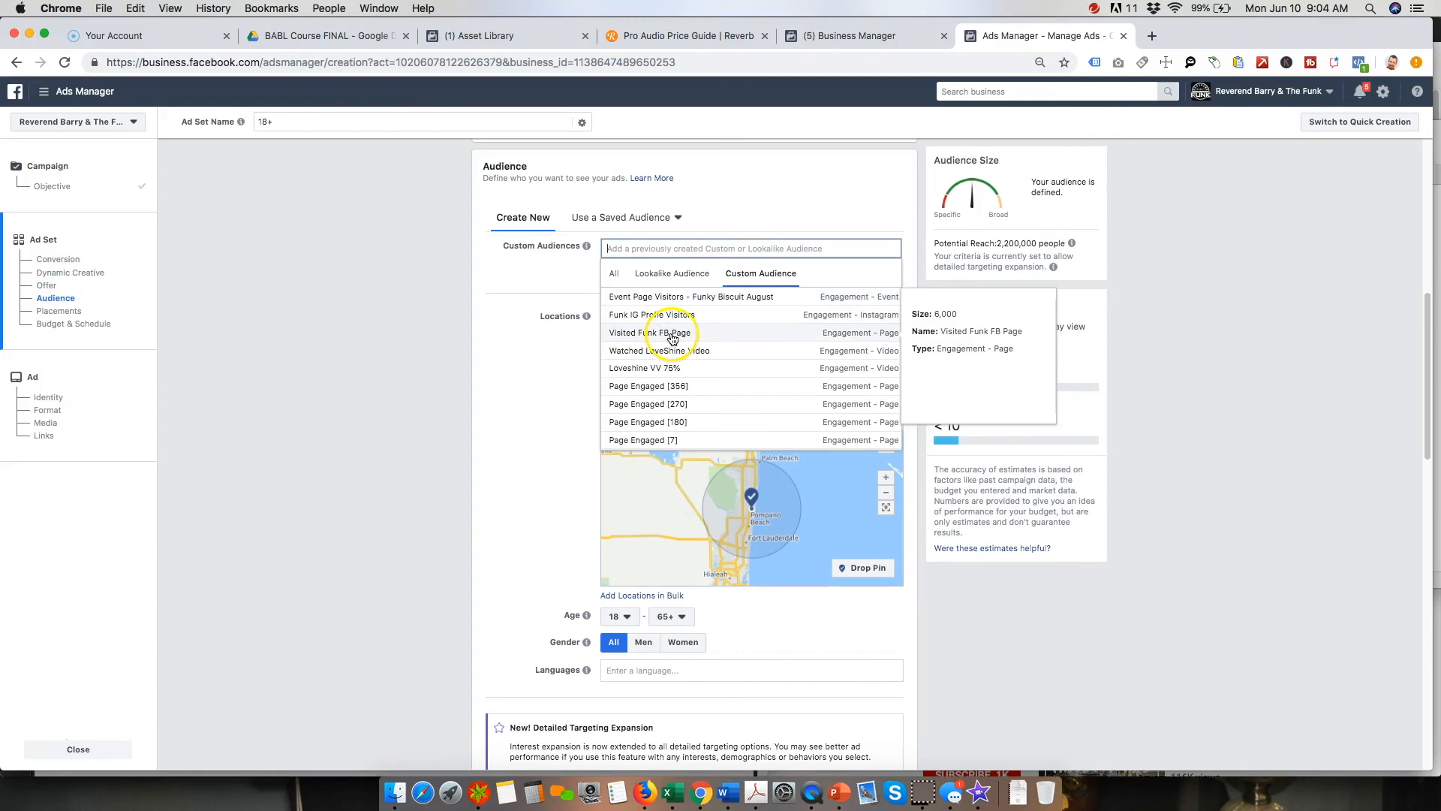
click(712, 336)
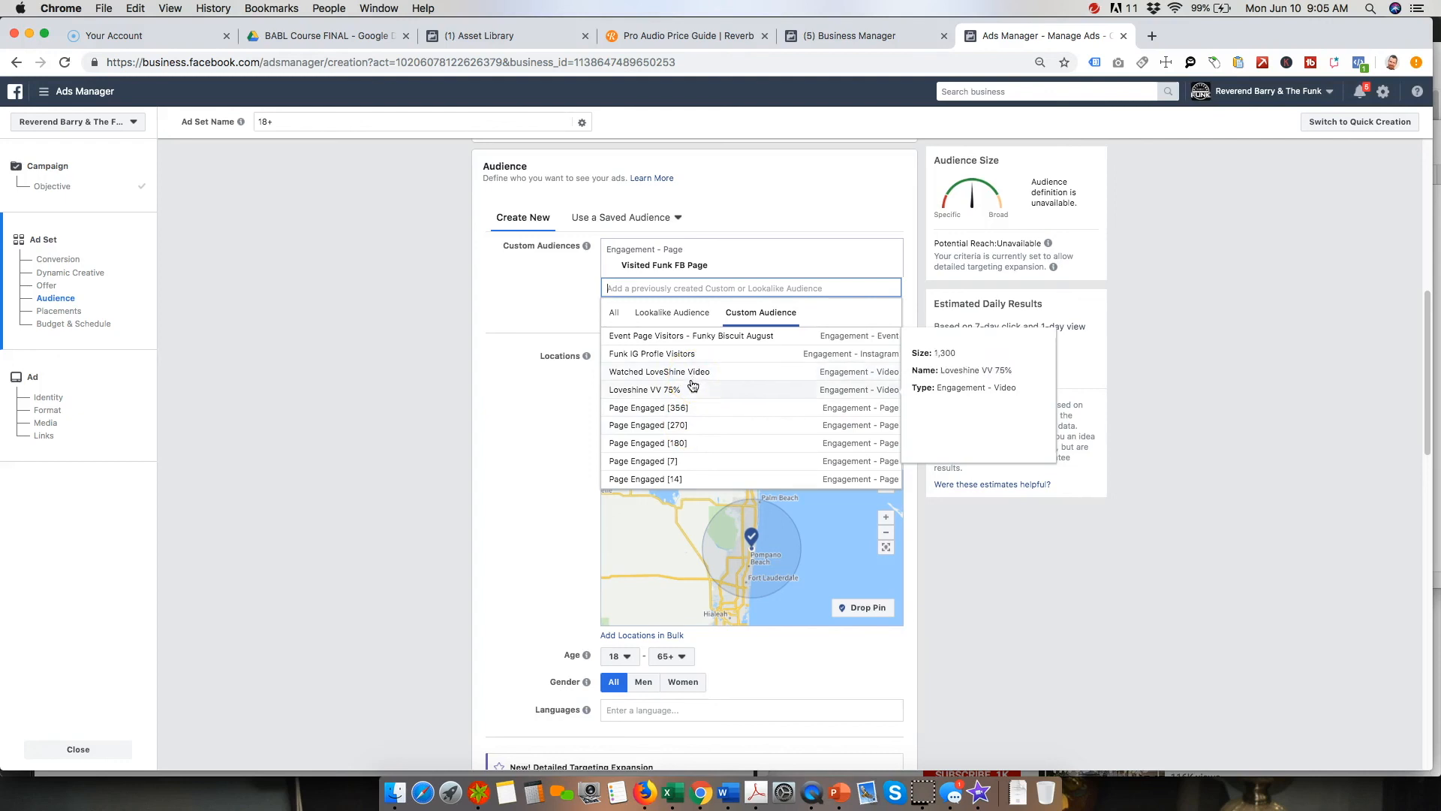
Step: Add the Event Page Visitors - Funky Biscuit August custom audience to the ad set
click(628, 339)
click(686, 339)
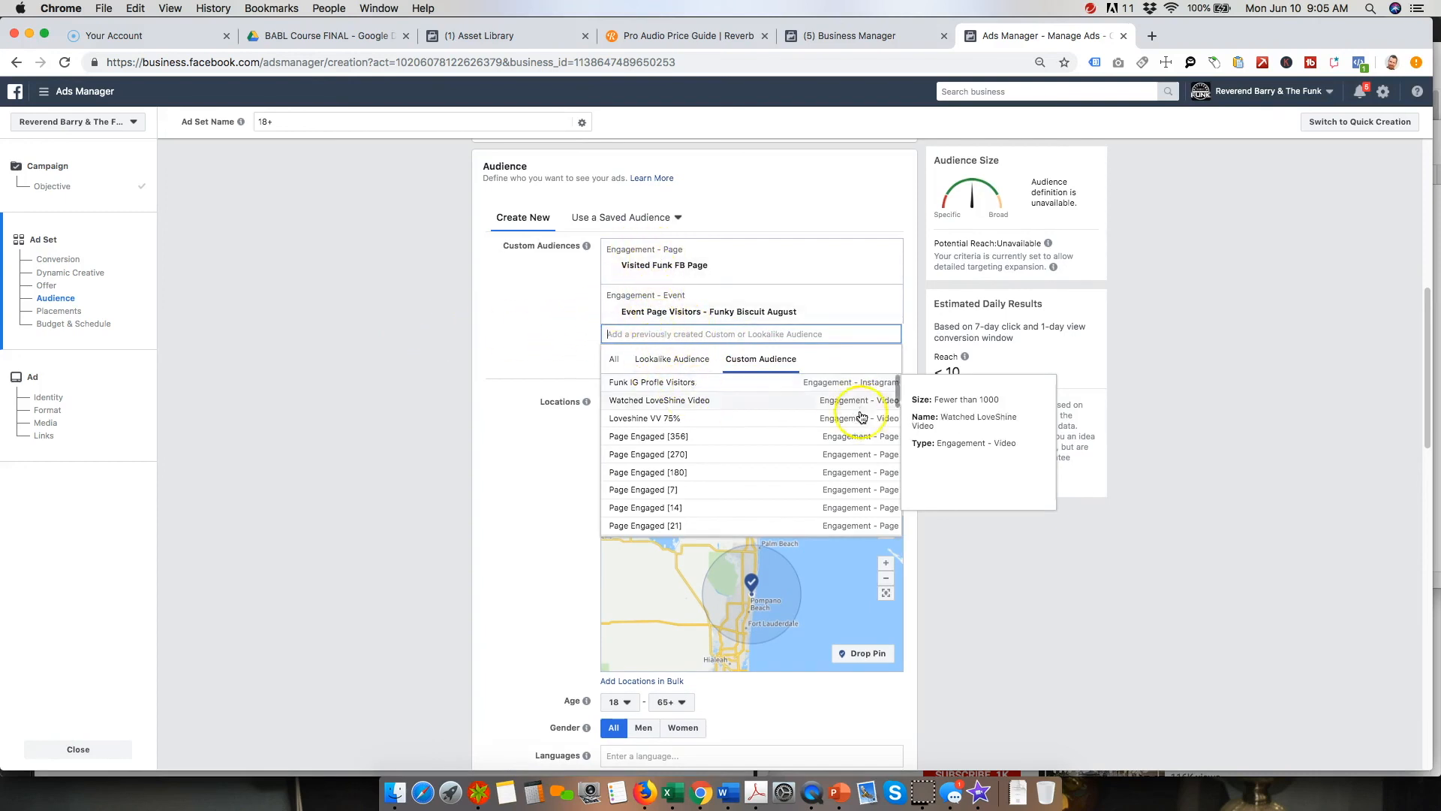
click(1216, 647)
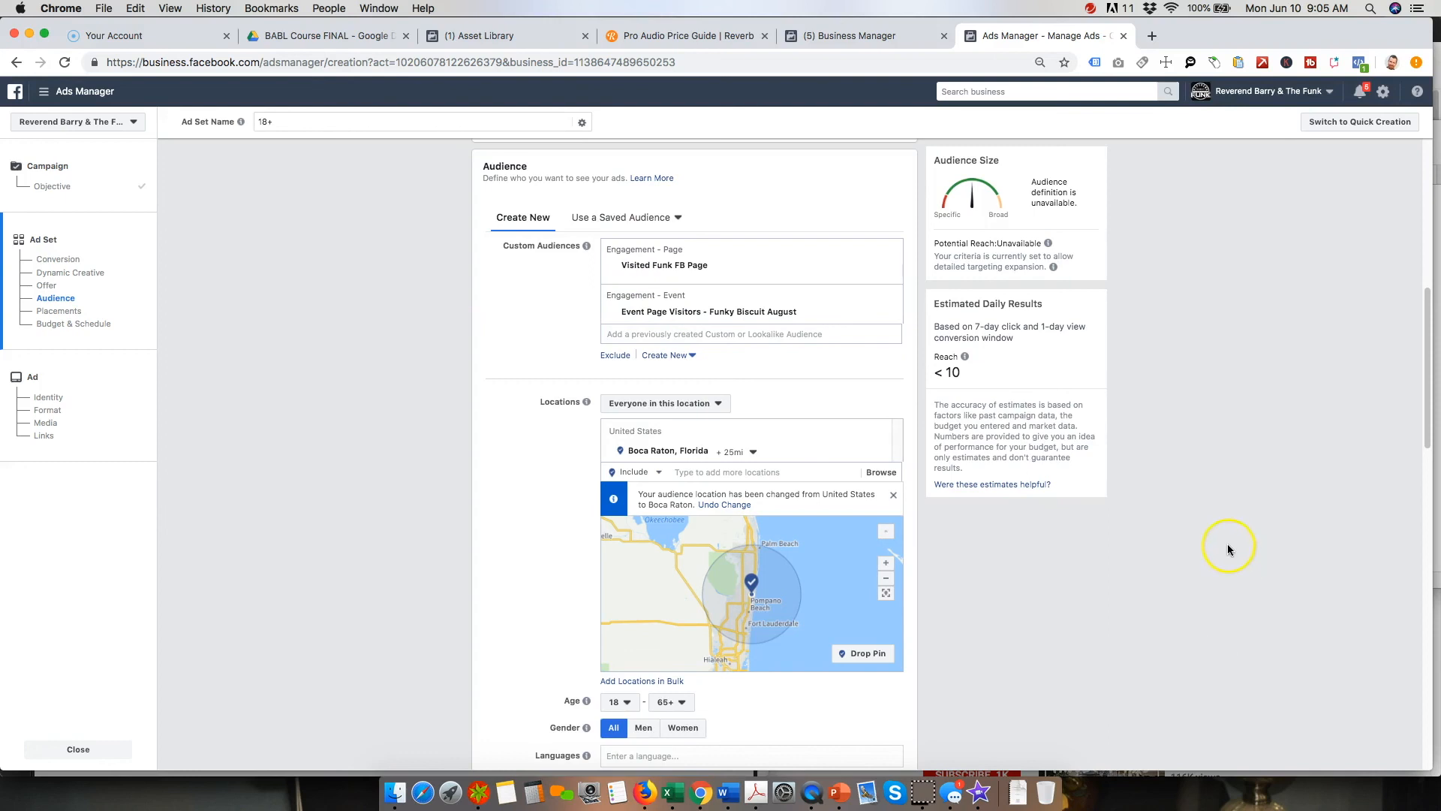
Step: Look over the ad set's remaining targeting settings, and switch to PowerPoint to view the Top of Funnel slide 15
scroll(1227, 545, down, 3)
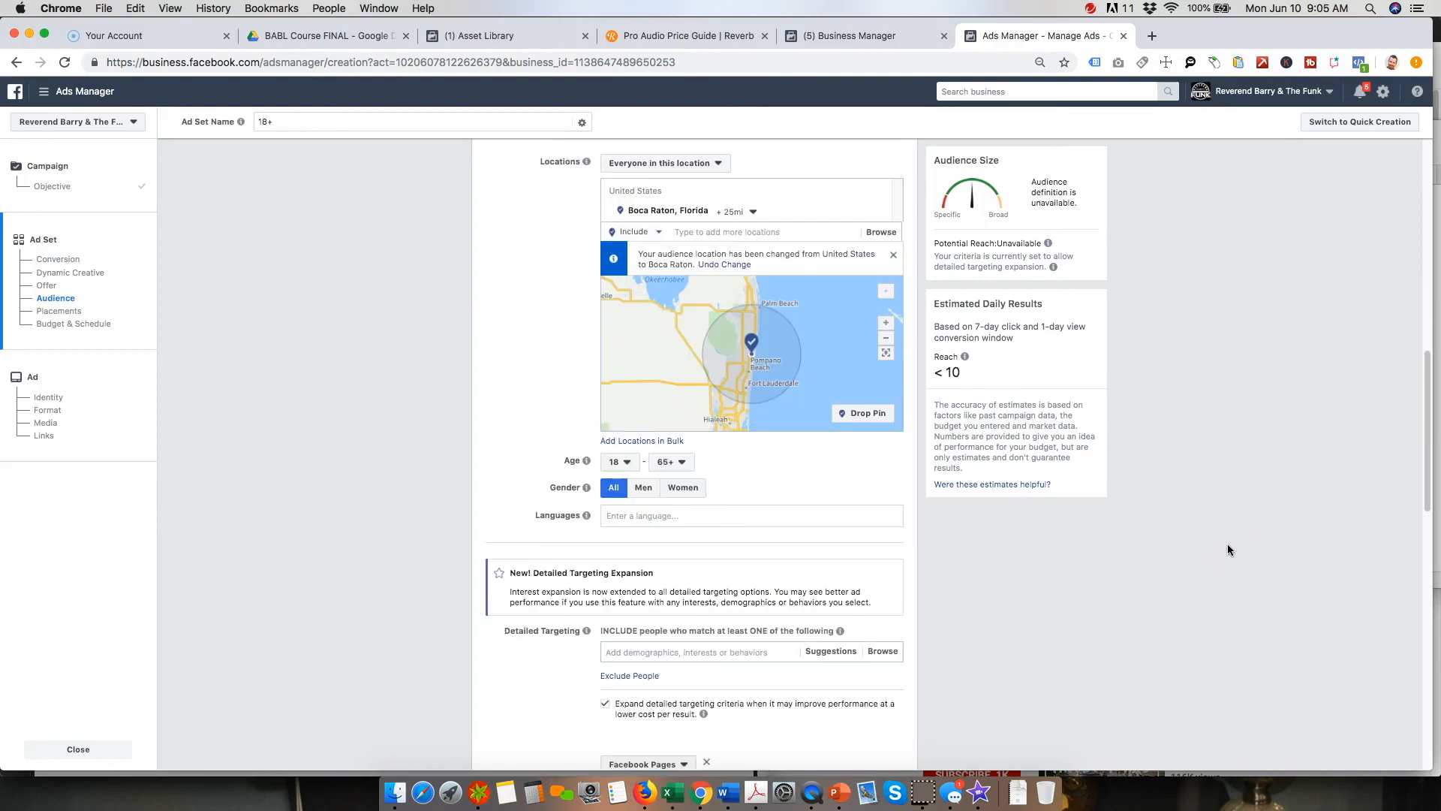
scroll(1228, 544, down, 5)
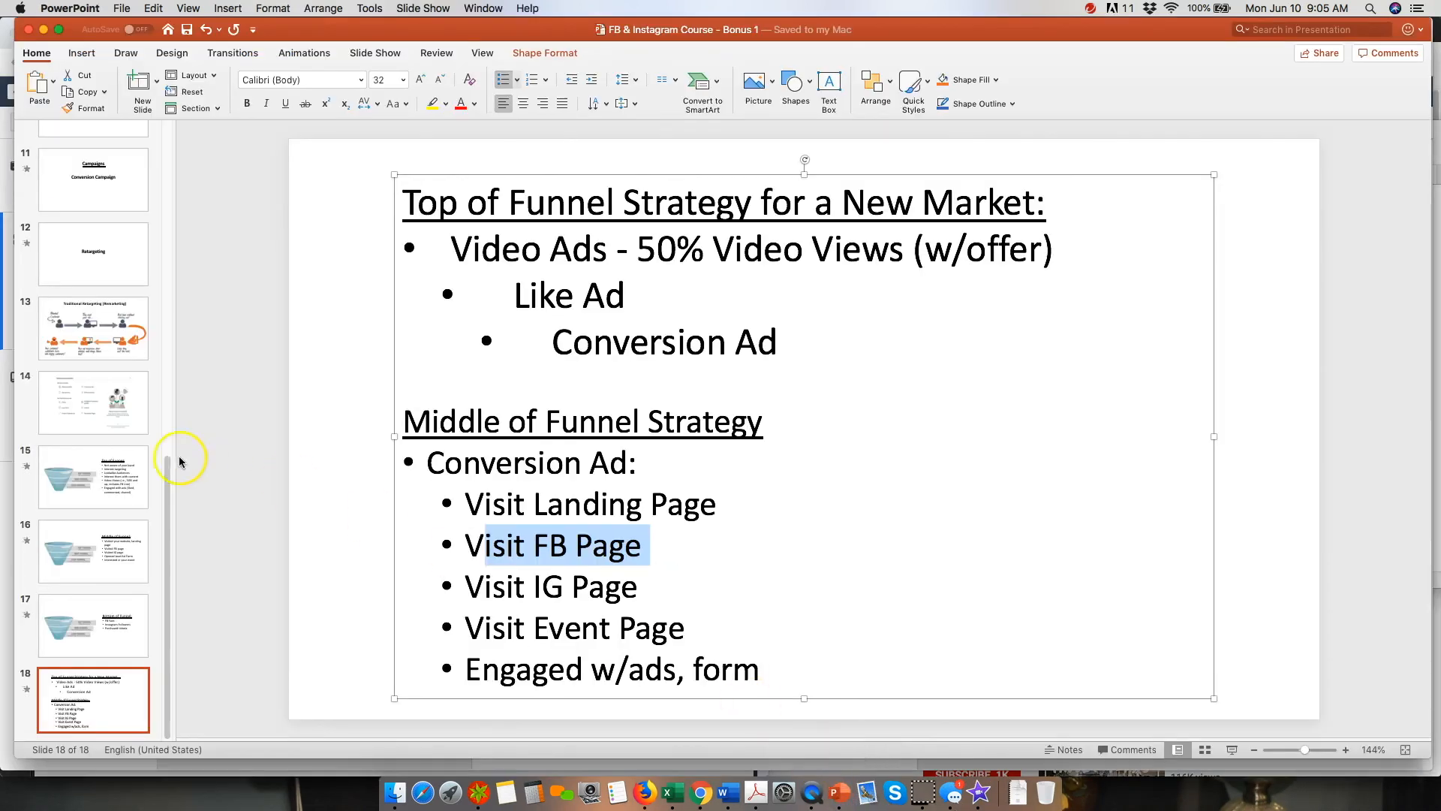
click(111, 497)
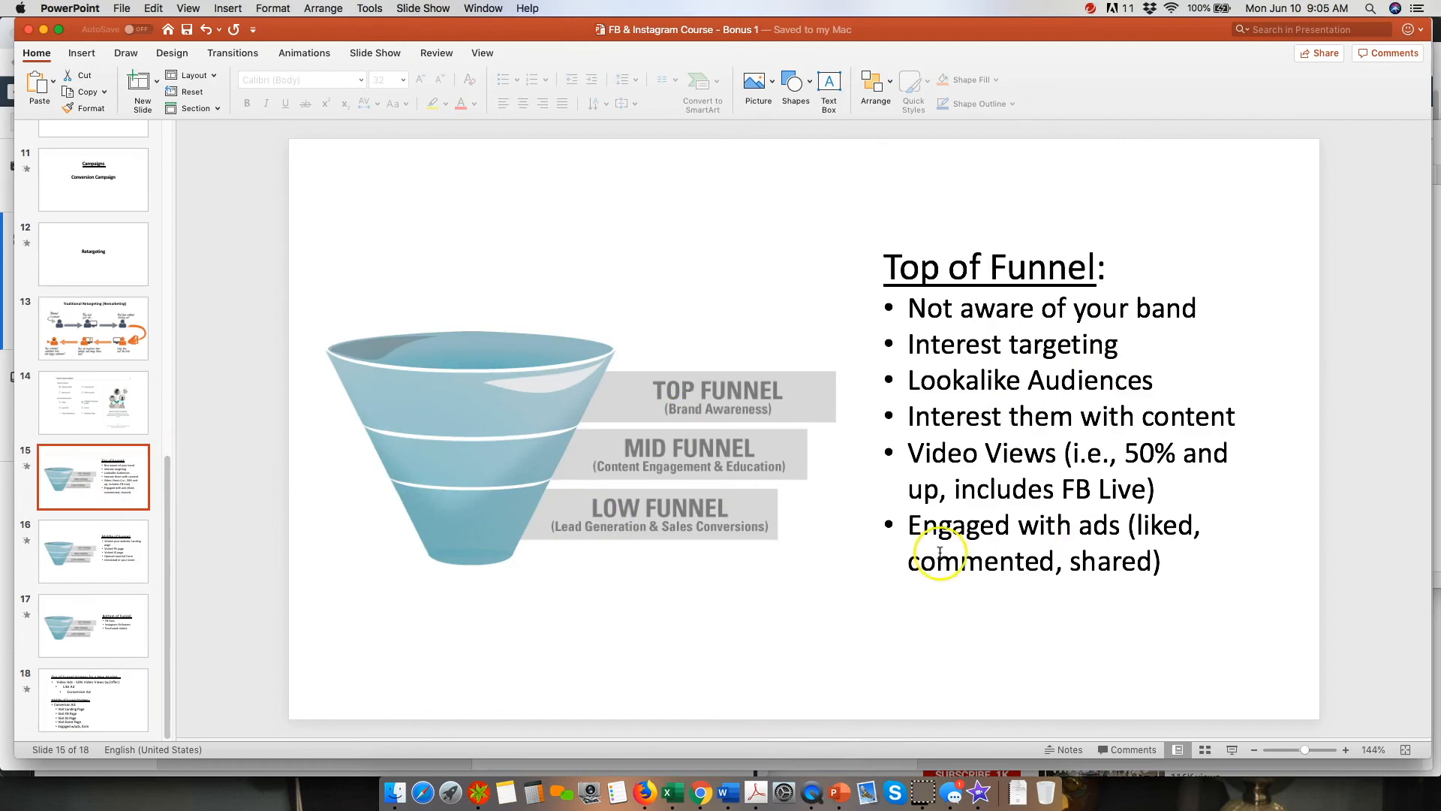
click(697, 536)
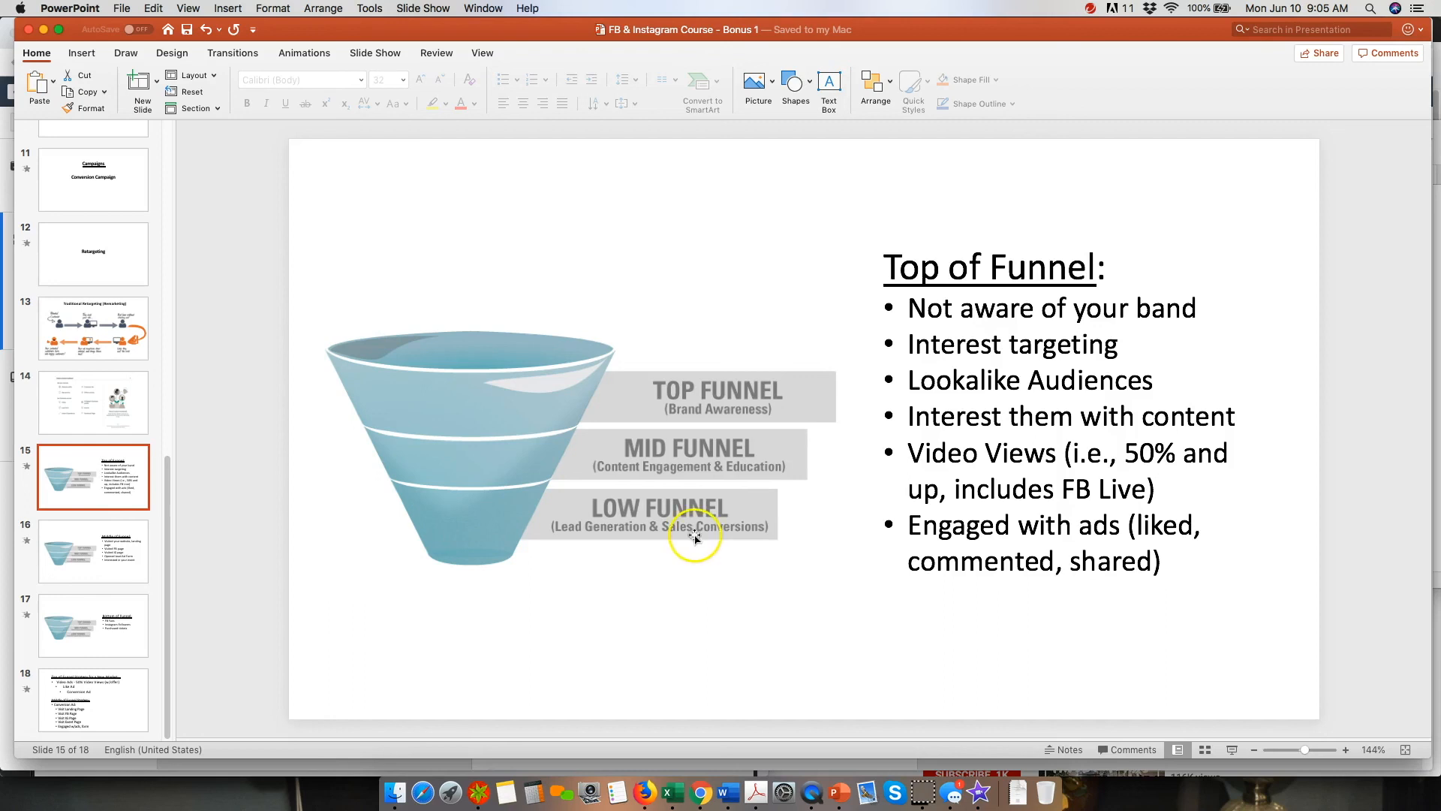